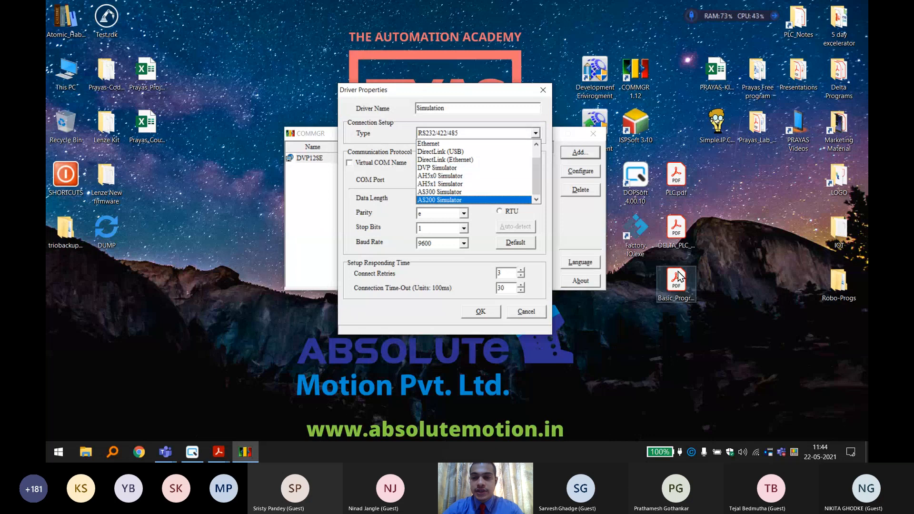
Open DELTA_PLC_Range.pdf, discarding the unsaved driver setup and minimising COMMGR to view the PLC range.
{"action": "left_click", "coordinate": [680, 233]}
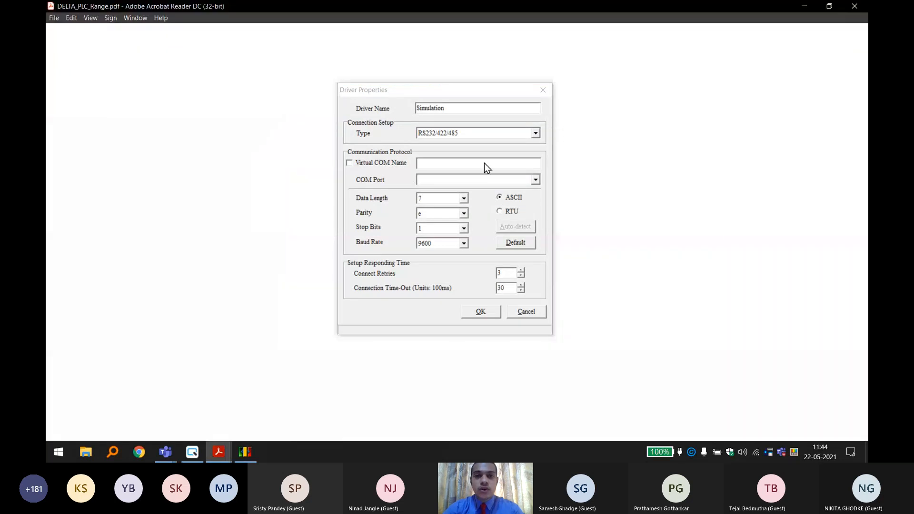
{"action": "left_click_drag", "start_coordinate": [517, 91], "coordinate": [772, 110]}
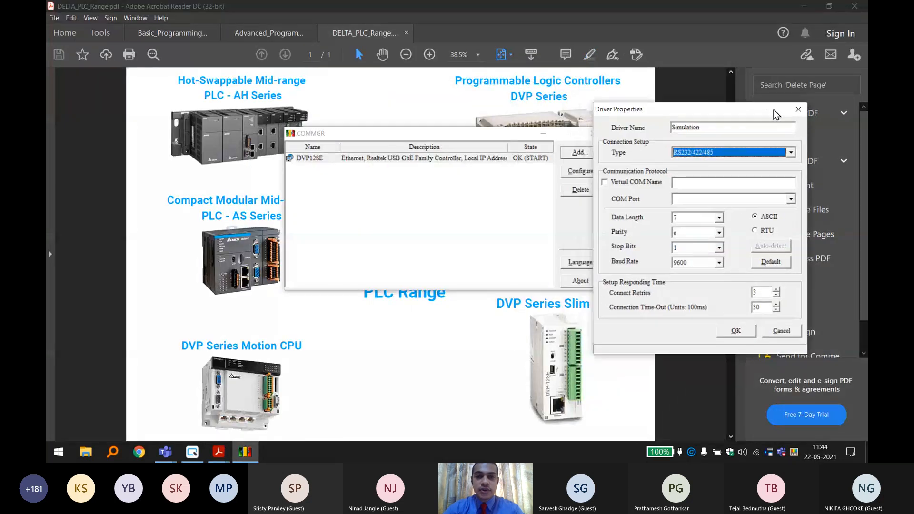
{"action": "left_click", "coordinate": [799, 110]}
{"action": "left_click", "coordinate": [544, 134]}
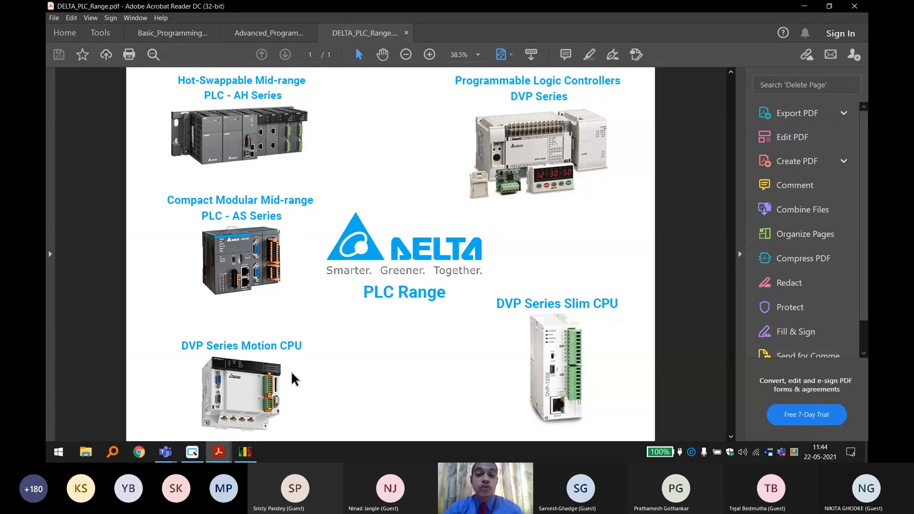
Return to COMMGR and start adding a new driver named Simulation.
{"action": "mouse_move", "coordinate": [248, 458]}
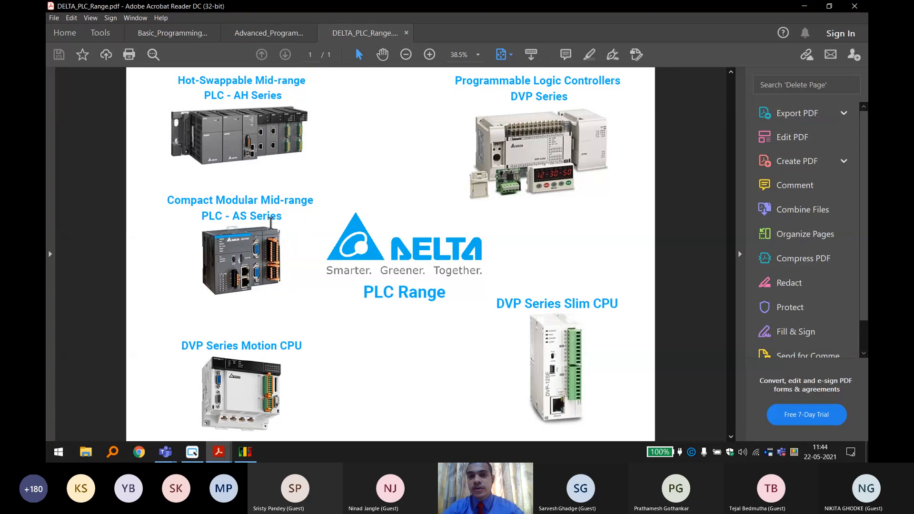
{"action": "left_click", "coordinate": [245, 452]}
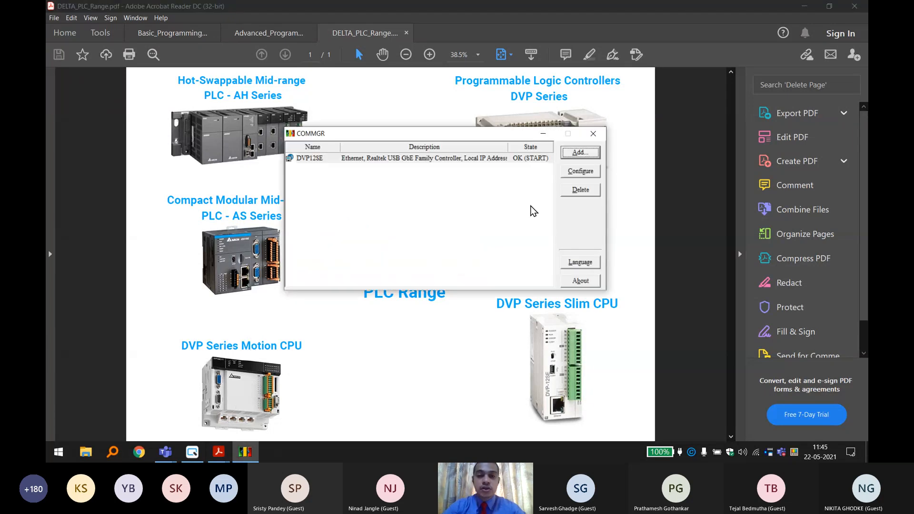
{"action": "left_click", "coordinate": [580, 153]}
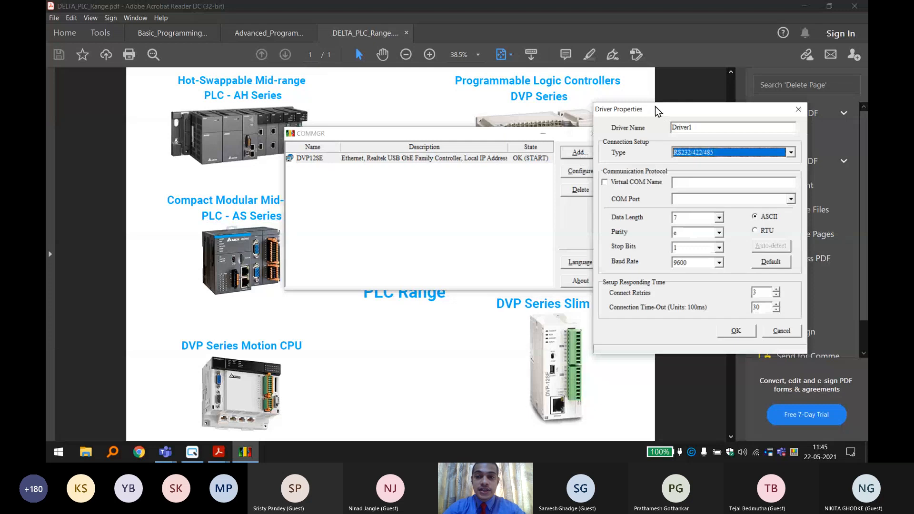
{"action": "left_click_drag", "start_coordinate": [658, 111], "coordinate": [489, 91]}
{"action": "key", "text": "shift+Tab"}
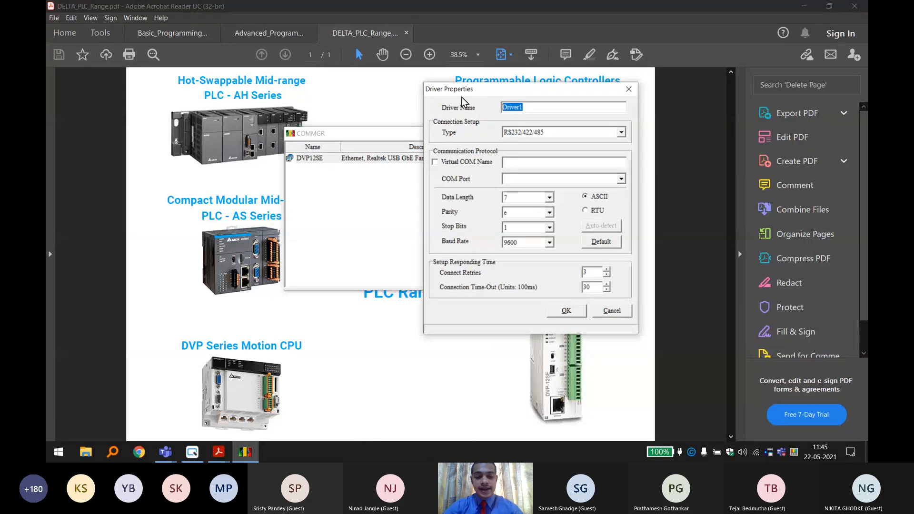
{"action": "type", "text": "Simulation"}
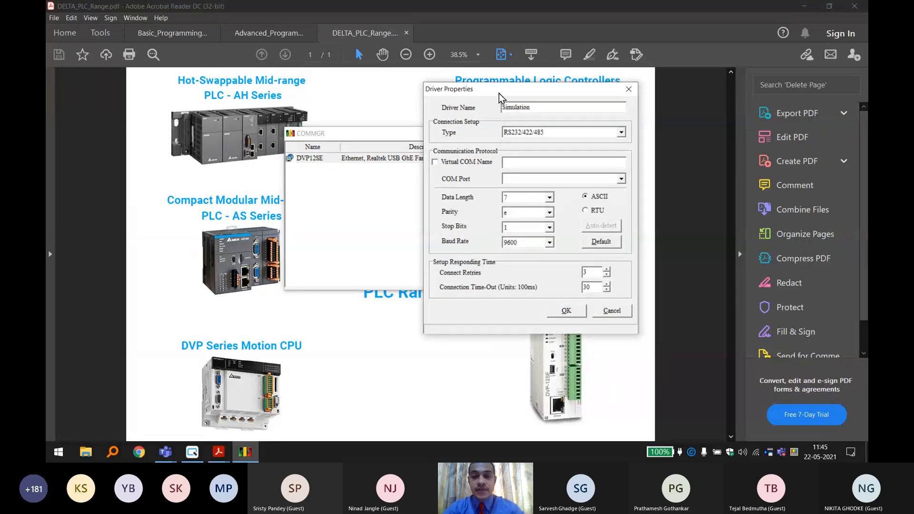
Set the driver's connection type to DVP Simulator with device SE, and save it.
{"action": "left_click", "coordinate": [566, 134]}
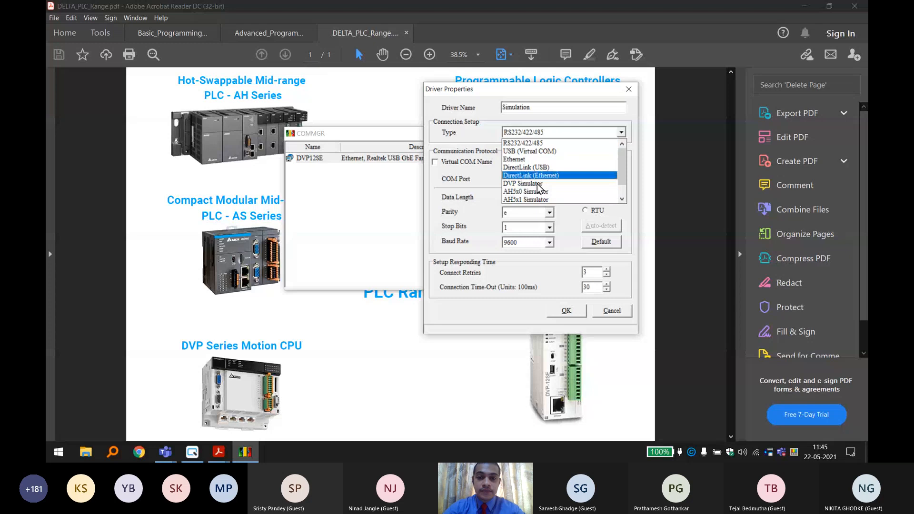
{"action": "scroll", "coordinate": [540, 199], "scroll_direction": "down", "scroll_amount": 1}
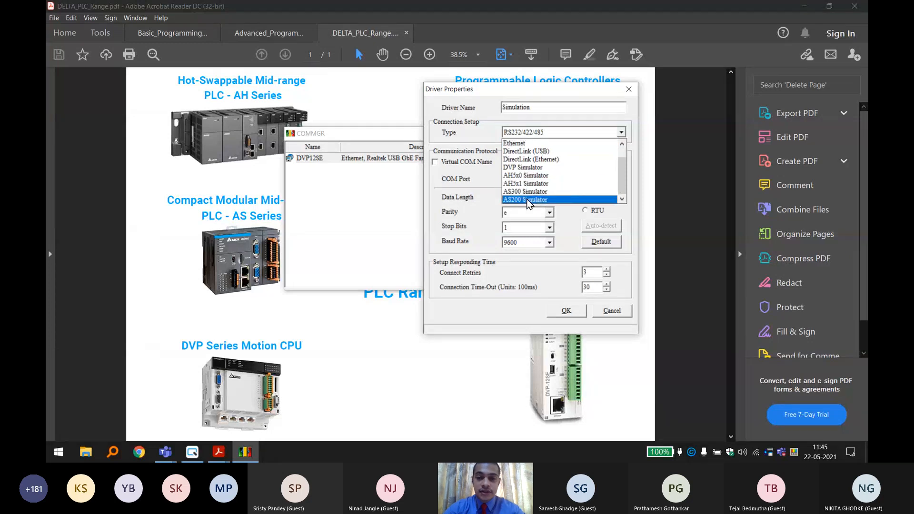
{"action": "left_click", "coordinate": [537, 171]}
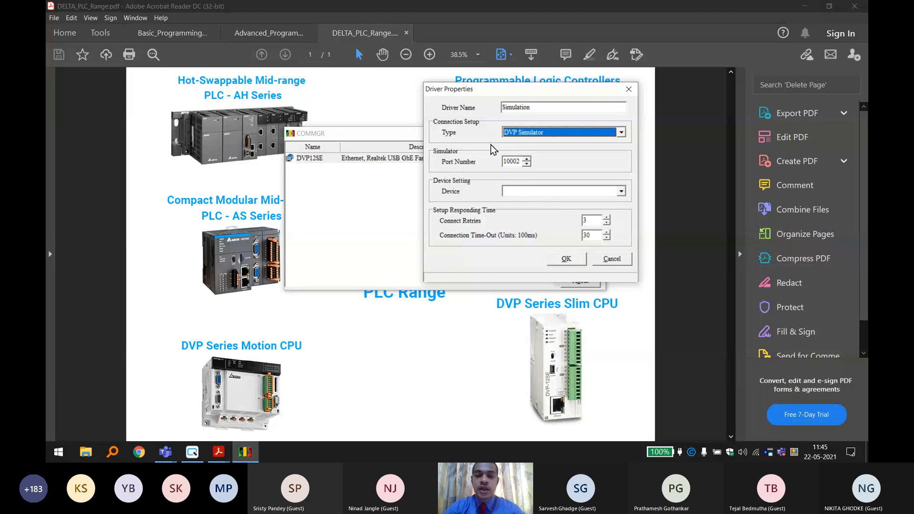
{"action": "left_click", "coordinate": [583, 191]}
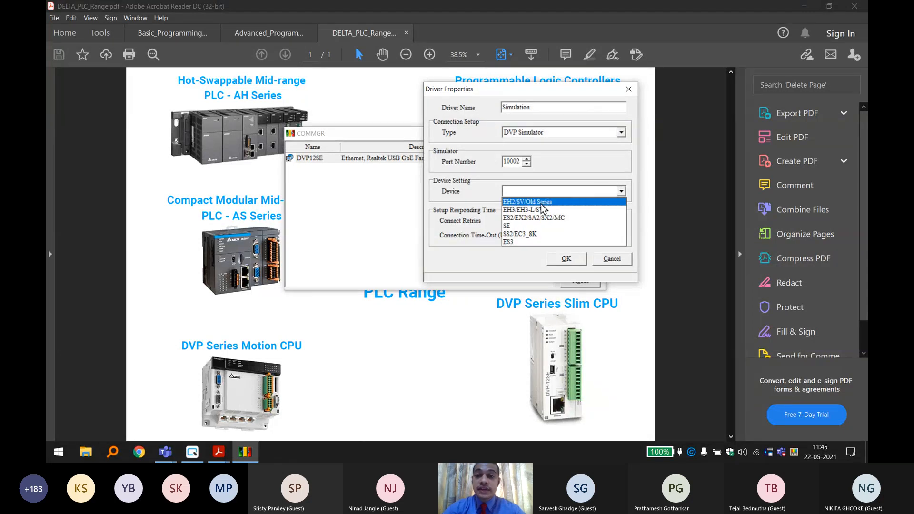
{"action": "left_click", "coordinate": [522, 226]}
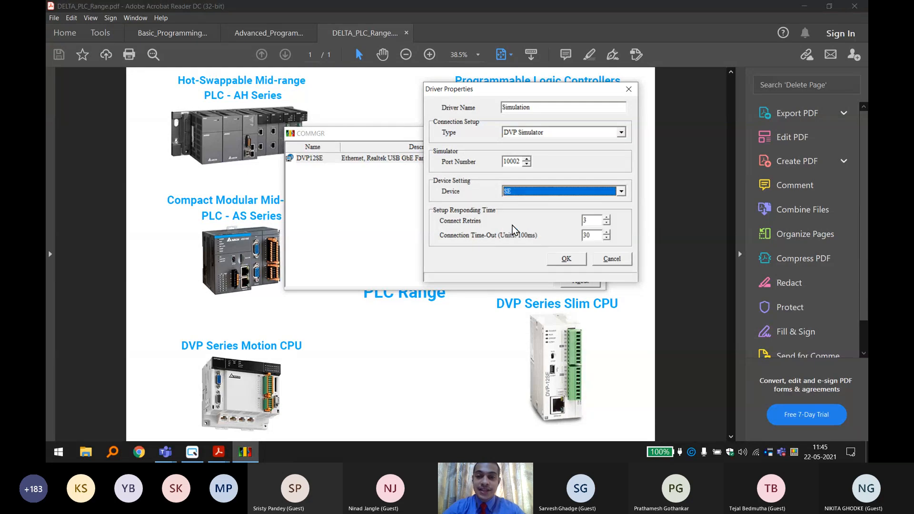
{"action": "left_click", "coordinate": [520, 192]}
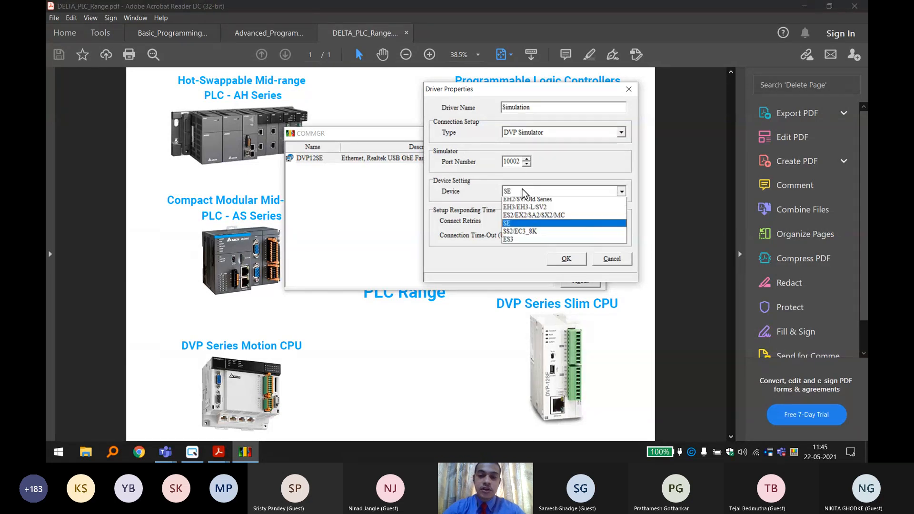
{"action": "left_click", "coordinate": [531, 226]}
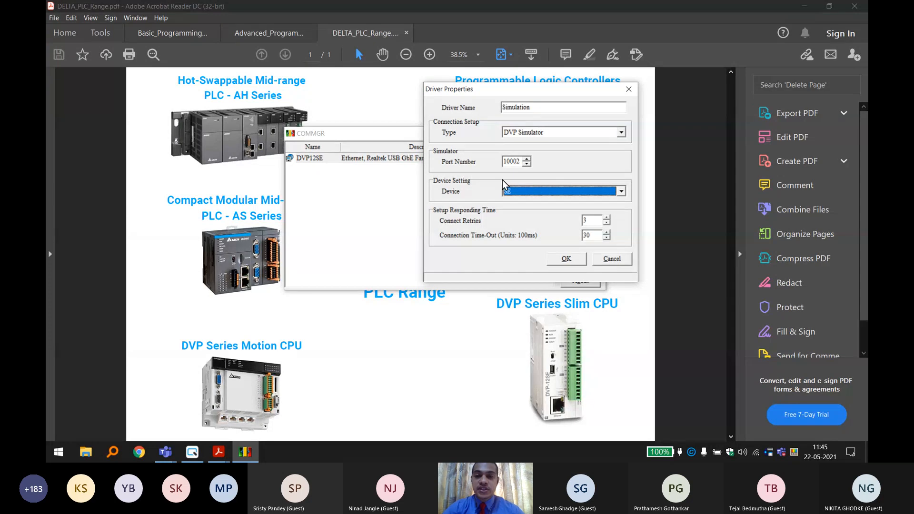
{"action": "left_click", "coordinate": [566, 259]}
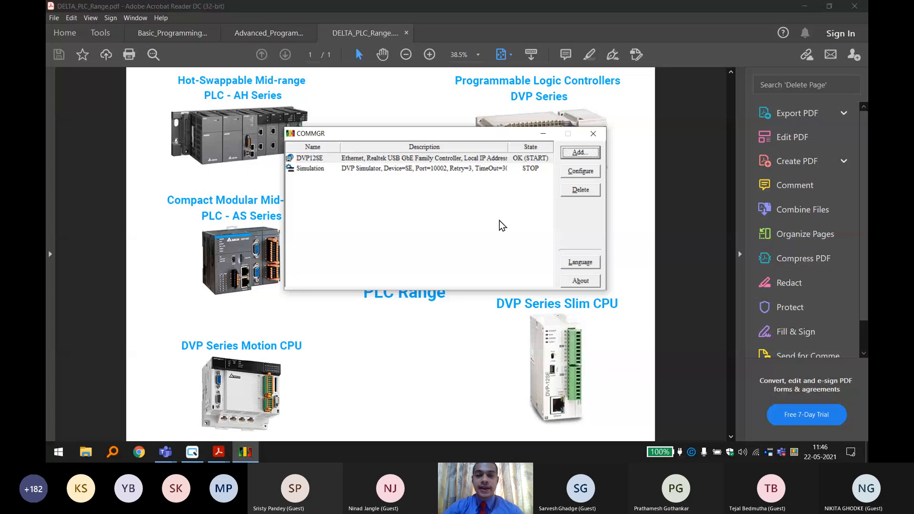
Start the Simulation driver and close the COMMGR window.
{"action": "left_click", "coordinate": [492, 178]}
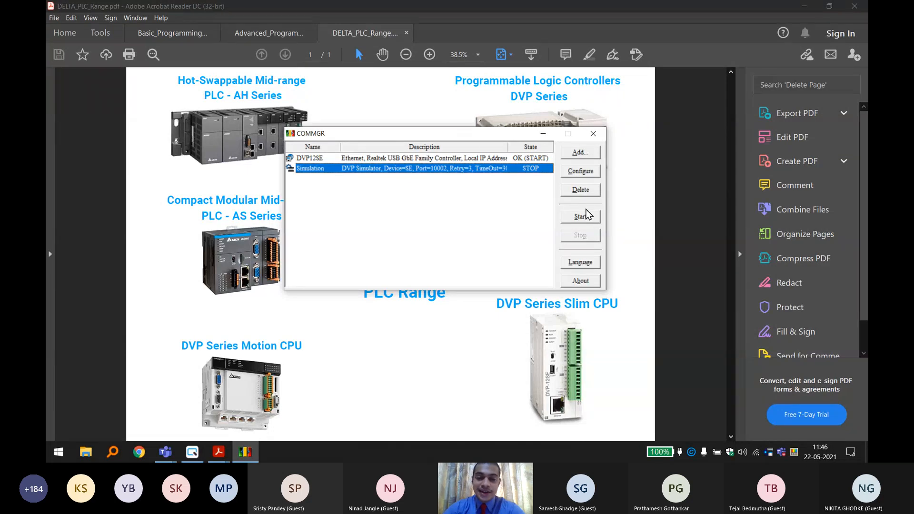
{"action": "left_click", "coordinate": [582, 218]}
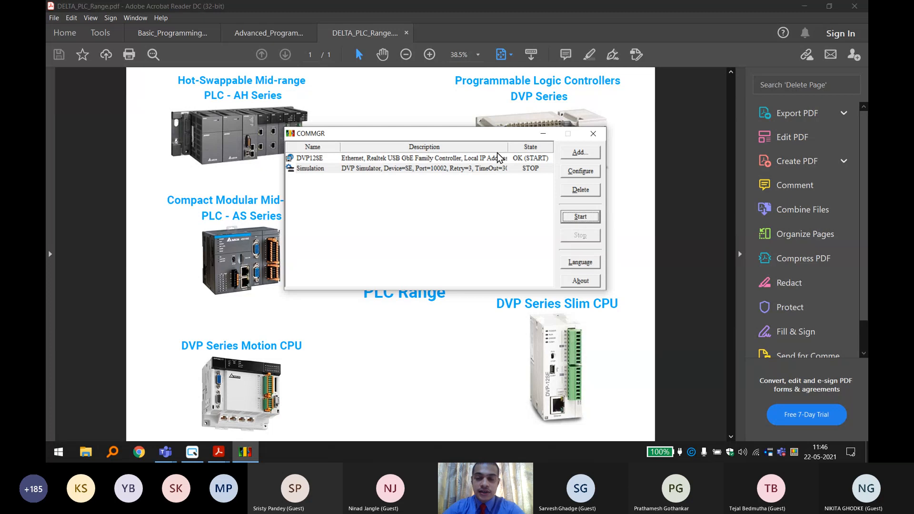
{"action": "left_click", "coordinate": [593, 134]}
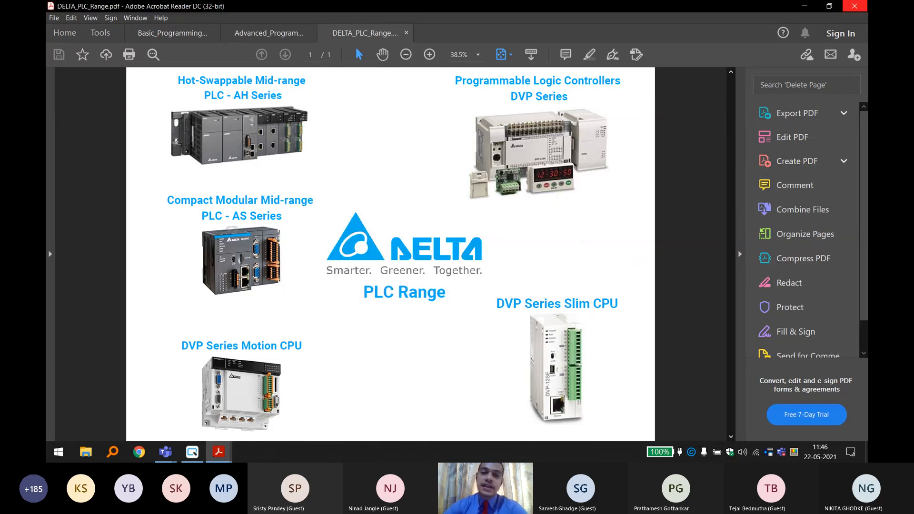
Close only the PLC range PDF and minimise Acrobat Reader.
{"action": "left_click", "coordinate": [854, 6]}
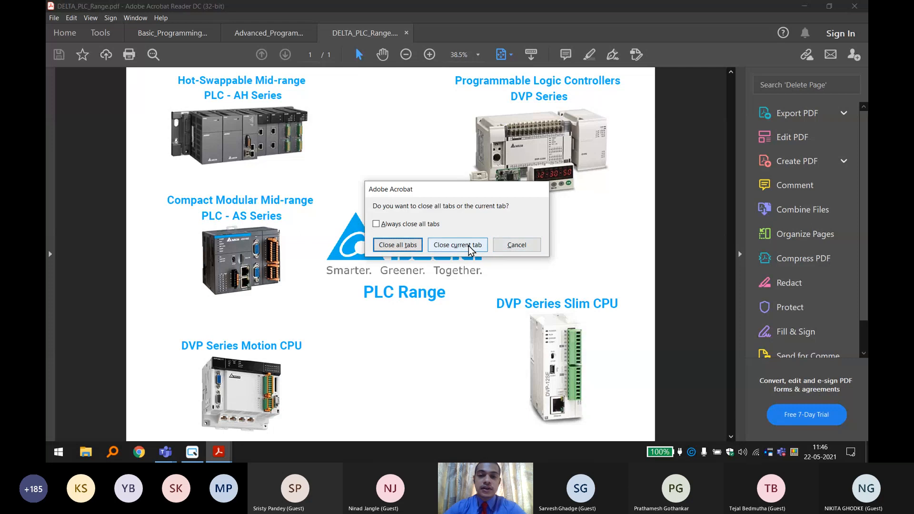
{"action": "left_click", "coordinate": [455, 243]}
{"action": "left_click", "coordinate": [804, 6]}
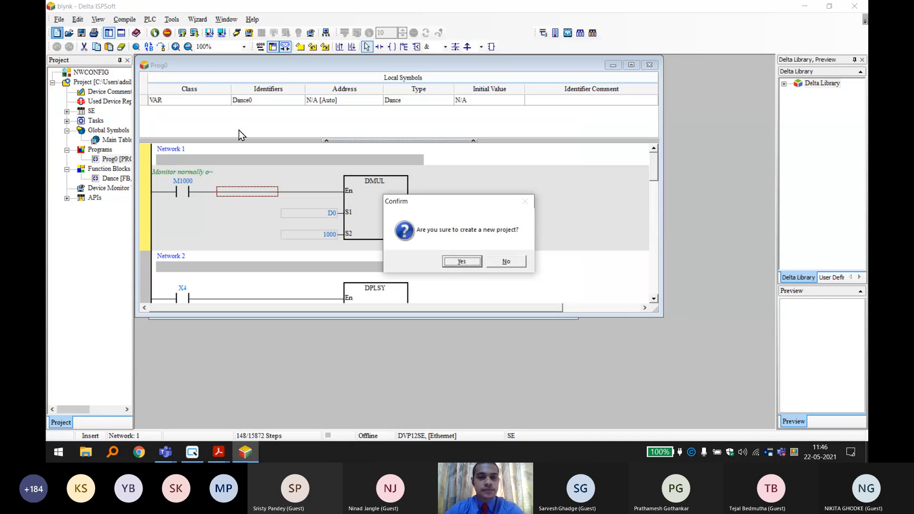
Create a new project with controller type DVP and PLC type SE, checking the Simulation driver in COMMGR before confirming.
{"action": "left_click", "coordinate": [471, 265]}
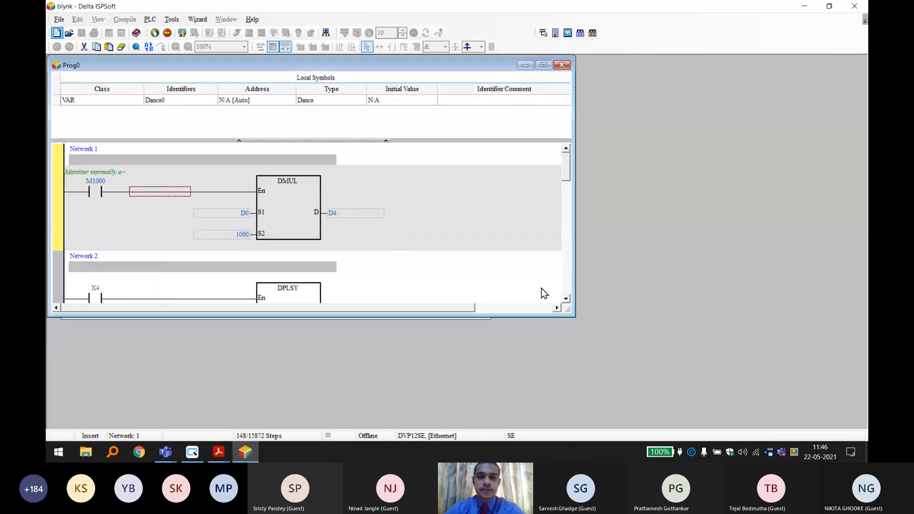
{"action": "left_click", "coordinate": [588, 165]}
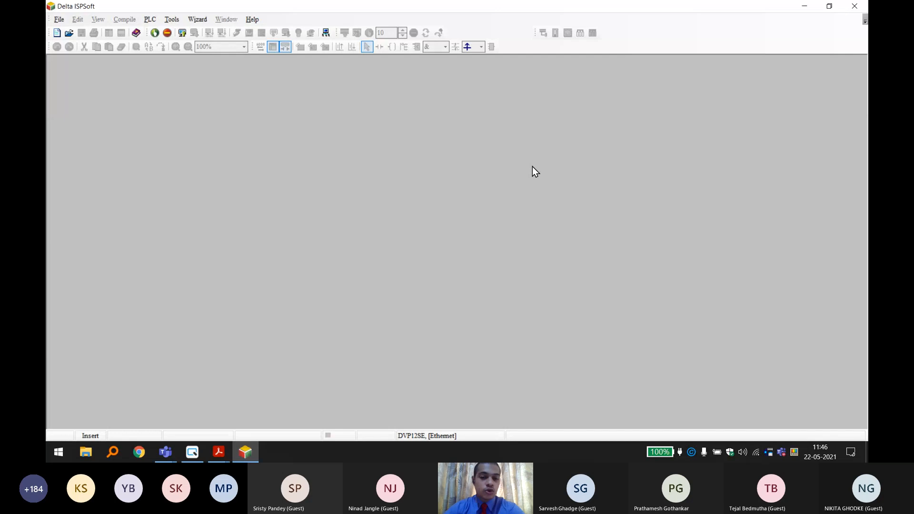
{"action": "left_click", "coordinate": [56, 37]}
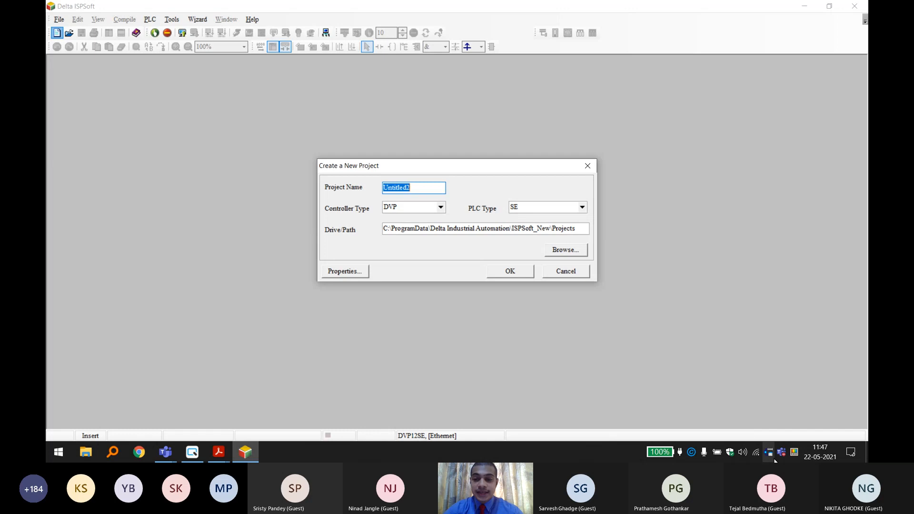
{"action": "double_click", "coordinate": [770, 453]}
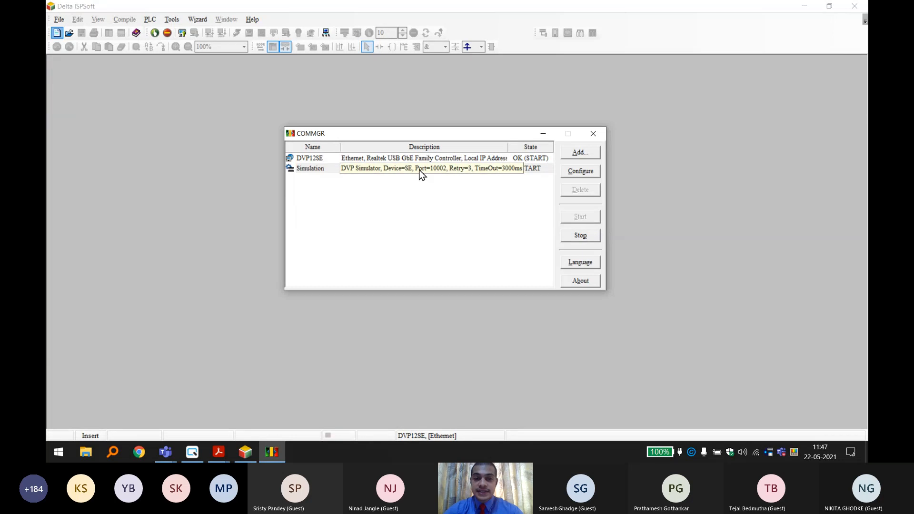
{"action": "left_click", "coordinate": [590, 134]}
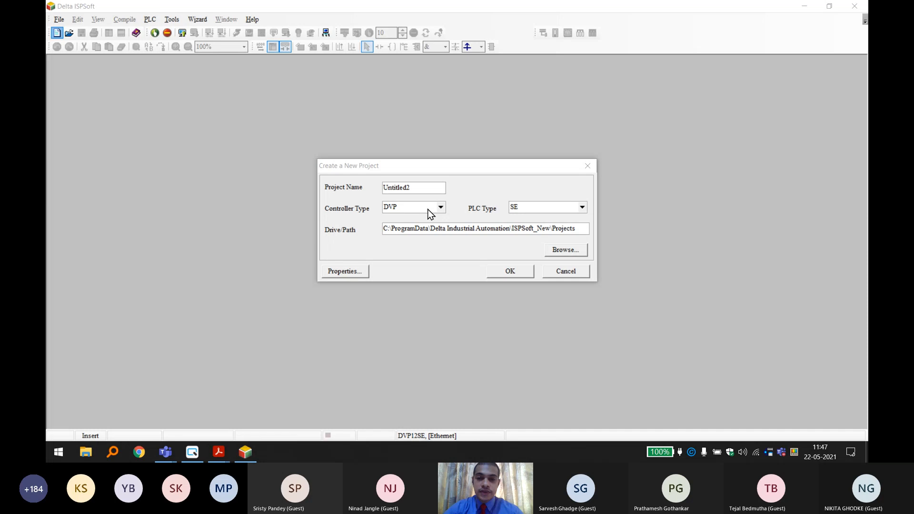
{"action": "left_click", "coordinate": [417, 165]}
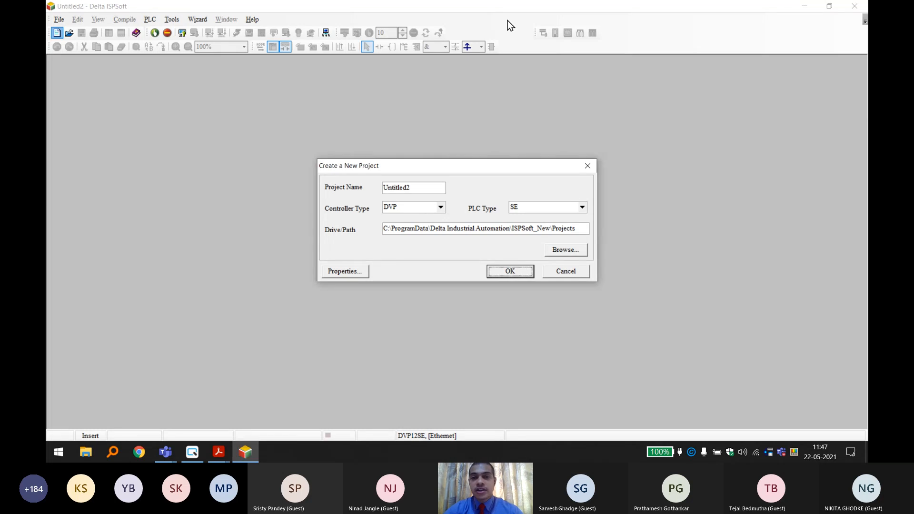
{"action": "key", "text": "Return"}
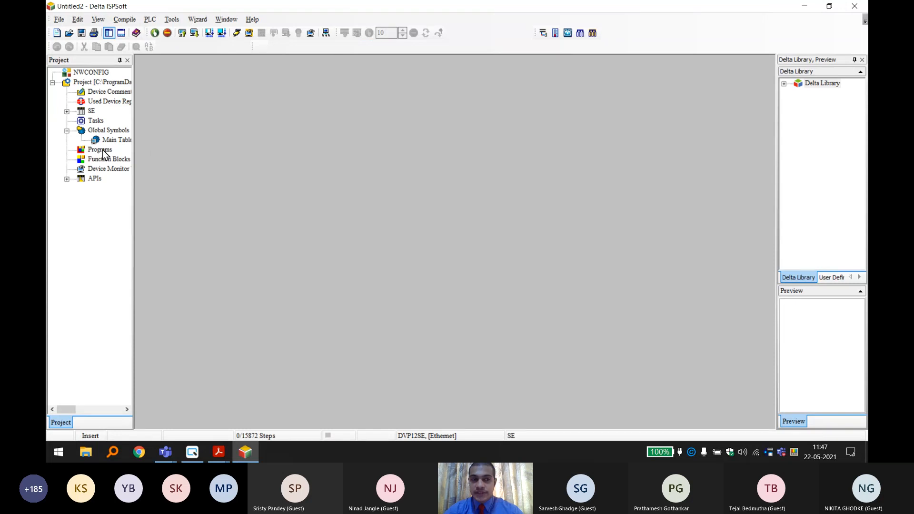
Add a cyclic-task ladder diagram program named Prog0 to the project and enlarge its editor to fill the workspace.
{"action": "left_click", "coordinate": [104, 152]}
{"action": "right_click", "coordinate": [106, 153]}
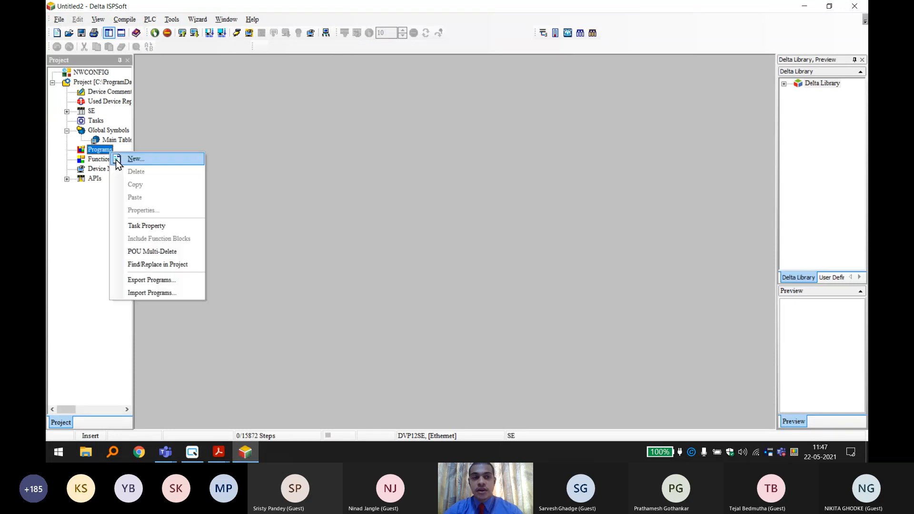
{"action": "left_click", "coordinate": [119, 158]}
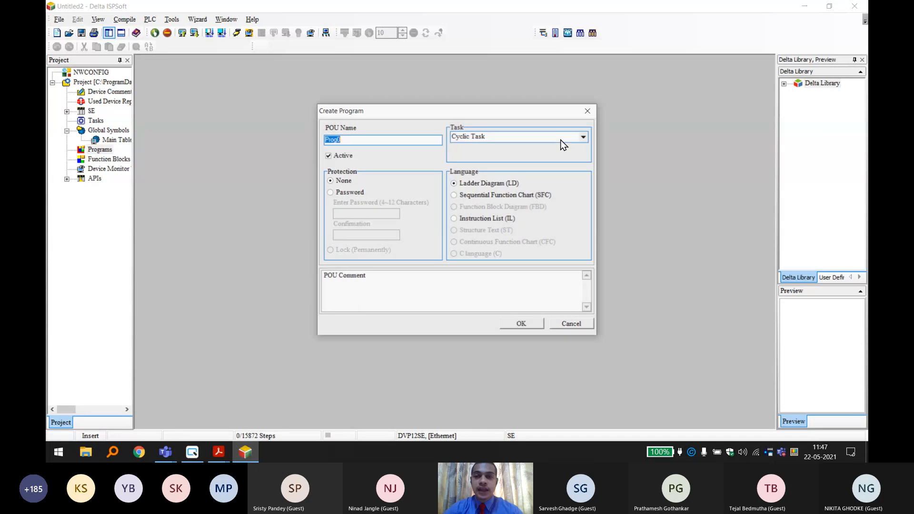
{"action": "left_click", "coordinate": [533, 321]}
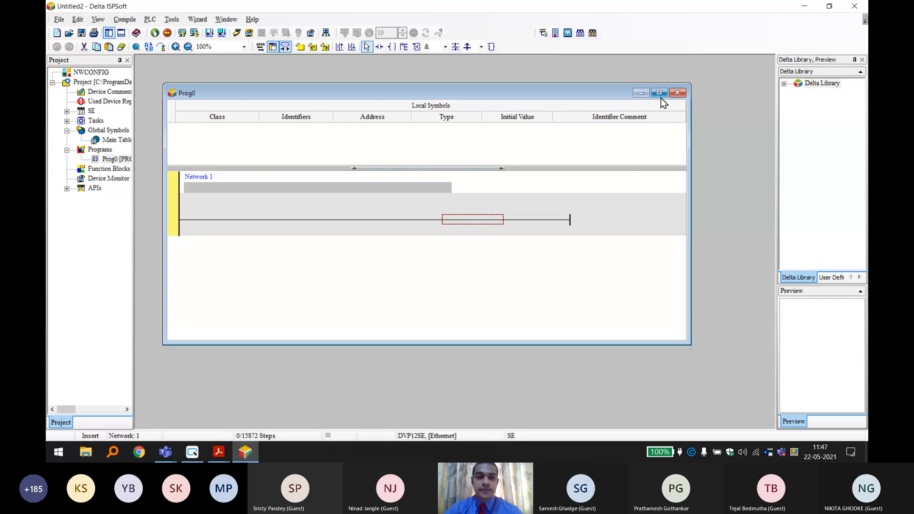
{"action": "left_click", "coordinate": [660, 95]}
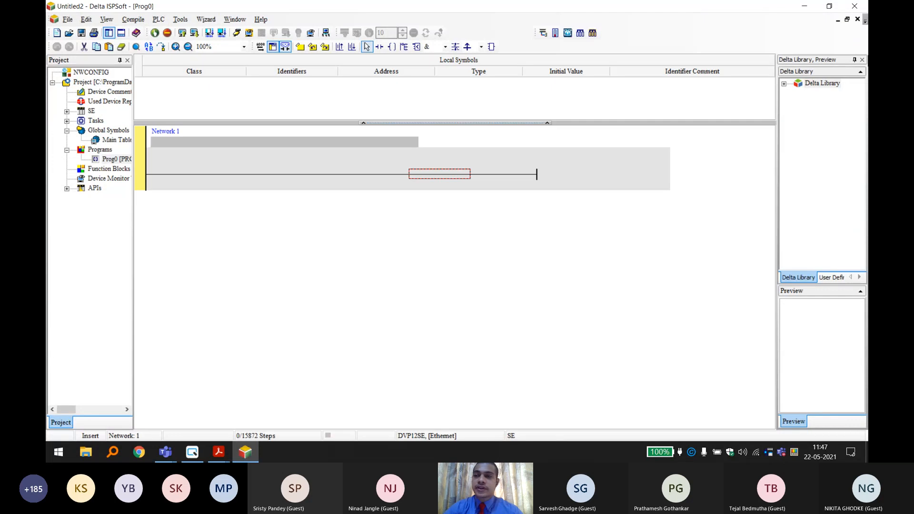
{"action": "left_click", "coordinate": [860, 59]}
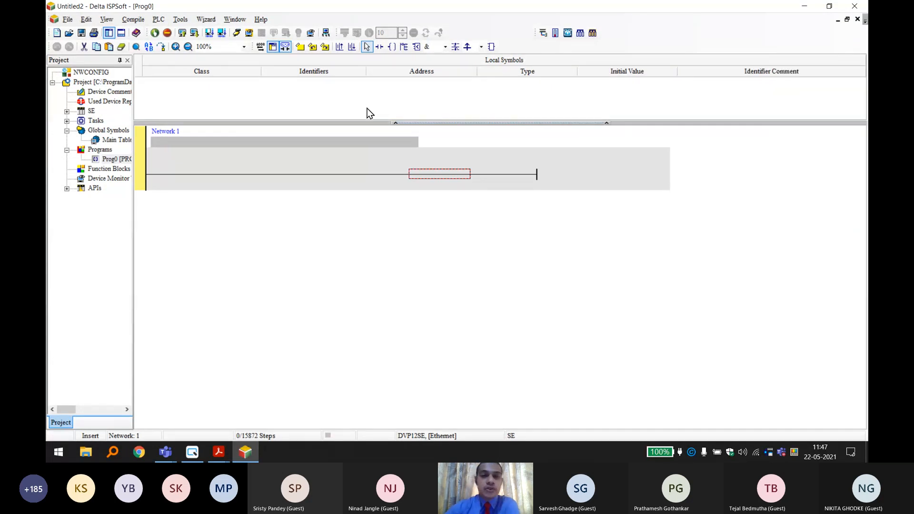
Set the project's communication driver to Simulation, checking that driver in COMMGR before confirming the communication settings.
{"action": "left_click", "coordinate": [184, 22]}
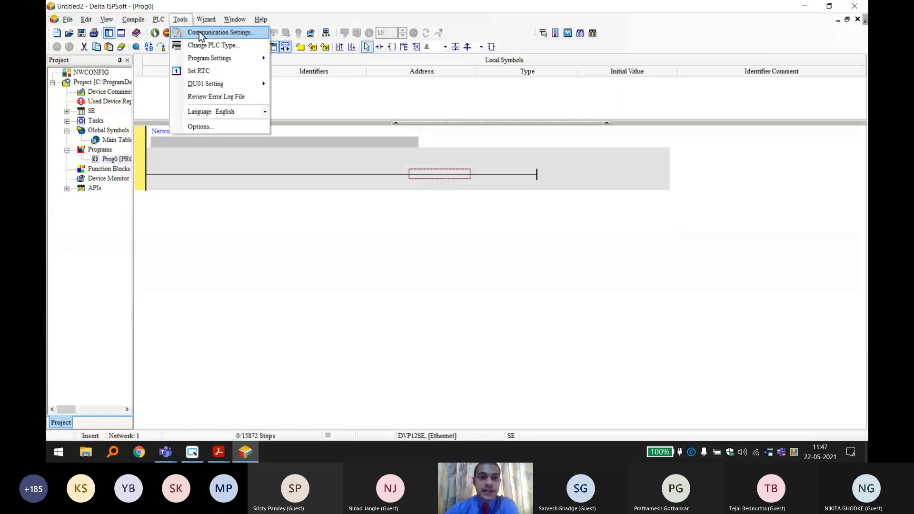
{"action": "left_click", "coordinate": [200, 33]}
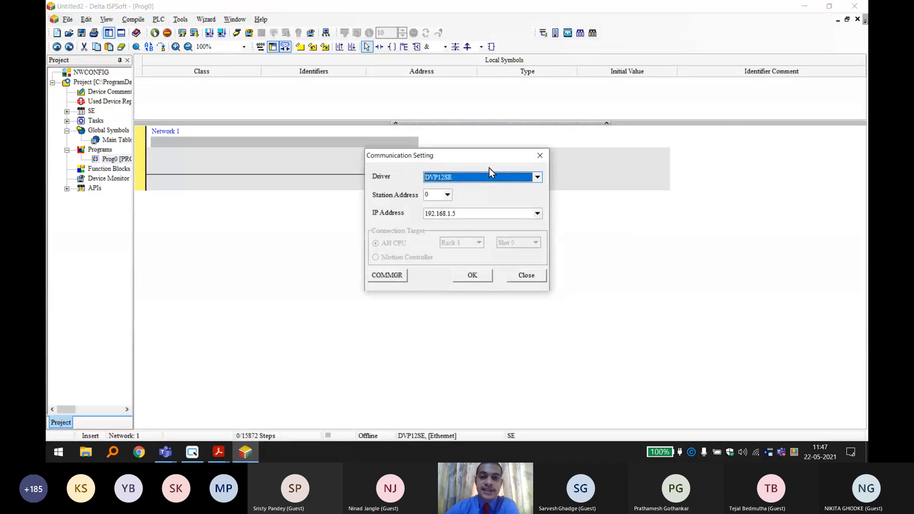
{"action": "left_click", "coordinate": [475, 176]}
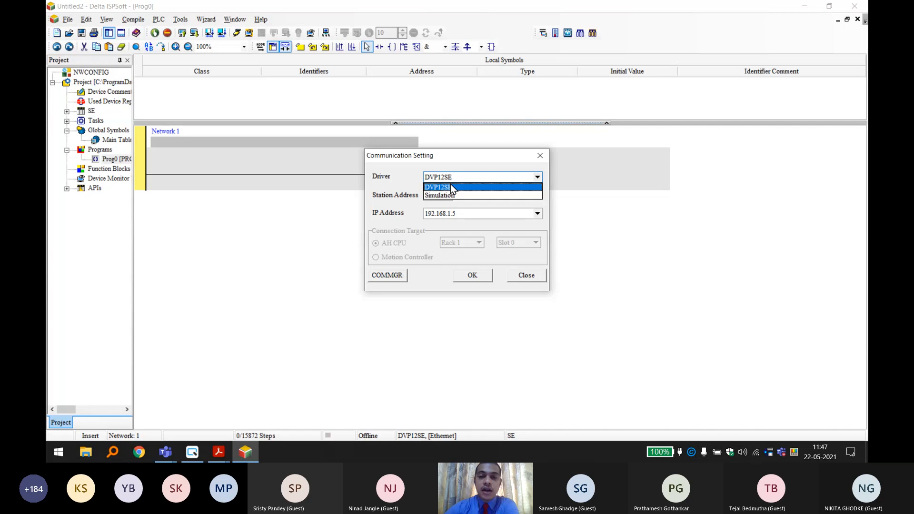
{"action": "left_click", "coordinate": [441, 196]}
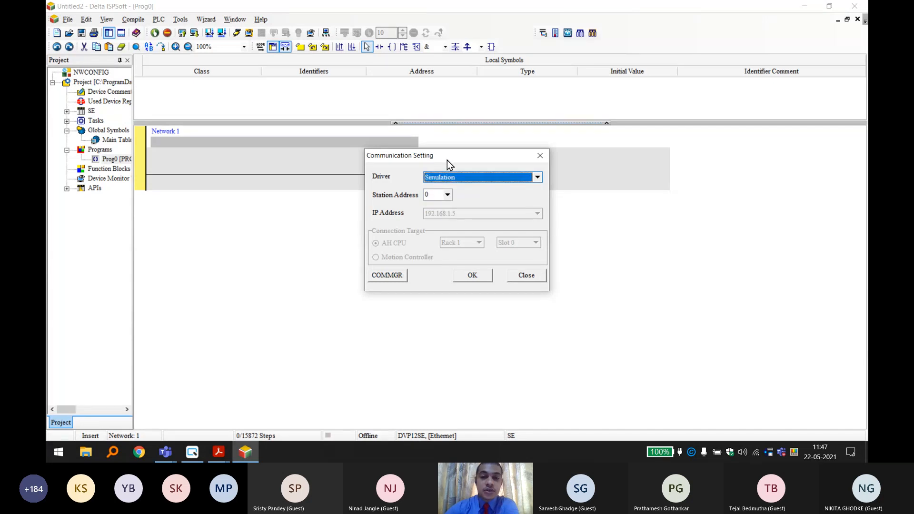
{"action": "left_click", "coordinate": [783, 451]}
{"action": "left_click", "coordinate": [812, 19]}
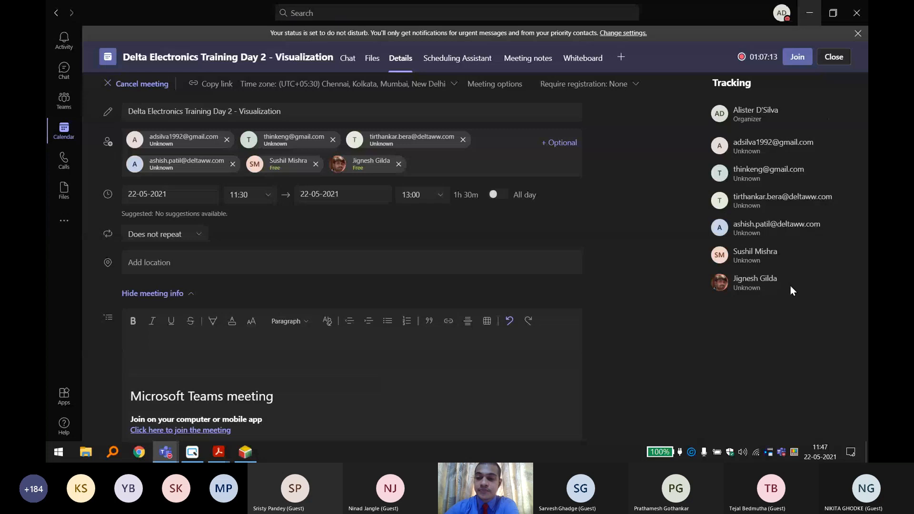
{"action": "left_click", "coordinate": [769, 453]}
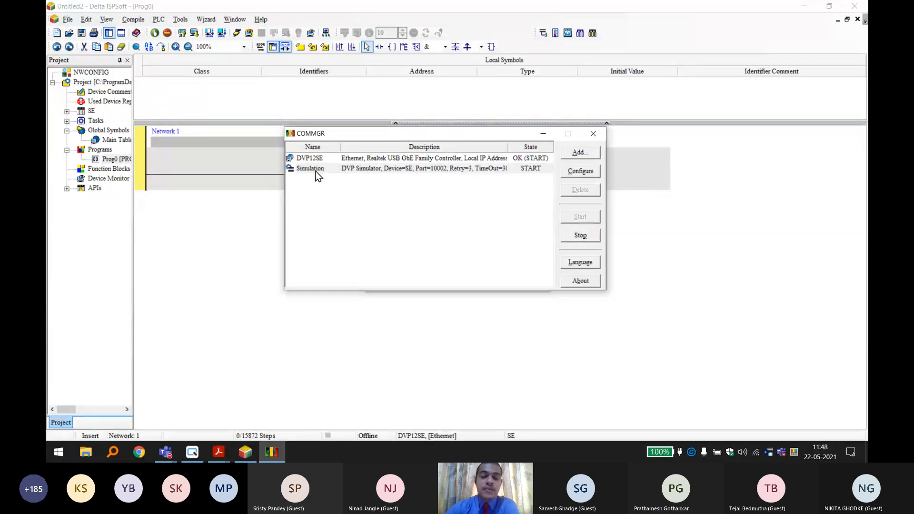
{"action": "left_click", "coordinate": [593, 133]}
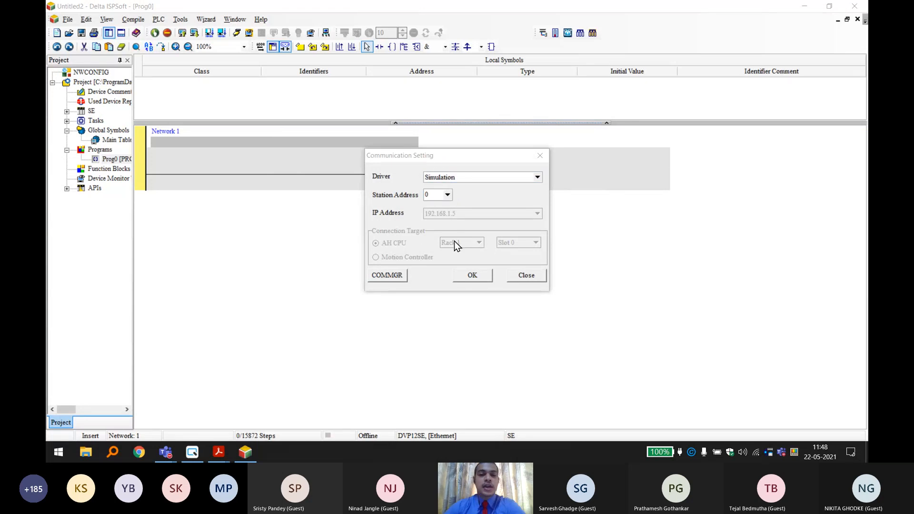
{"action": "left_click", "coordinate": [467, 278]}
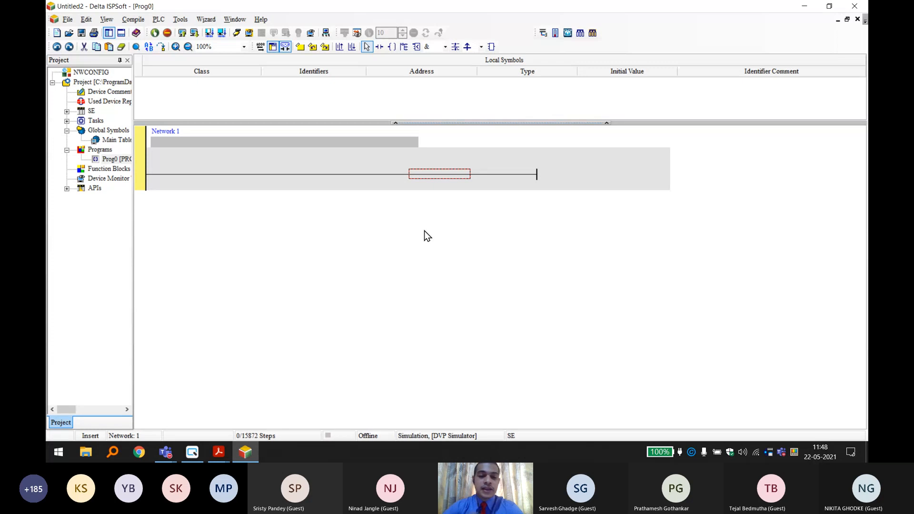
Collapse the local symbols table and go online with the simulator, accepting compilation and download of the program.
{"action": "left_click", "coordinate": [396, 124]}
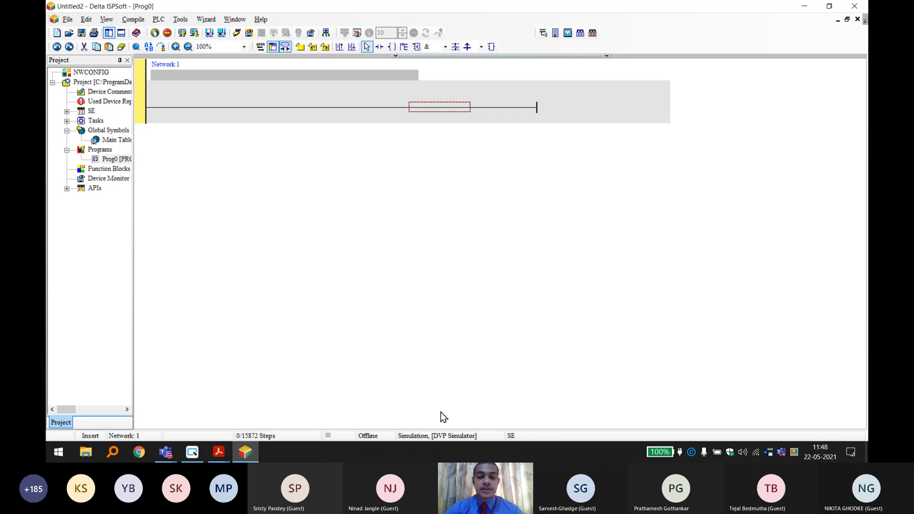
{"action": "left_click", "coordinate": [238, 34]}
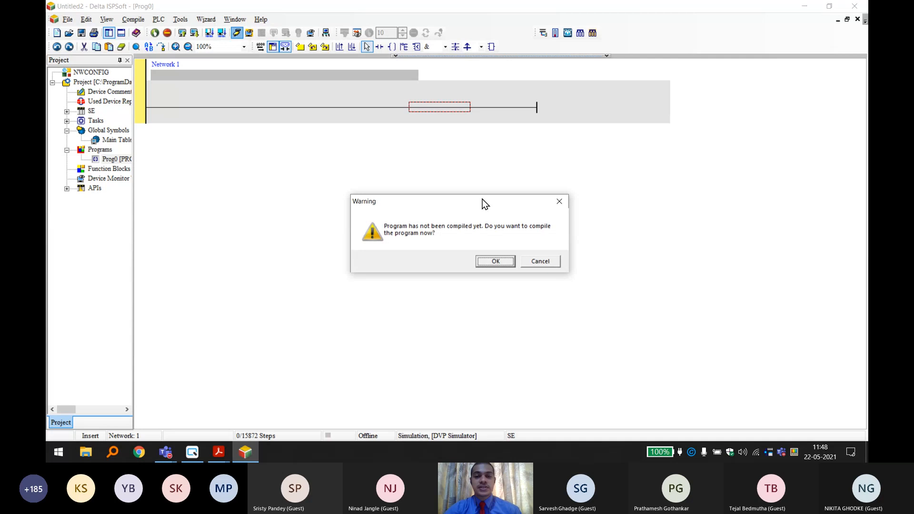
{"action": "key", "text": "Return"}
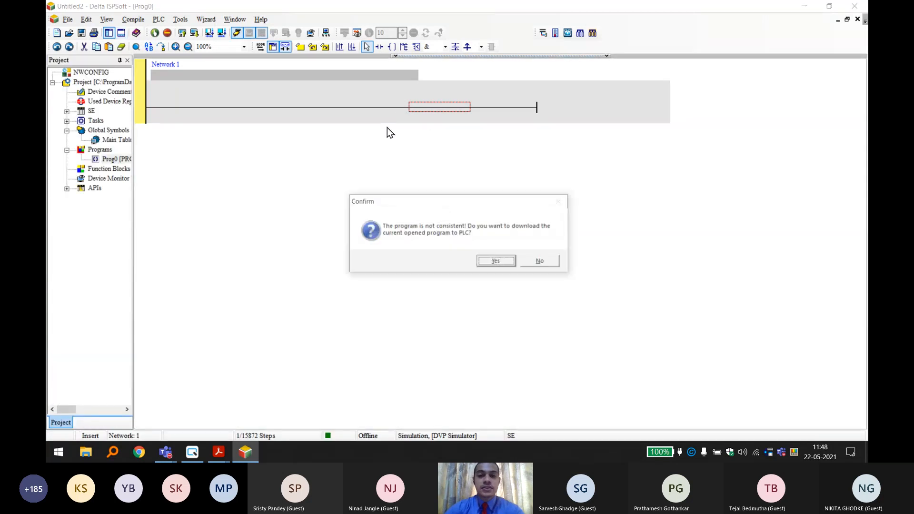
{"action": "key", "text": "Return"}
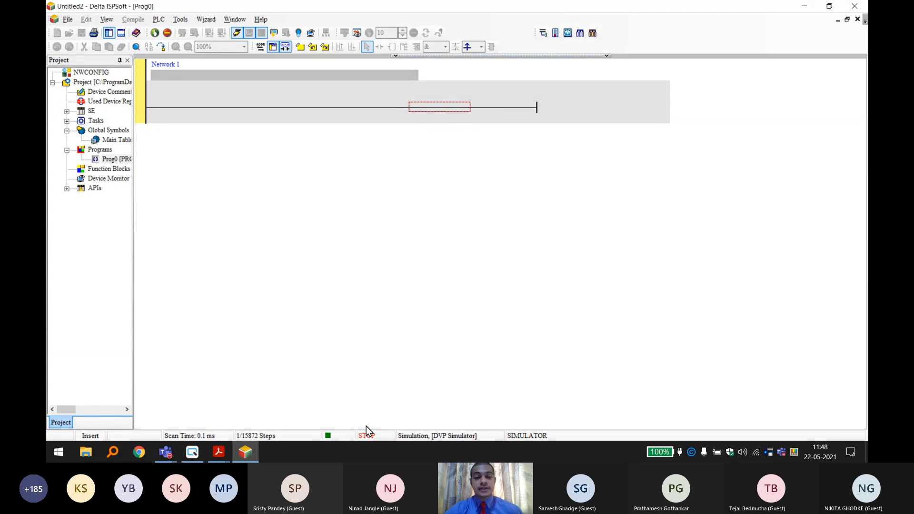
Turn the Teams meeting camera off and on again, and return to the ladder editor.
{"action": "mouse_move", "coordinate": [169, 453]}
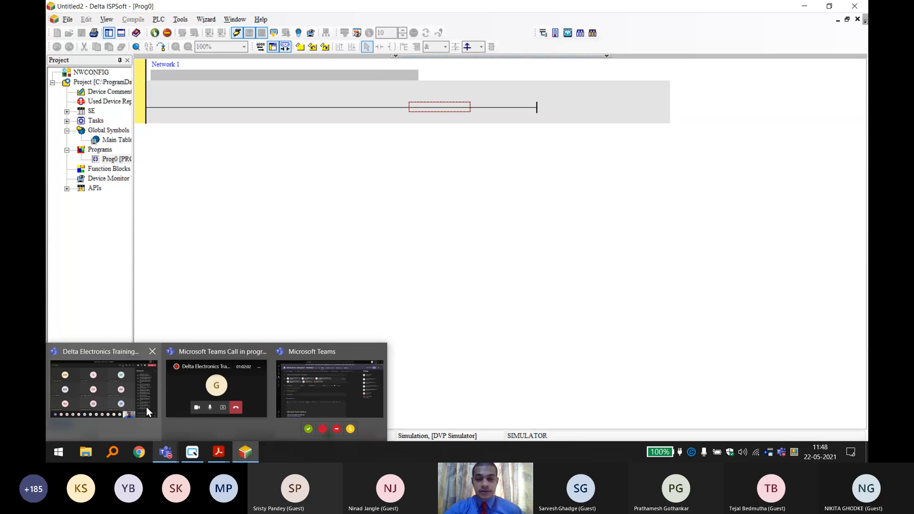
{"action": "left_click", "coordinate": [756, 418]}
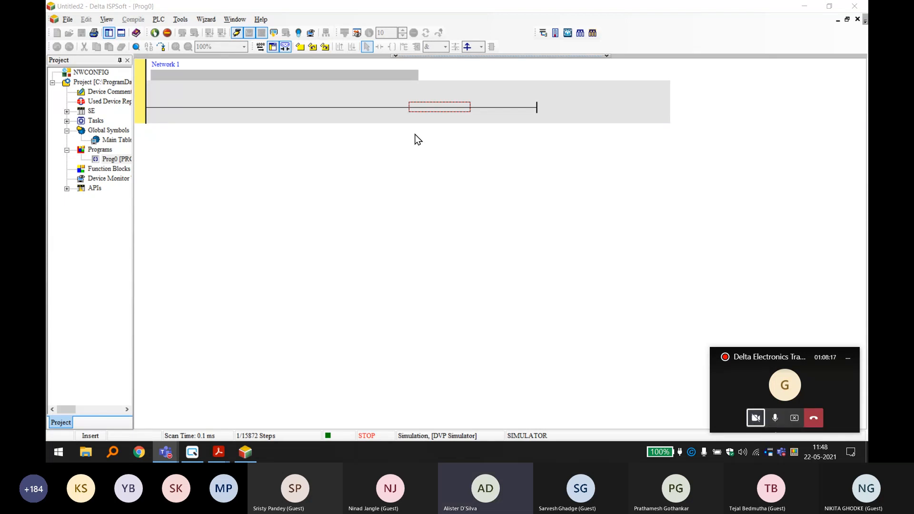
{"action": "left_click", "coordinate": [756, 417]}
{"action": "left_click", "coordinate": [848, 358]}
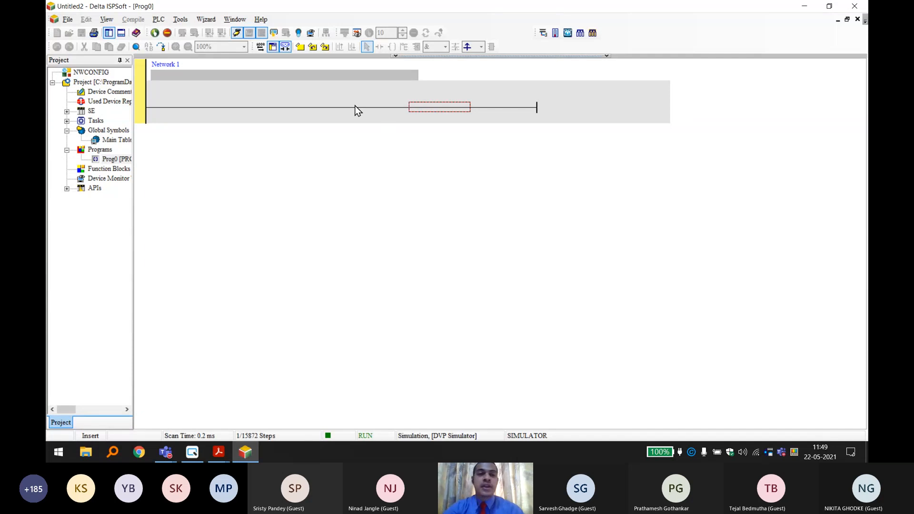
Take the project offline and minimise ISPSoft to a refreshed desktop.
{"action": "left_click", "coordinate": [236, 37]}
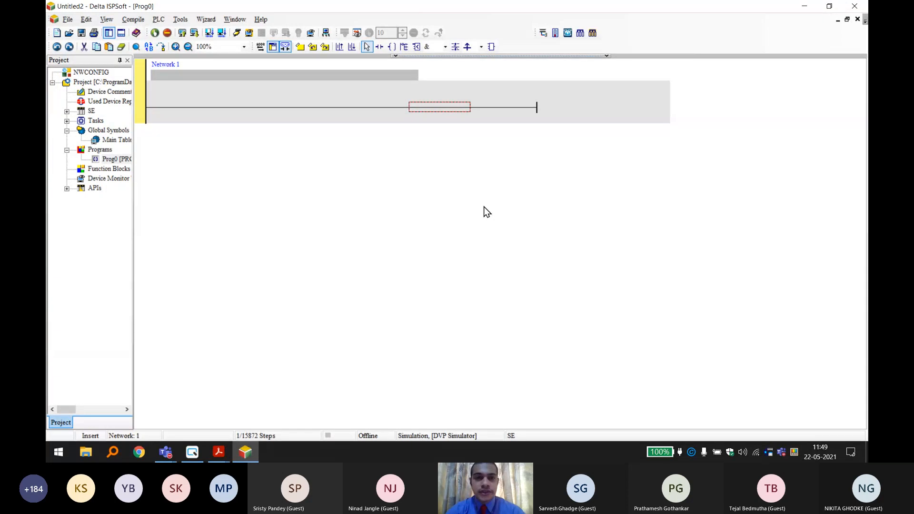
{"action": "left_click", "coordinate": [805, 7]}
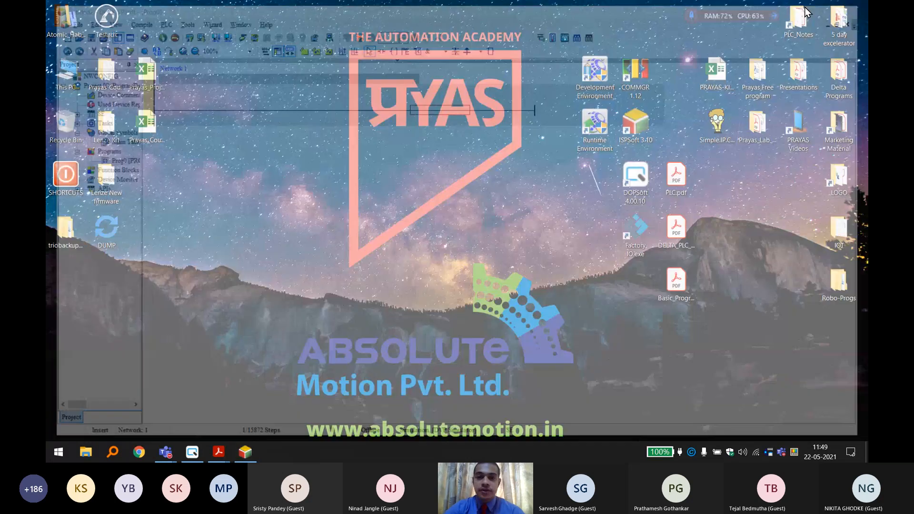
{"action": "right_click", "coordinate": [458, 99]}
{"action": "left_click", "coordinate": [479, 134]}
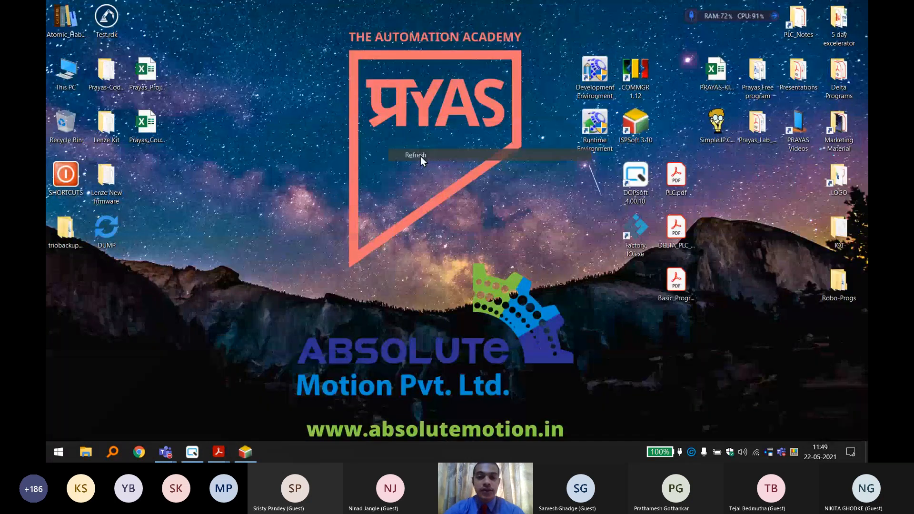
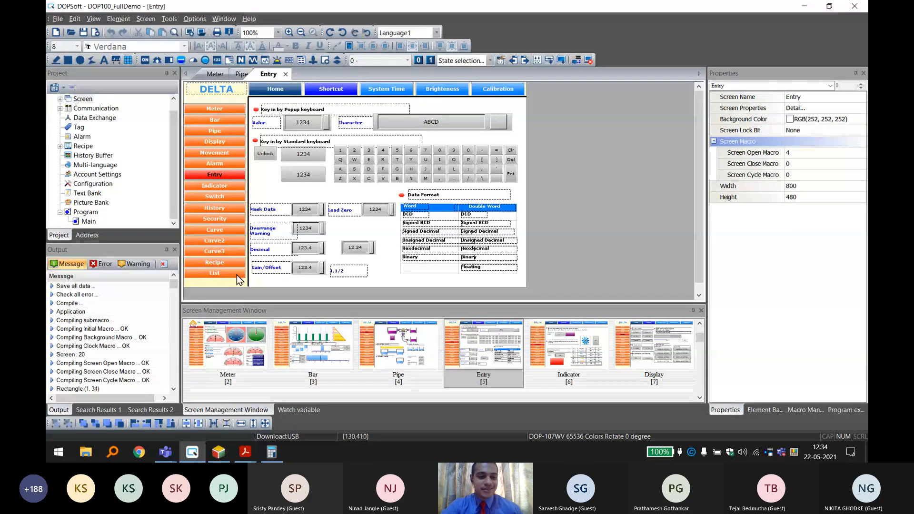
Start a new HMI project in DOPSoft, discarding the changes to the DOP100_FullDemo project.
{"action": "left_click", "coordinate": [58, 36]}
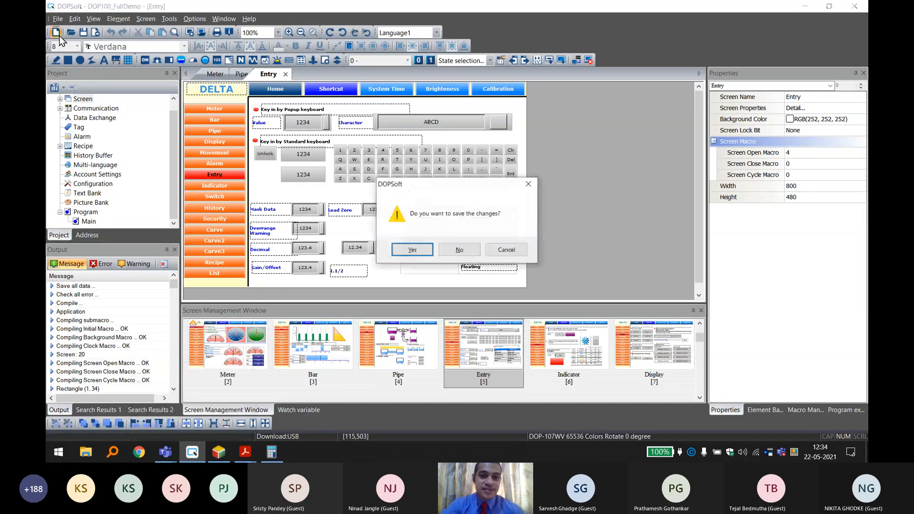
{"action": "left_click", "coordinate": [477, 248]}
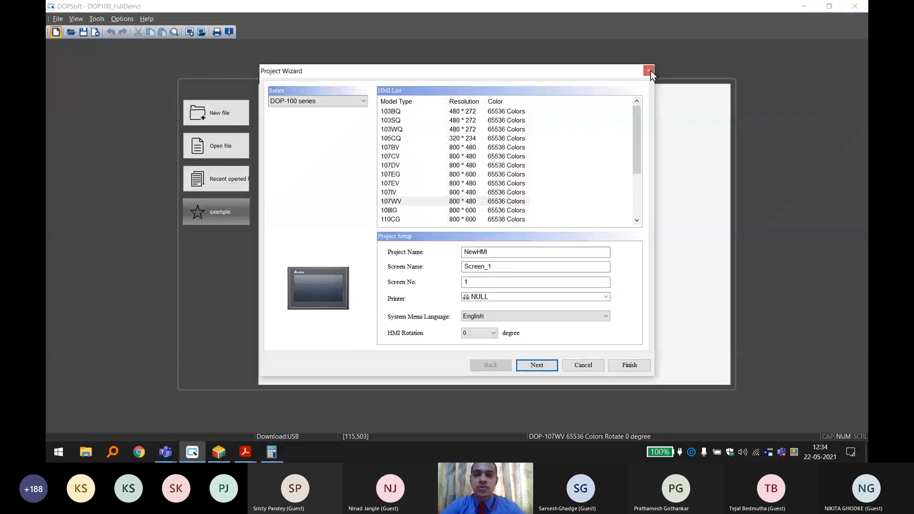
{"action": "left_click", "coordinate": [647, 71]}
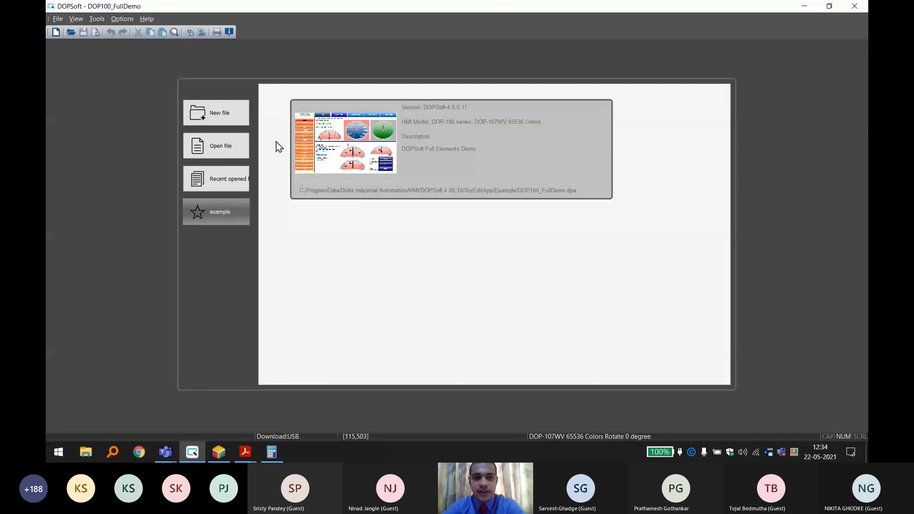
{"action": "key", "text": "ctrl+n"}
{"action": "left_click_drag", "start_coordinate": [314, 65], "coordinate": [371, 84]}
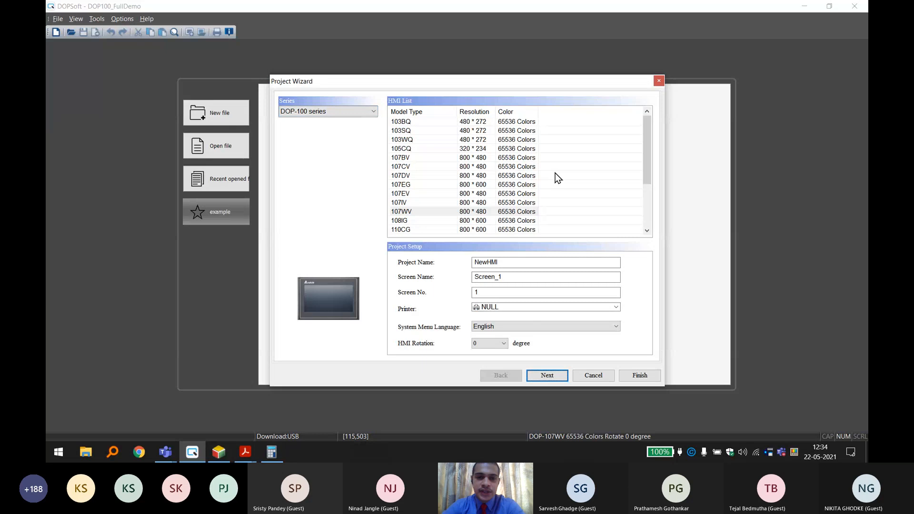
Look through the DOP-100 series HMI models from 103SQ to 115WX, comparing their color depths.
{"action": "left_click", "coordinate": [513, 132]}
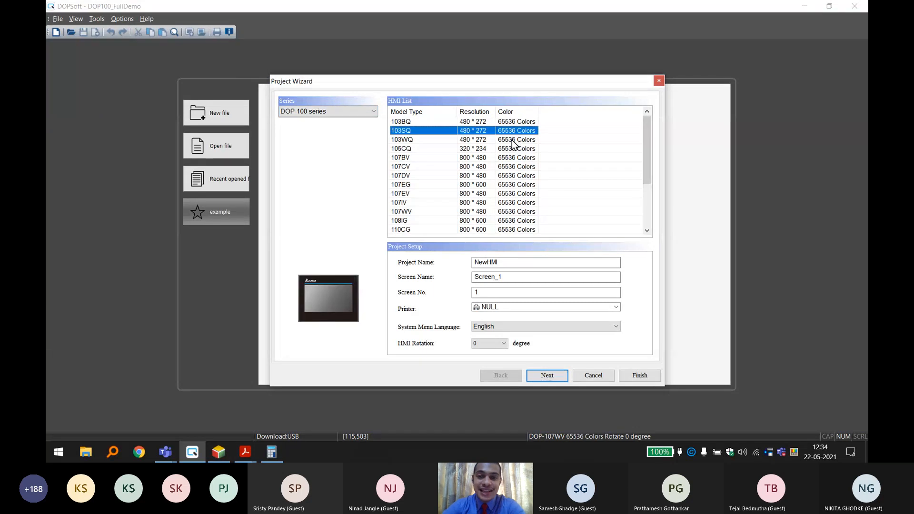
{"action": "left_click", "coordinate": [512, 141]}
{"action": "left_click", "coordinate": [509, 148]}
{"action": "left_click", "coordinate": [509, 167]}
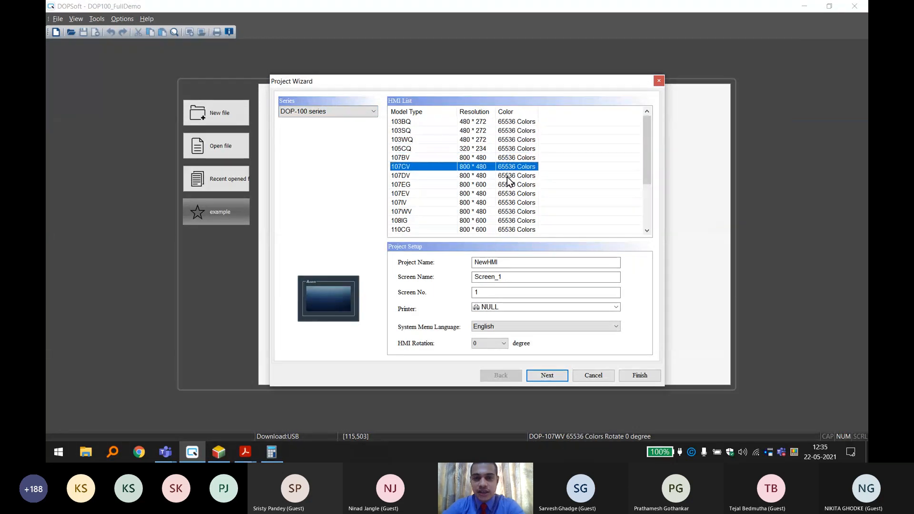
{"action": "left_click", "coordinate": [507, 184]}
{"action": "left_click", "coordinate": [508, 193]}
{"action": "scroll", "coordinate": [509, 205], "scroll_direction": "down", "scroll_amount": 3}
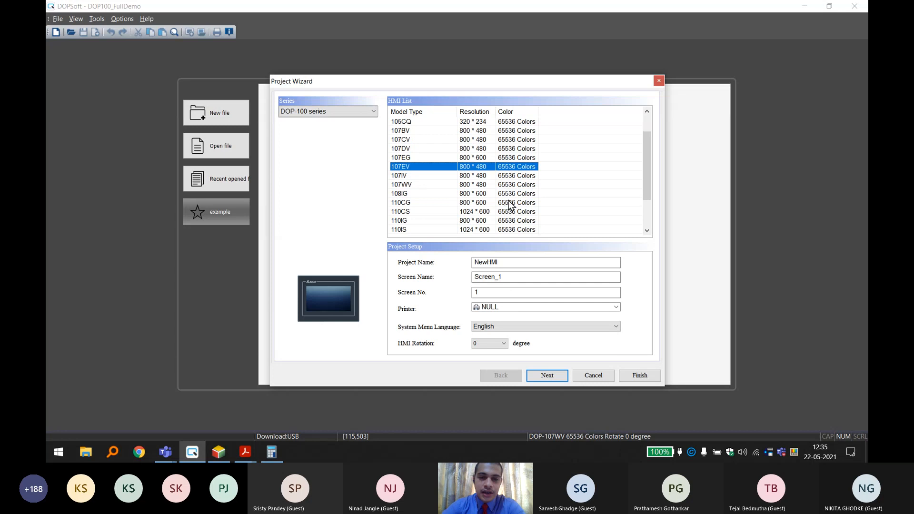
{"action": "left_click", "coordinate": [433, 230]}
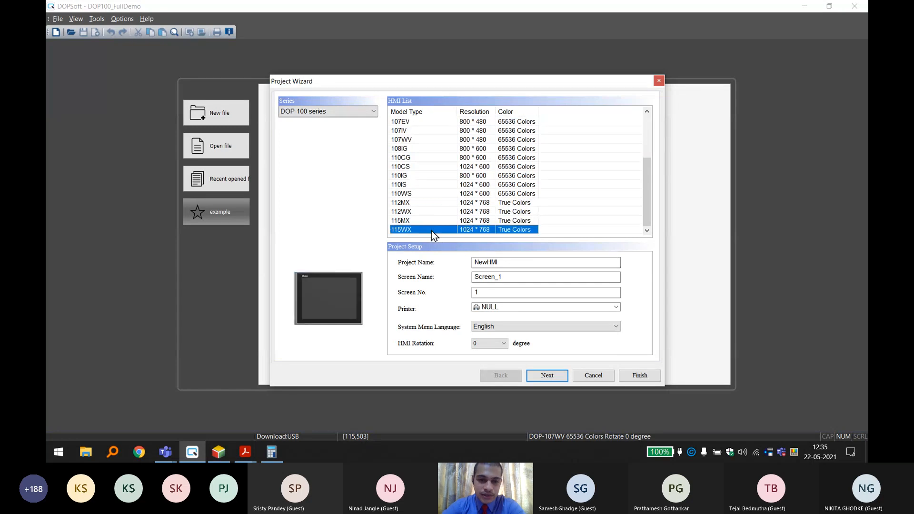
Compare the screen resolutions and model type names of the HMI models from 103BQ to 115WX.
{"action": "scroll", "coordinate": [443, 181], "scroll_direction": "up", "scroll_amount": 3}
{"action": "left_click", "coordinate": [464, 123]}
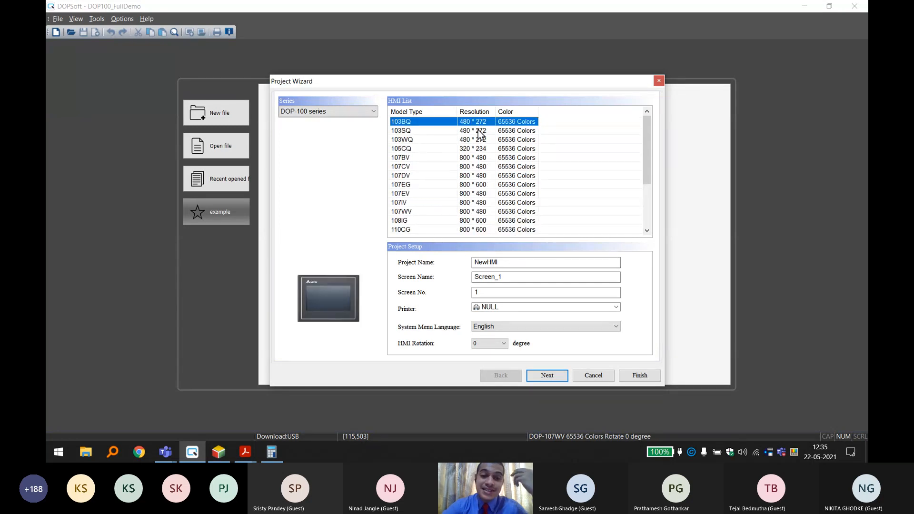
{"action": "left_click", "coordinate": [478, 130]}
{"action": "left_click", "coordinate": [476, 140]}
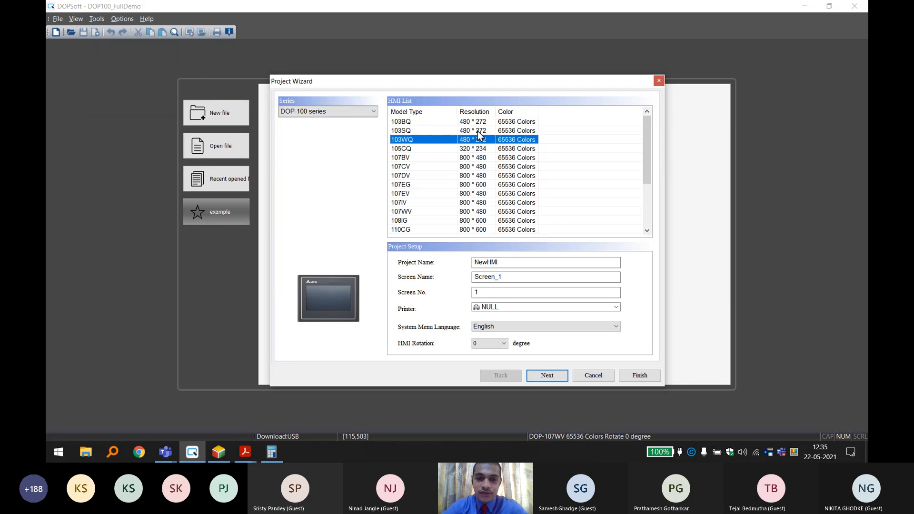
{"action": "left_click", "coordinate": [478, 131]}
{"action": "left_click", "coordinate": [478, 123]}
{"action": "left_click", "coordinate": [480, 166]}
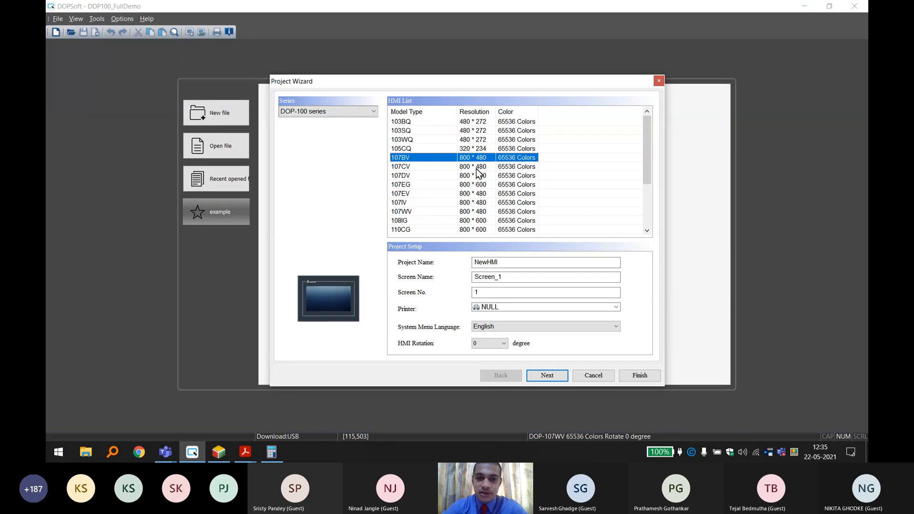
{"action": "left_click", "coordinate": [477, 176]}
{"action": "scroll", "coordinate": [466, 180], "scroll_direction": "down", "scroll_amount": 3}
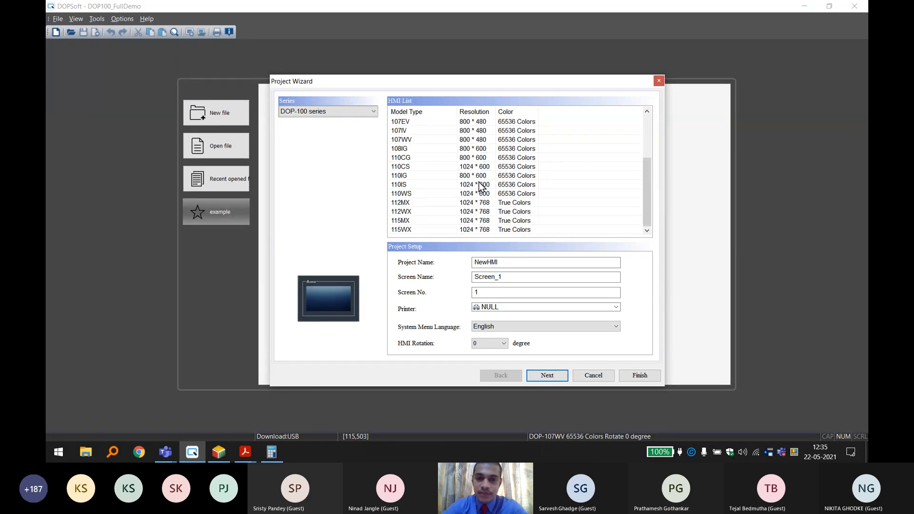
{"action": "left_click", "coordinate": [478, 185]}
{"action": "left_click", "coordinate": [480, 230]}
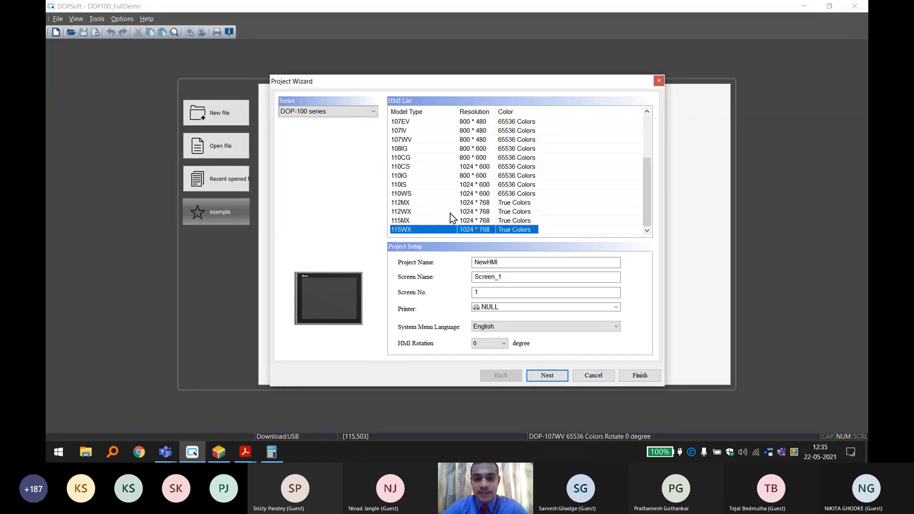
{"action": "left_click", "coordinate": [396, 222]}
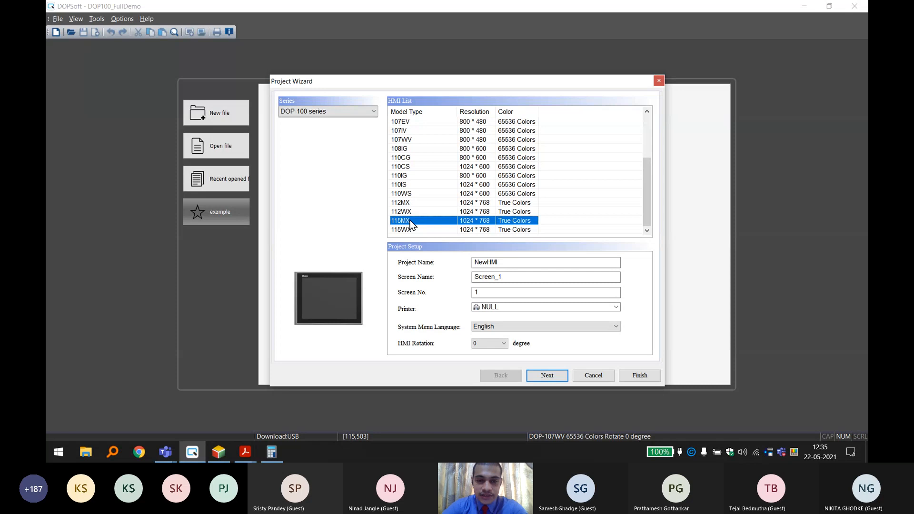
{"action": "left_click", "coordinate": [400, 209]}
{"action": "left_click", "coordinate": [407, 195]}
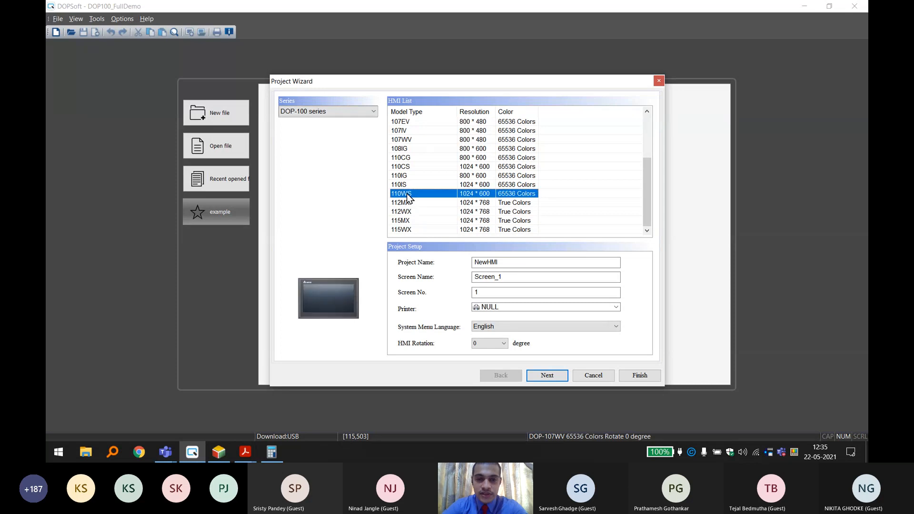
Select the 107WV model for the new project and continue to the communication settings.
{"action": "scroll", "coordinate": [438, 187], "scroll_direction": "up", "scroll_amount": 1}
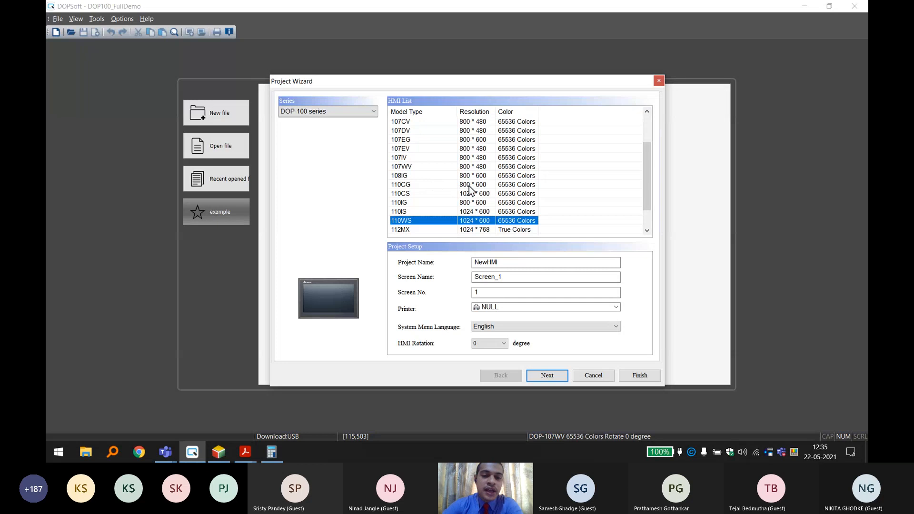
{"action": "scroll", "coordinate": [471, 190], "scroll_direction": "up", "scroll_amount": 1}
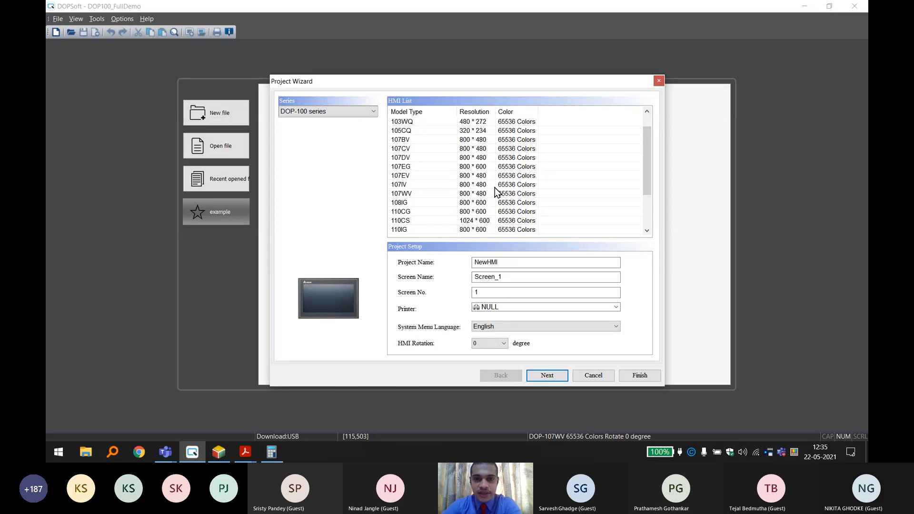
{"action": "scroll", "coordinate": [496, 190], "scroll_direction": "up", "scroll_amount": 1}
{"action": "scroll", "coordinate": [417, 189], "scroll_direction": "down", "scroll_amount": 2}
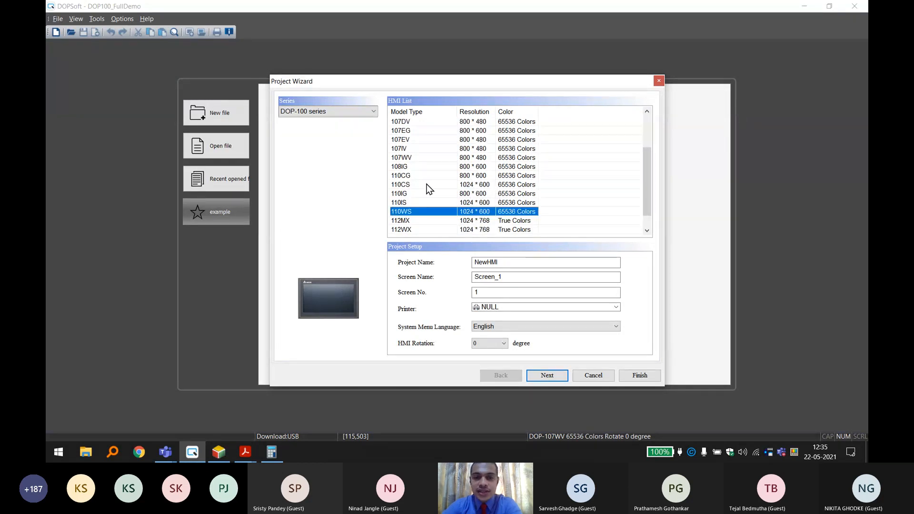
{"action": "scroll", "coordinate": [427, 184], "scroll_direction": "up", "scroll_amount": 1}
{"action": "left_click", "coordinate": [424, 185]}
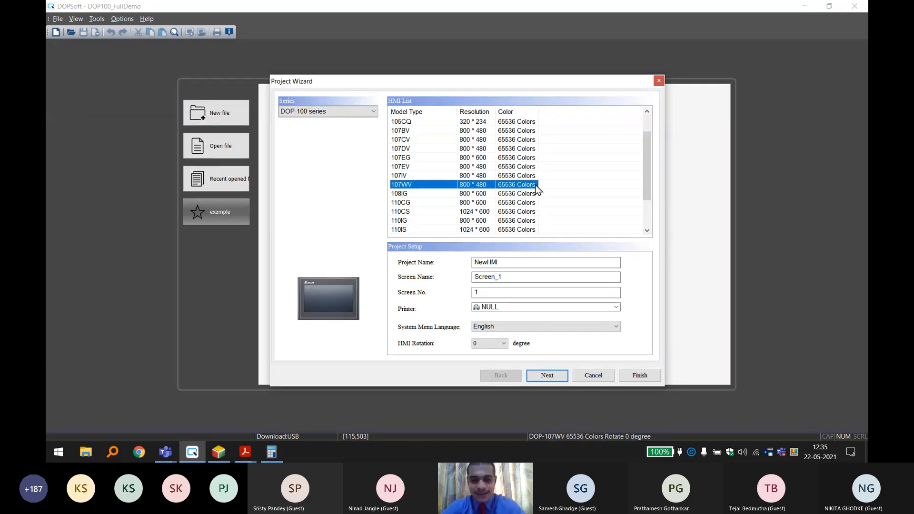
{"action": "left_click", "coordinate": [552, 377]}
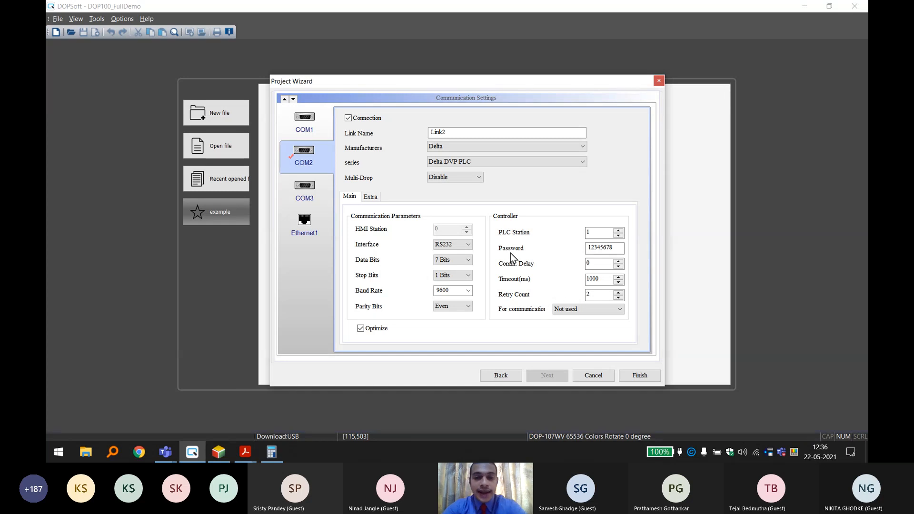
Review the COM2 and Ethernet1 connection settings and check the Simulation driver in COMMGR.
{"action": "left_click", "coordinate": [468, 244]}
{"action": "left_click", "coordinate": [468, 245]}
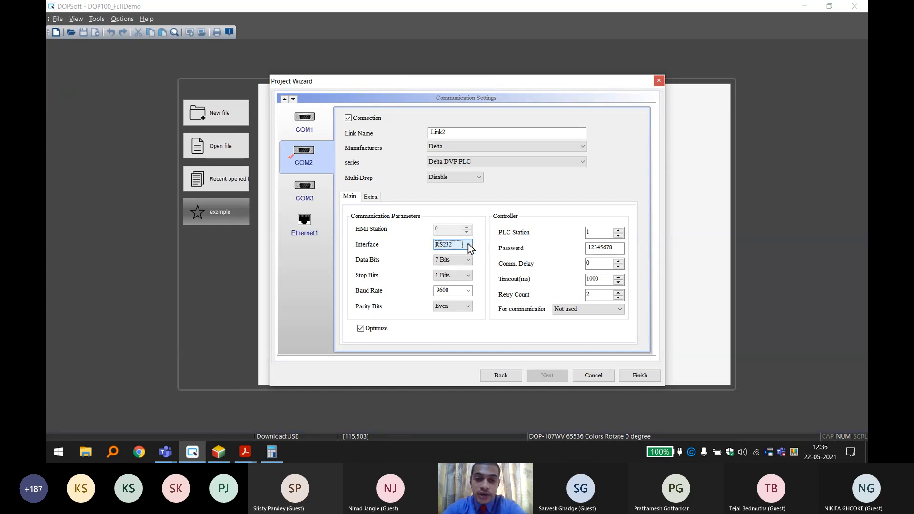
{"action": "left_click", "coordinate": [326, 231]}
{"action": "left_click", "coordinate": [315, 159]}
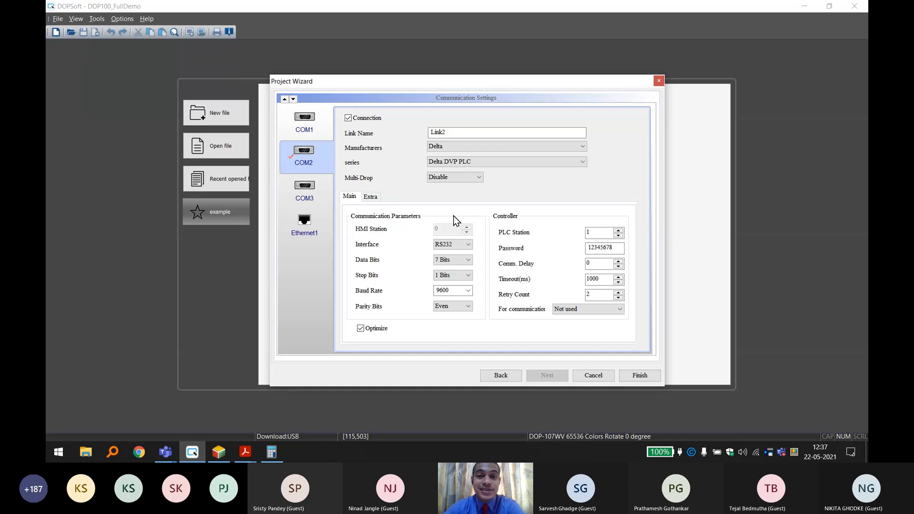
{"action": "double_click", "coordinate": [770, 448]}
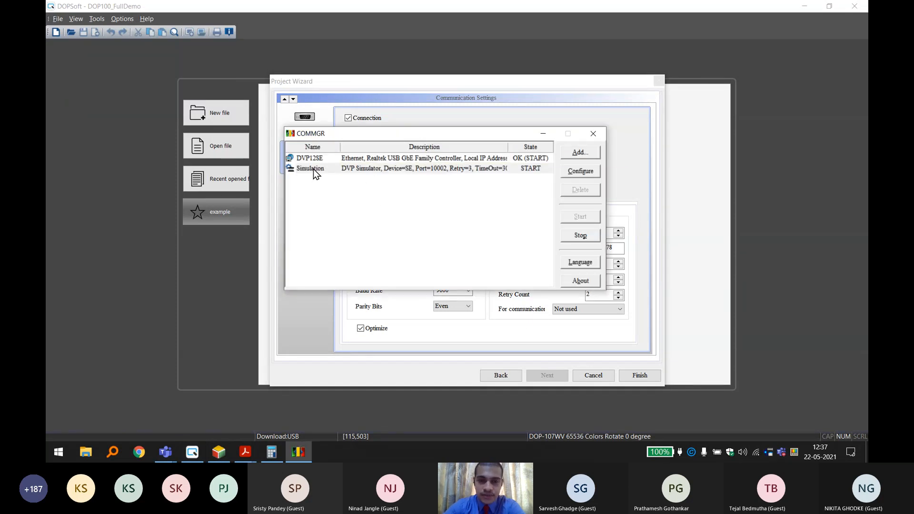
{"action": "left_click", "coordinate": [593, 135]}
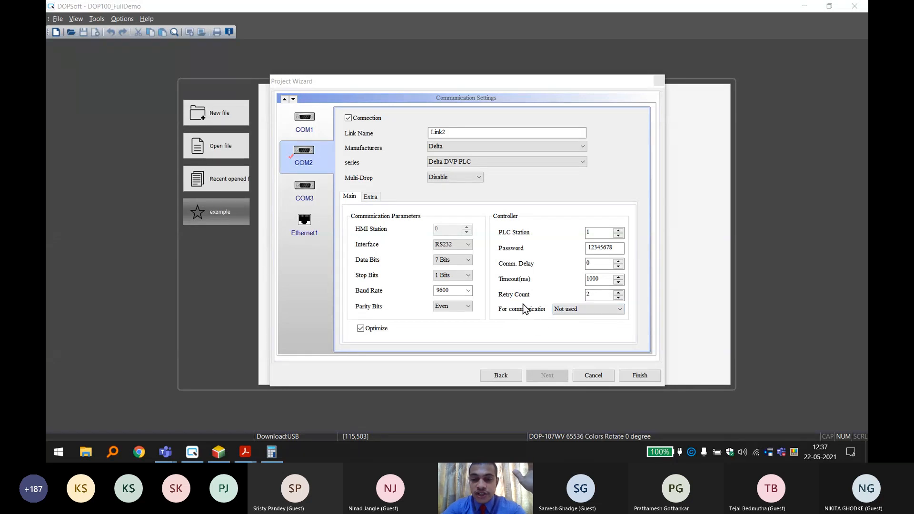
Assign the Simulation driver to the COM2 link's controller communication and finish creating the project.
{"action": "left_click", "coordinate": [577, 310]}
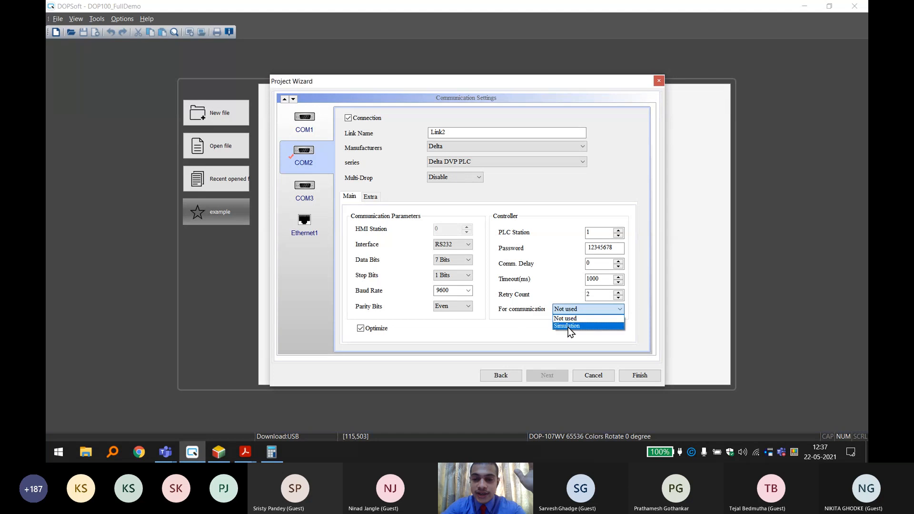
{"action": "left_click", "coordinate": [569, 326]}
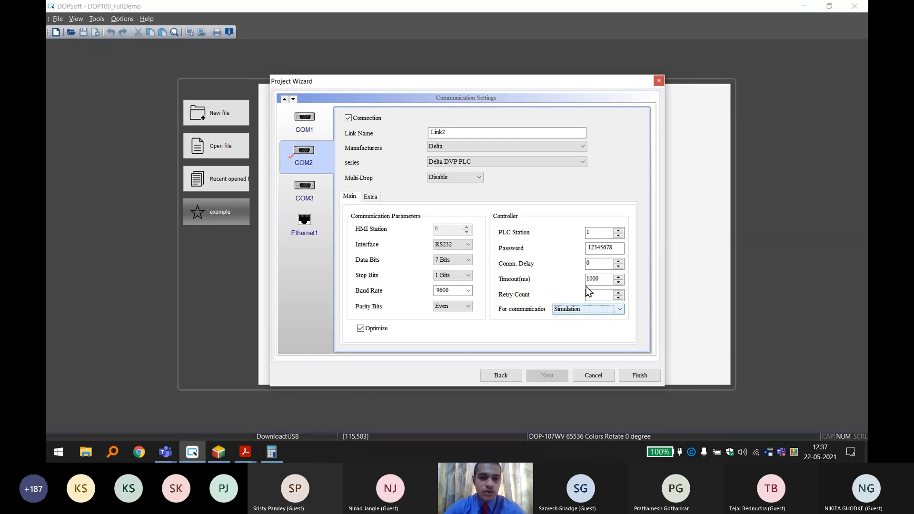
{"action": "left_click", "coordinate": [640, 375]}
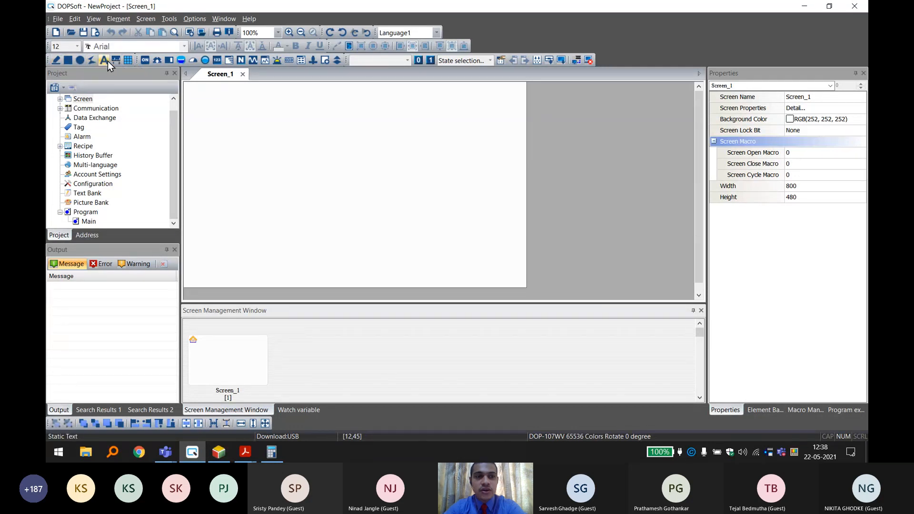
Draw a rectangle about 734 by 396 pixels across most of Screen_1, starting near its upper-left corner.
{"action": "left_click", "coordinate": [69, 62]}
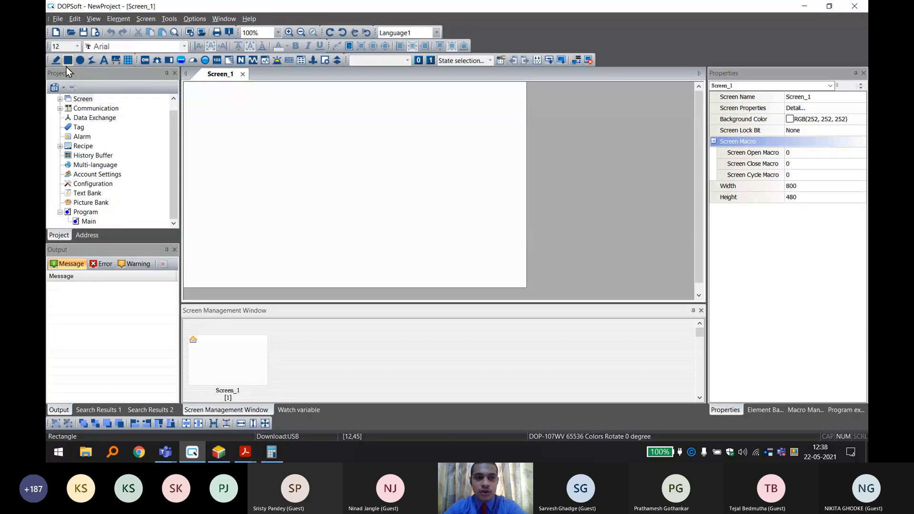
{"action": "left_click_drag", "start_coordinate": [197, 95], "coordinate": [511, 264]}
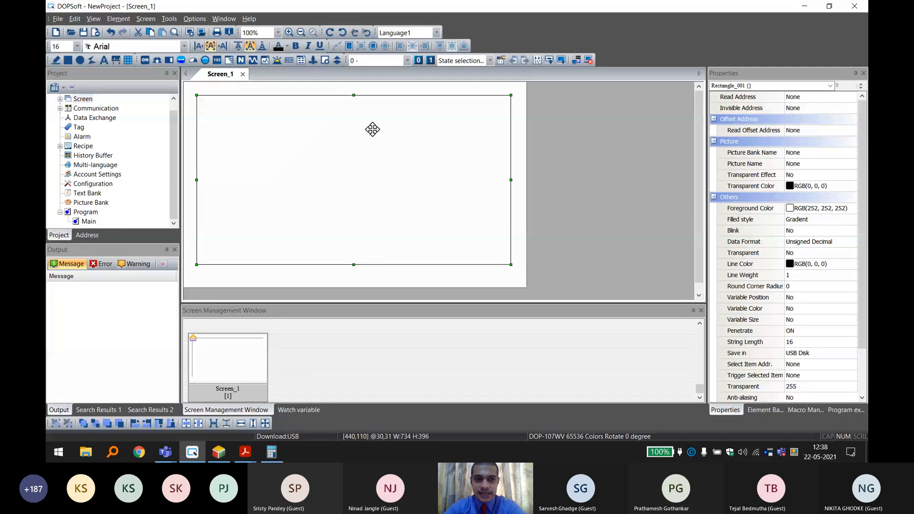
{"action": "left_click", "coordinate": [579, 141]}
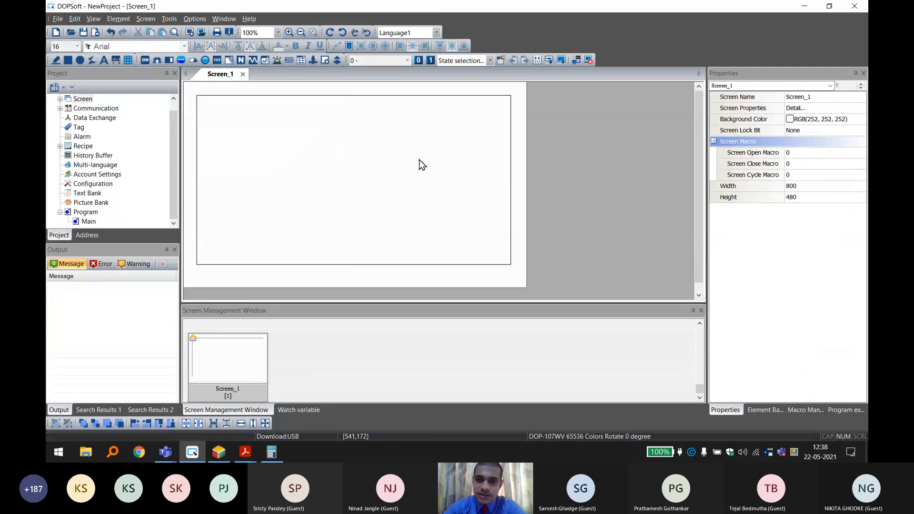
Set the rectangle's line color to the dark crimson basic color, RGB 128, 0, 64.
{"action": "left_click", "coordinate": [446, 146]}
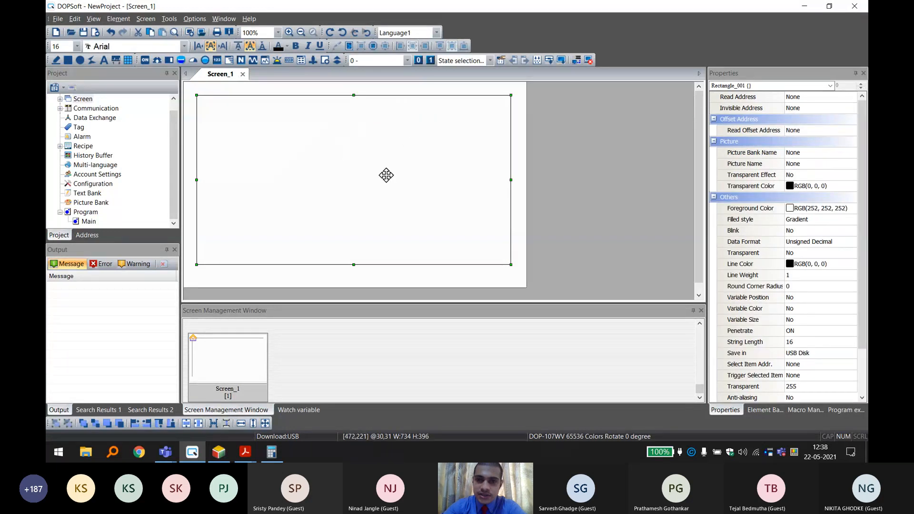
{"action": "double_click", "coordinate": [389, 158]}
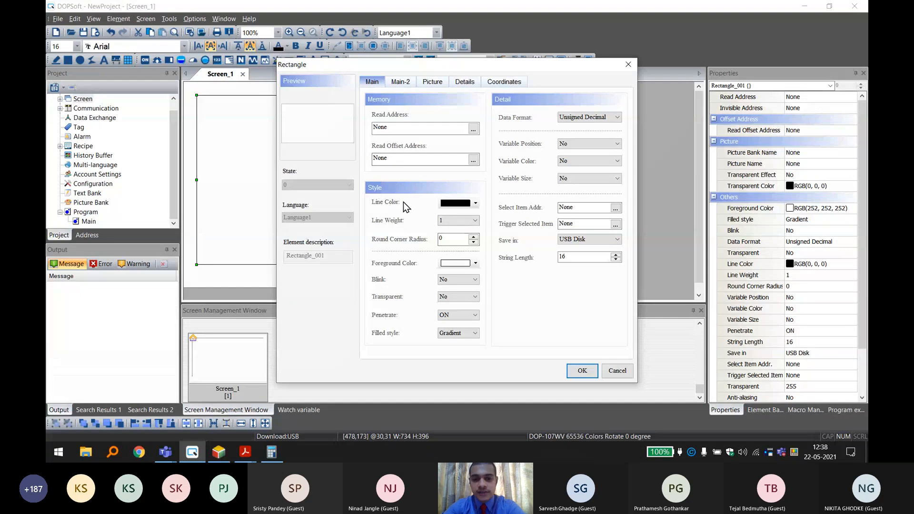
{"action": "left_click", "coordinate": [456, 204]}
{"action": "left_click", "coordinate": [426, 190]}
{"action": "left_click", "coordinate": [422, 176]}
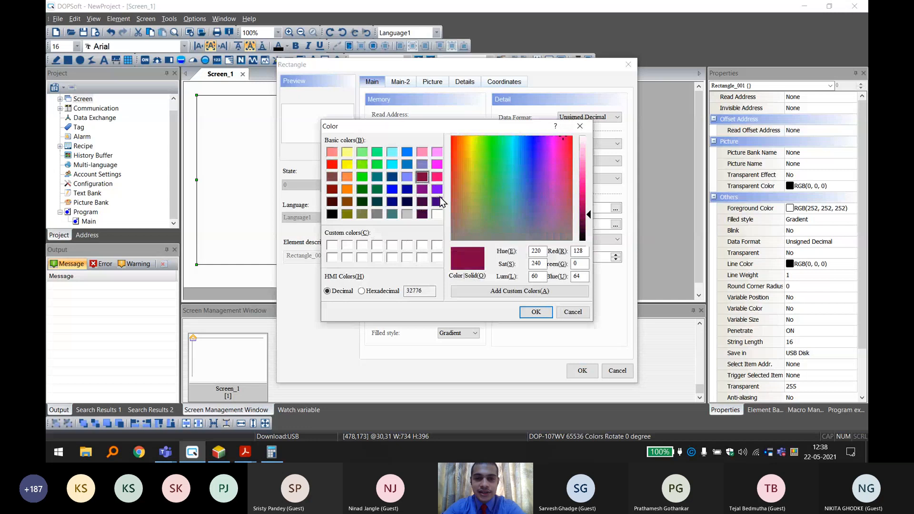
{"action": "left_click", "coordinate": [536, 312]}
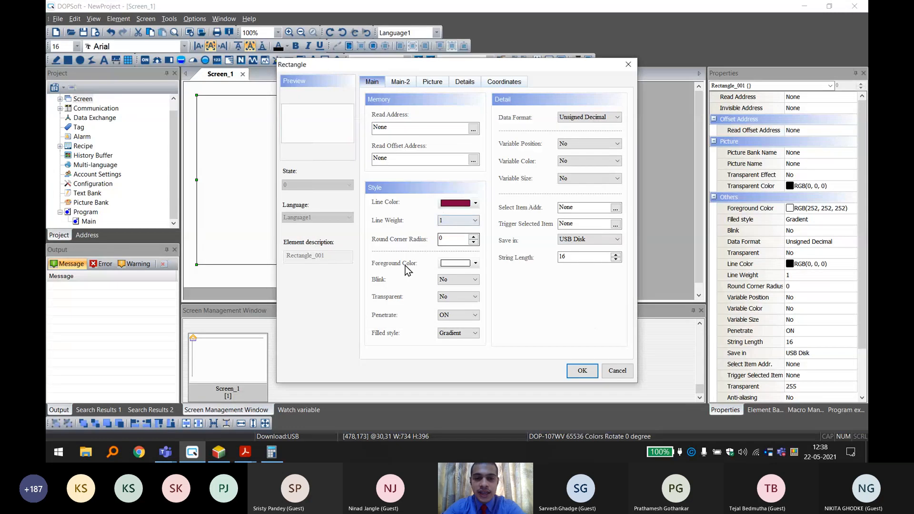
Set the rectangle's foreground color to the dark crimson basic color, RGB 128, 0, 64.
{"action": "left_click", "coordinate": [456, 263]}
{"action": "left_click", "coordinate": [422, 177]}
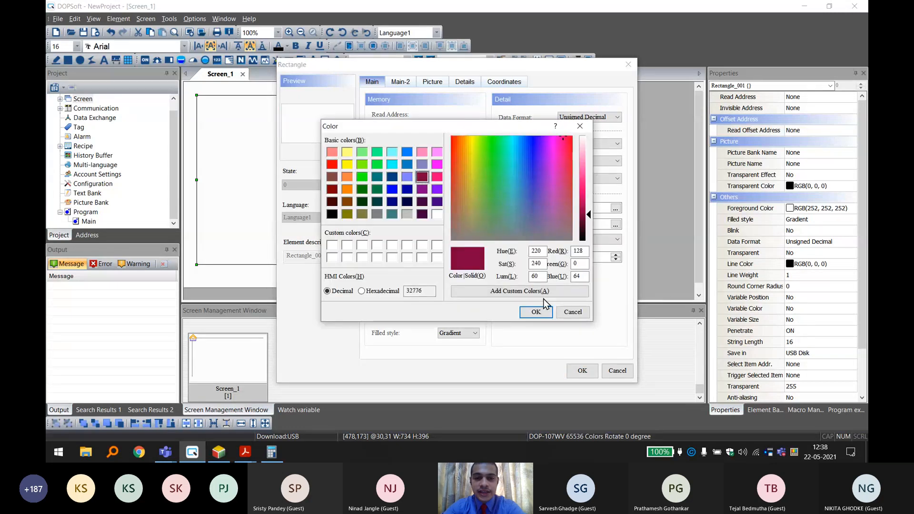
{"action": "left_click", "coordinate": [536, 312]}
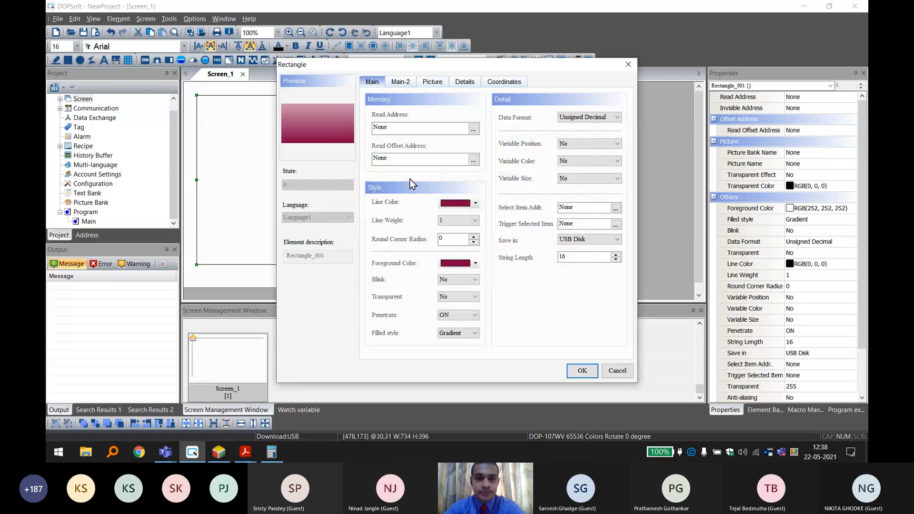
{"action": "left_click_drag", "start_coordinate": [367, 68], "coordinate": [407, 57]}
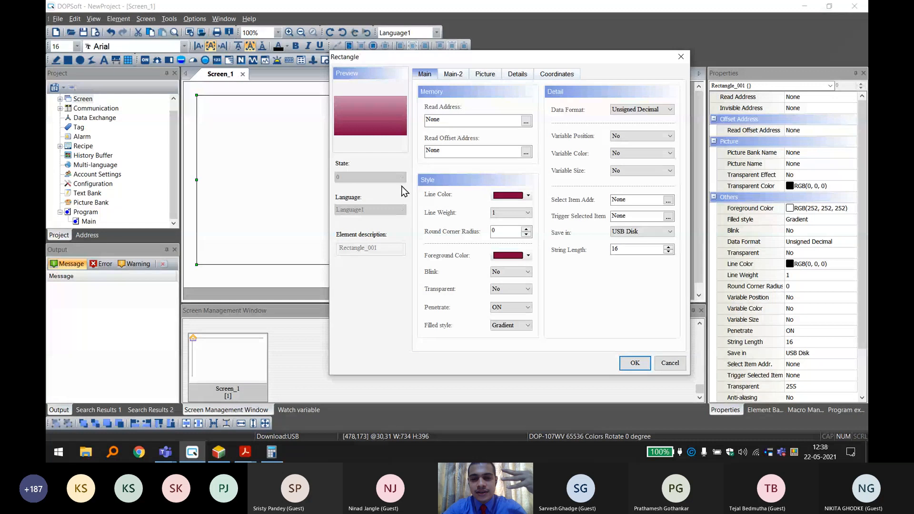
Try the Fixed filled style on the rectangle and set it back to Gradient.
{"action": "left_click", "coordinate": [506, 325]}
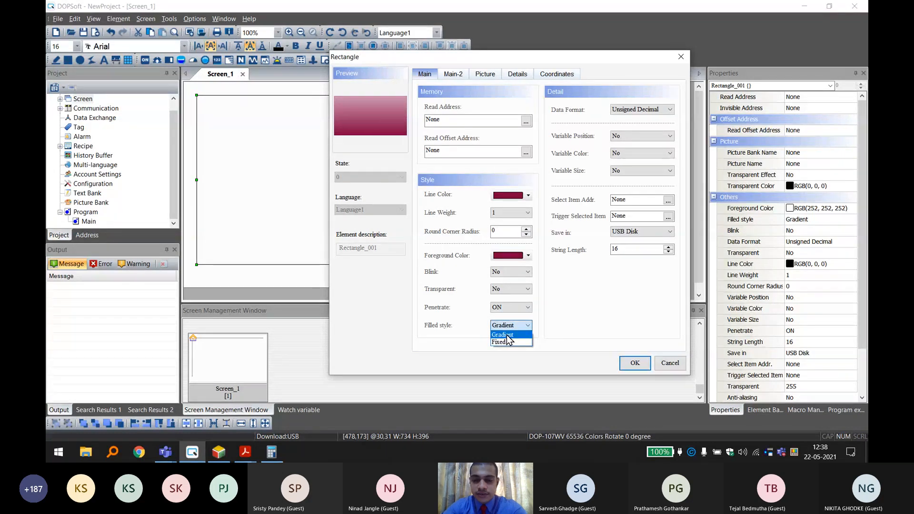
{"action": "left_click", "coordinate": [504, 342]}
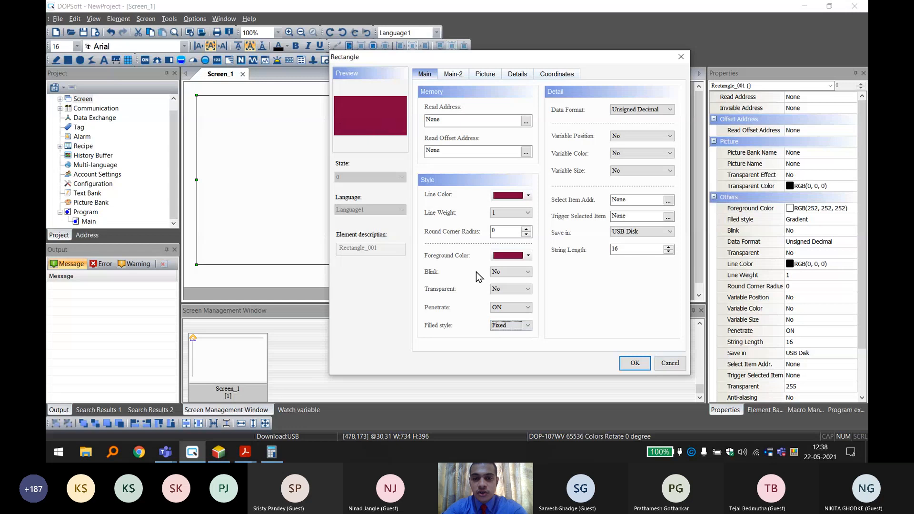
{"action": "left_click", "coordinate": [528, 325]}
{"action": "left_click", "coordinate": [523, 335]}
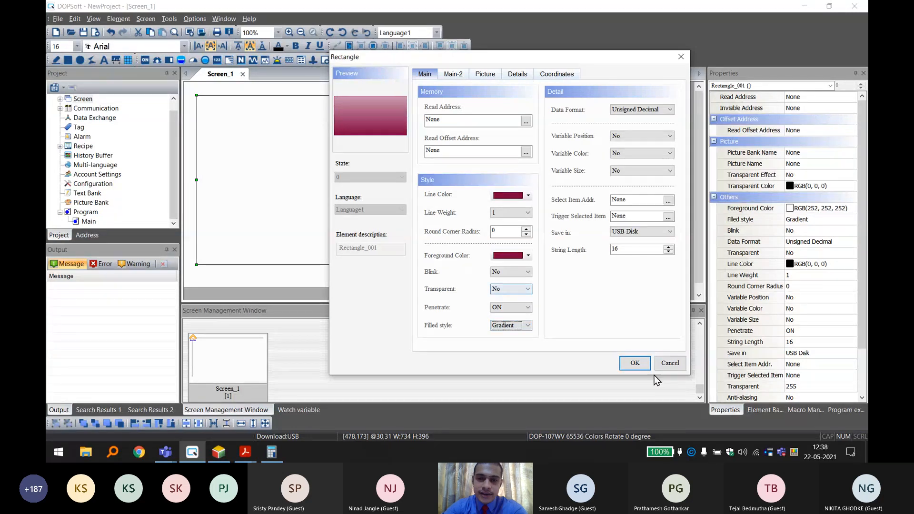
Apply the rectangle's settings, move it to the screen's upper-left origin and stretch it to cover the full 800 by 480 screen.
{"action": "left_click", "coordinate": [640, 365]}
{"action": "left_click_drag", "start_coordinate": [383, 150], "coordinate": [376, 138]}
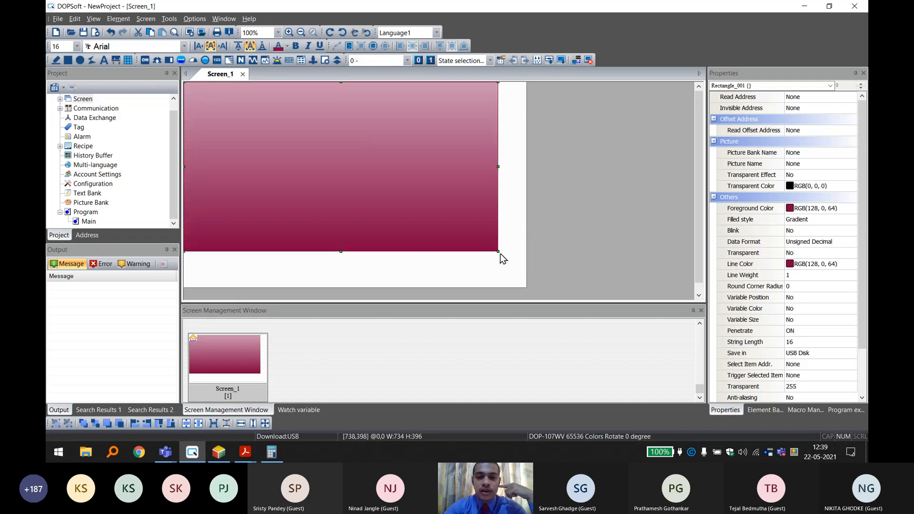
{"action": "left_click_drag", "start_coordinate": [498, 252], "coordinate": [550, 285]}
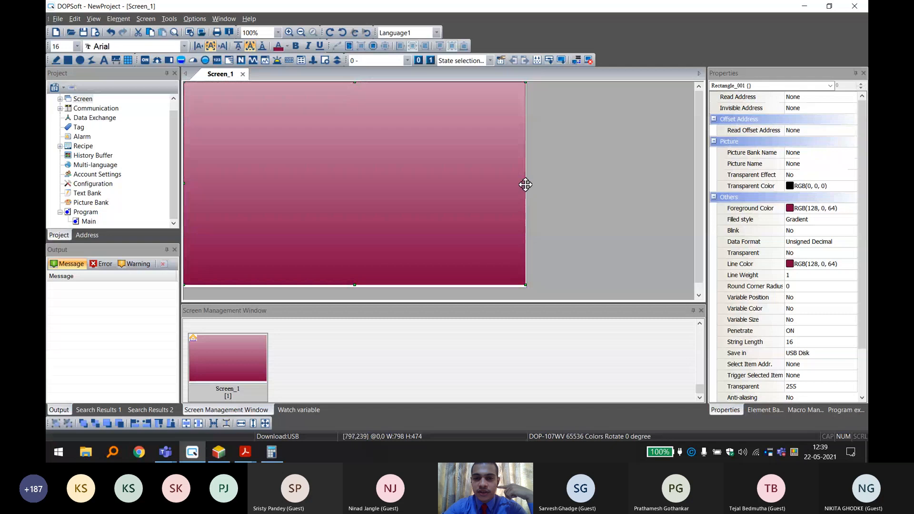
{"action": "left_click_drag", "start_coordinate": [525, 183], "coordinate": [526, 184]}
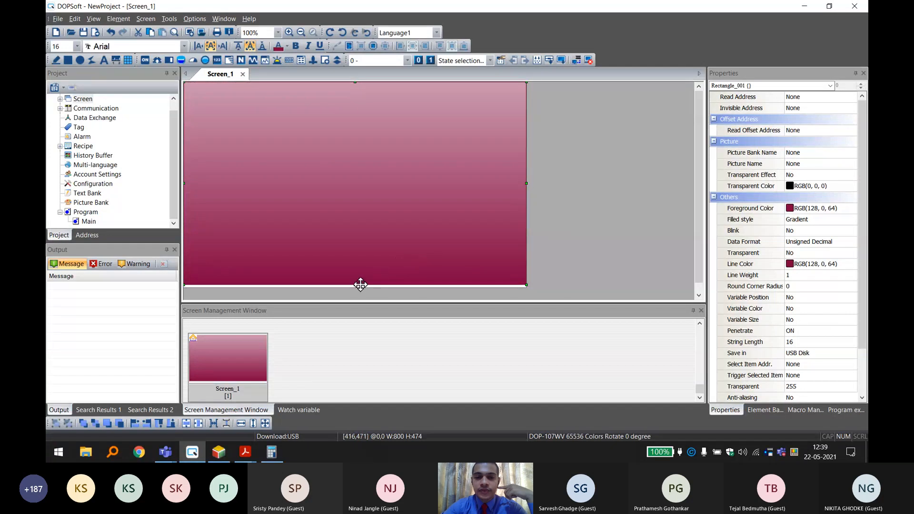
{"action": "left_click_drag", "start_coordinate": [354, 286], "coordinate": [353, 289]}
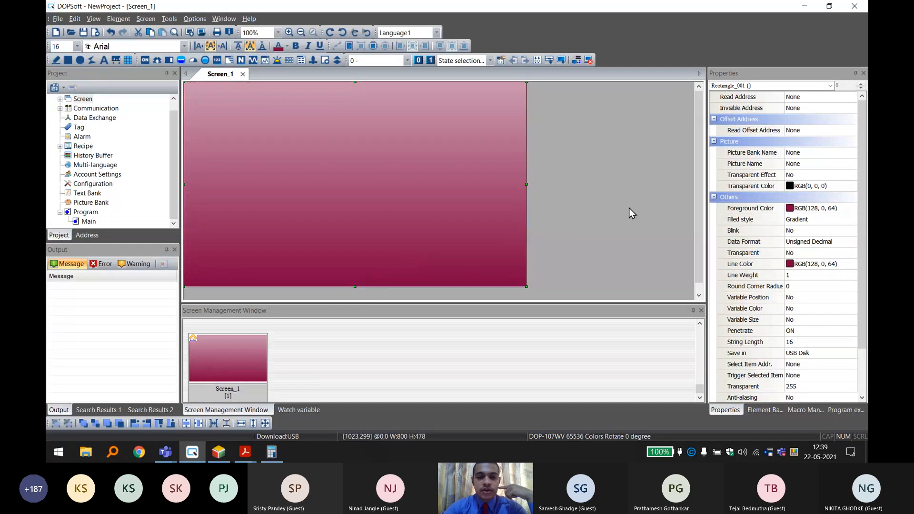
{"action": "left_click", "coordinate": [637, 190]}
{"action": "left_click", "coordinate": [412, 212]}
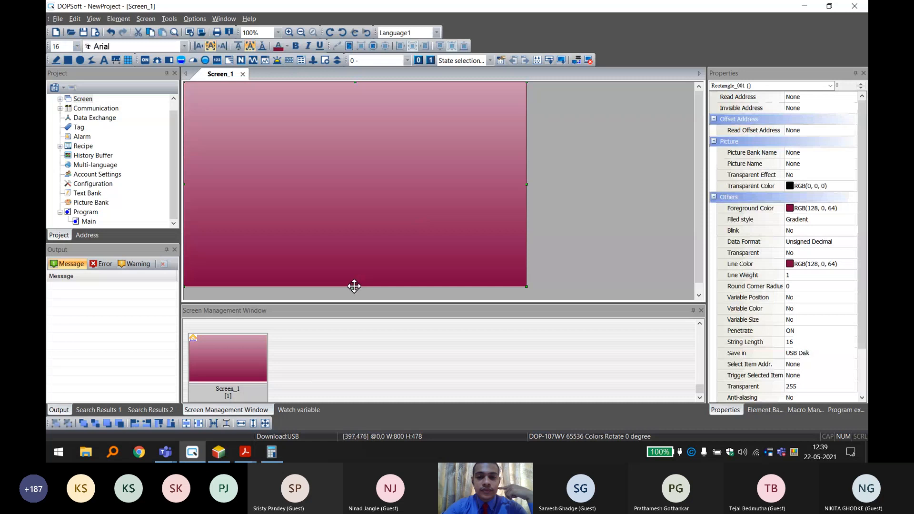
{"action": "left_click_drag", "start_coordinate": [354, 287], "coordinate": [354, 295]}
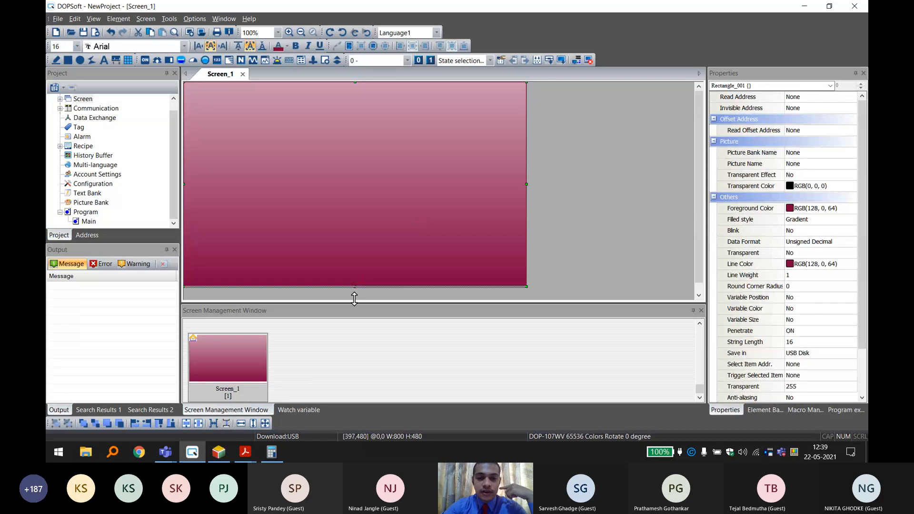
{"action": "left_click", "coordinate": [353, 296]}
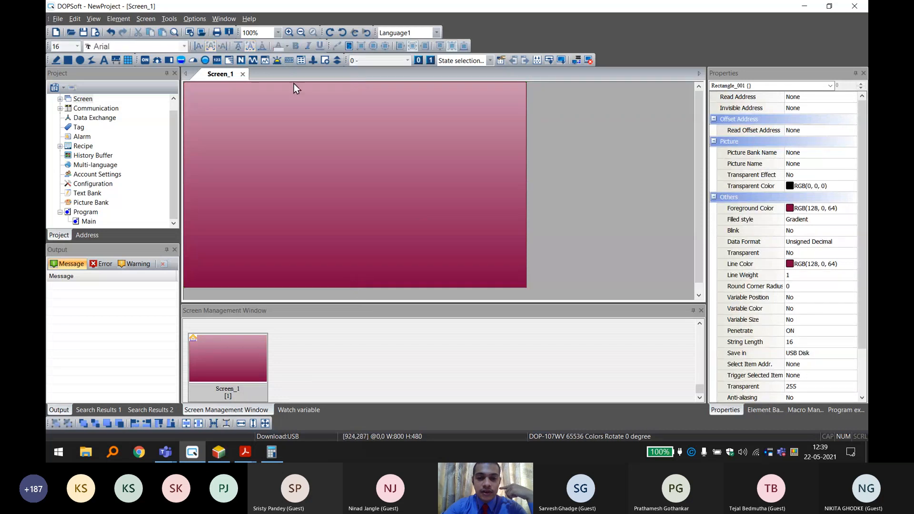
Draw a static text element about 465 by 97 pixels near the top centre of Screen_1, reading "MY FIRST HMI".
{"action": "left_click", "coordinate": [103, 59]}
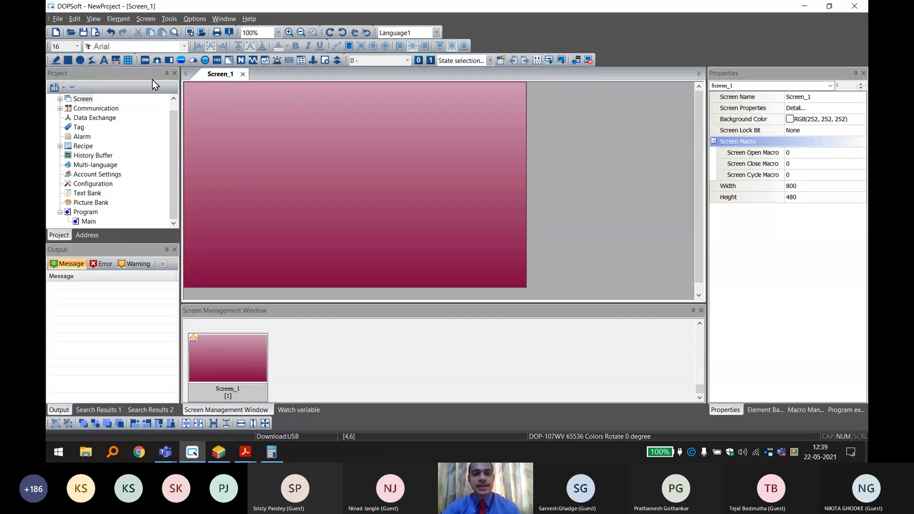
{"action": "left_click_drag", "start_coordinate": [244, 98], "coordinate": [444, 139]}
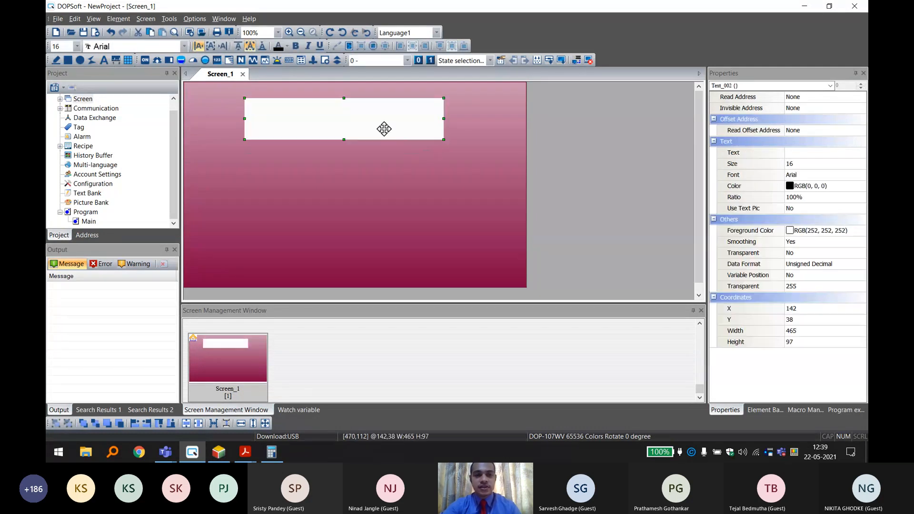
{"action": "double_click", "coordinate": [370, 119]}
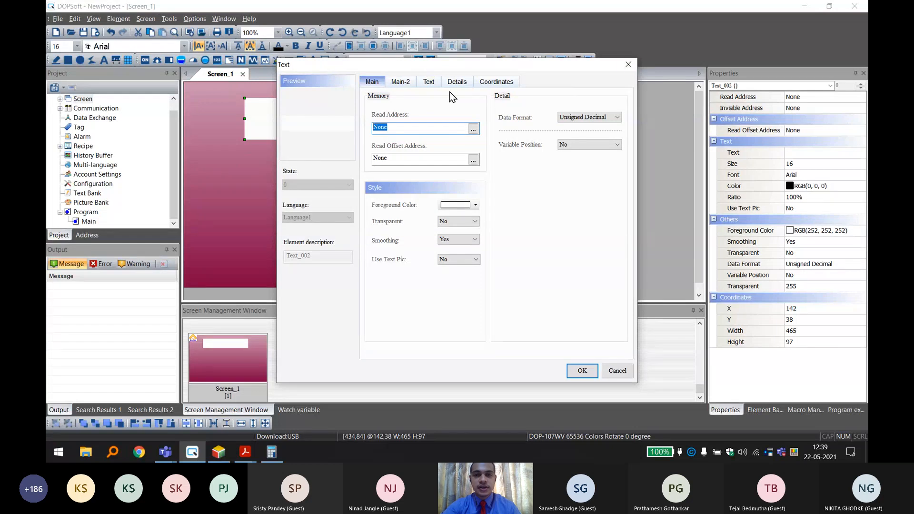
{"action": "left_click", "coordinate": [429, 82]}
{"action": "type", "text": "MY"}
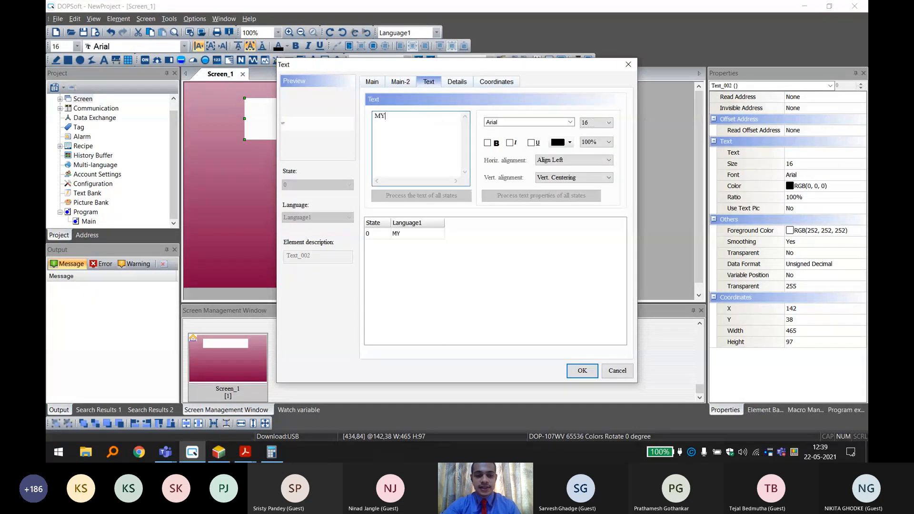
{"action": "type", "text": " FIRST HMI"}
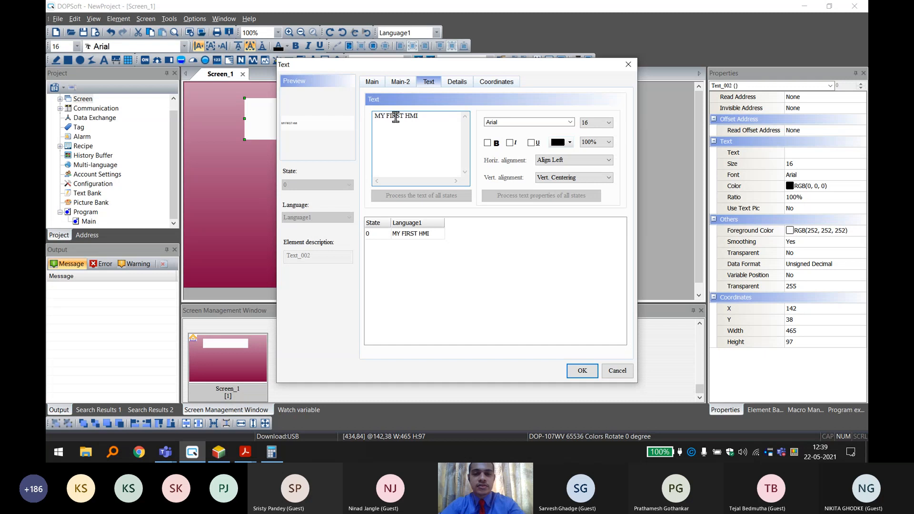
Format the "MY FIRST HMI" text as horizontally centered, bold, size 32 and white, RGB 255, 255, 255.
{"action": "left_click", "coordinate": [572, 160]}
{"action": "left_click", "coordinate": [563, 180]}
{"action": "left_click", "coordinate": [565, 180]}
{"action": "left_click", "coordinate": [567, 182]}
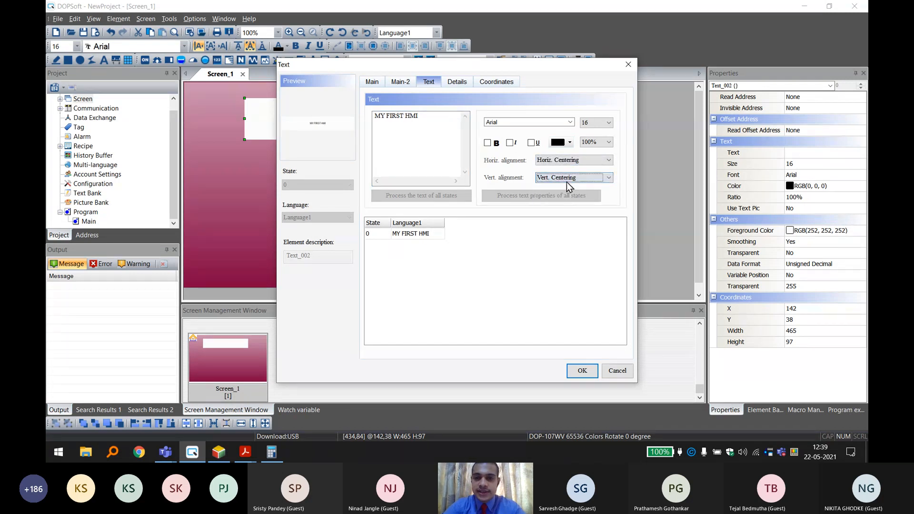
{"action": "left_click", "coordinate": [487, 143]}
{"action": "left_click", "coordinate": [594, 124]}
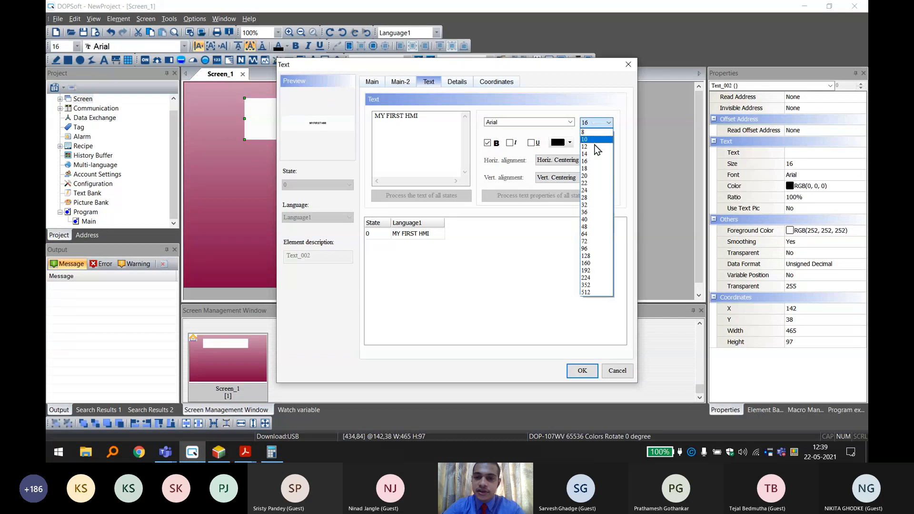
{"action": "left_click", "coordinate": [589, 220]}
{"action": "left_click", "coordinate": [561, 142]}
{"action": "left_click", "coordinate": [437, 213]}
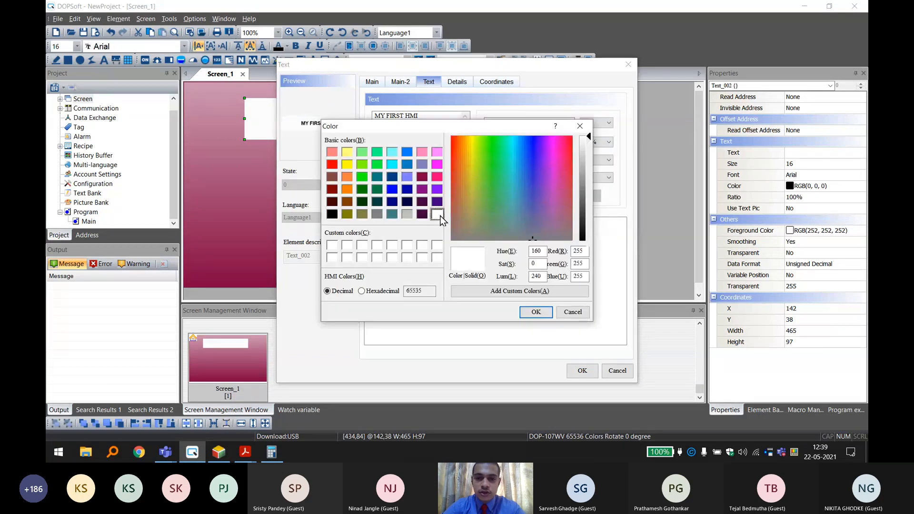
{"action": "left_click", "coordinate": [536, 312]}
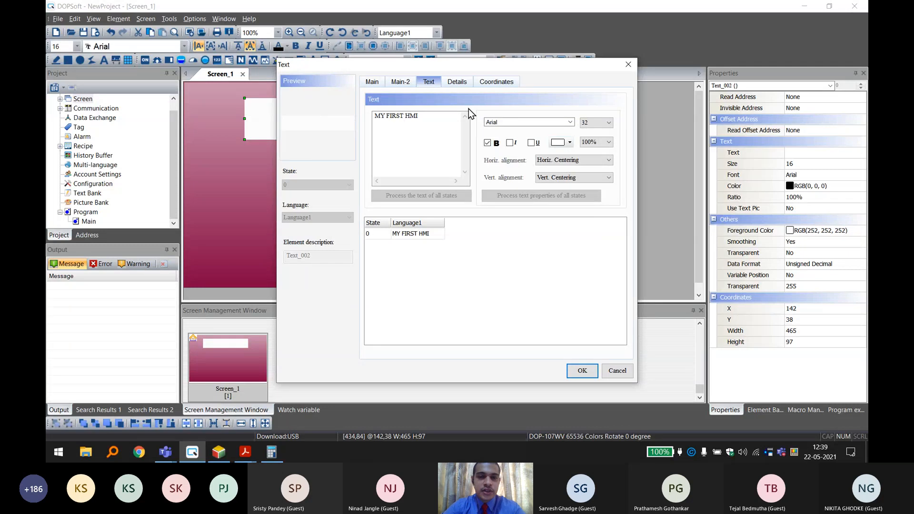
Make the title text element's background transparent and apply its settings.
{"action": "left_click", "coordinate": [374, 83]}
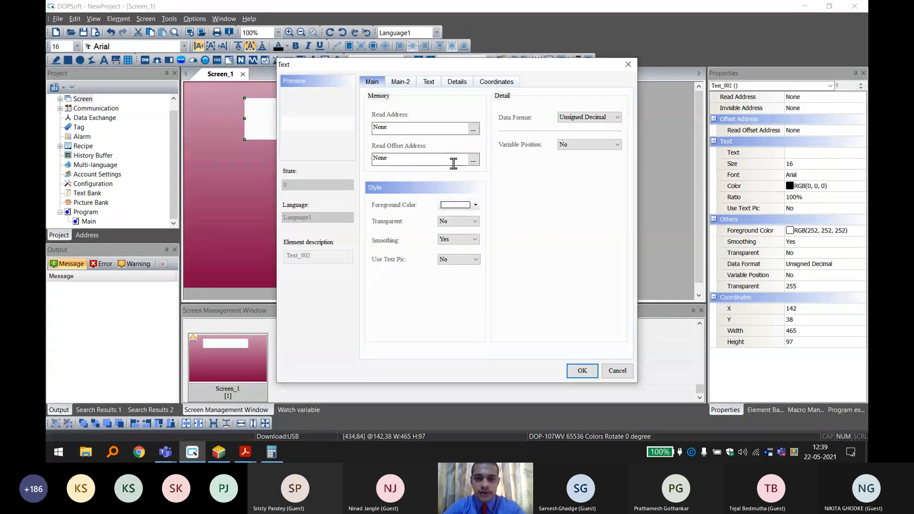
{"action": "left_click_drag", "start_coordinate": [416, 67], "coordinate": [622, 40]}
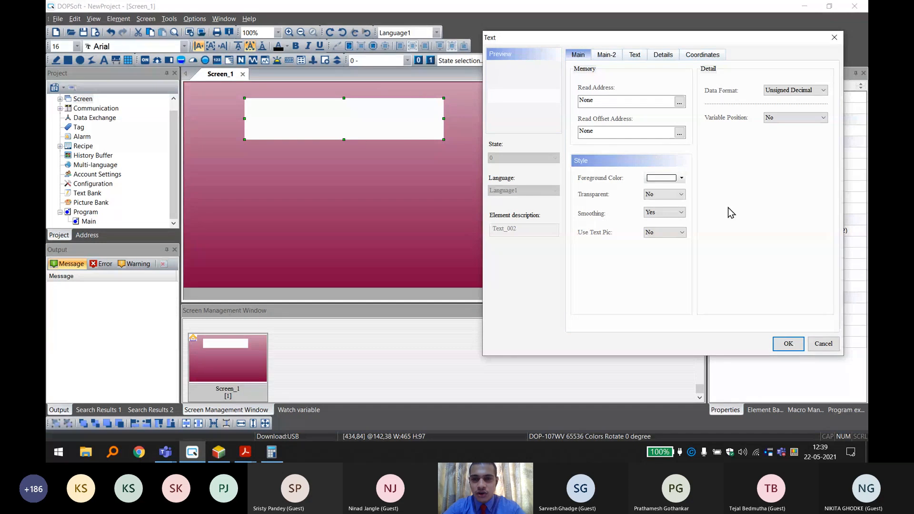
{"action": "left_click", "coordinate": [681, 194]}
{"action": "left_click", "coordinate": [659, 209]}
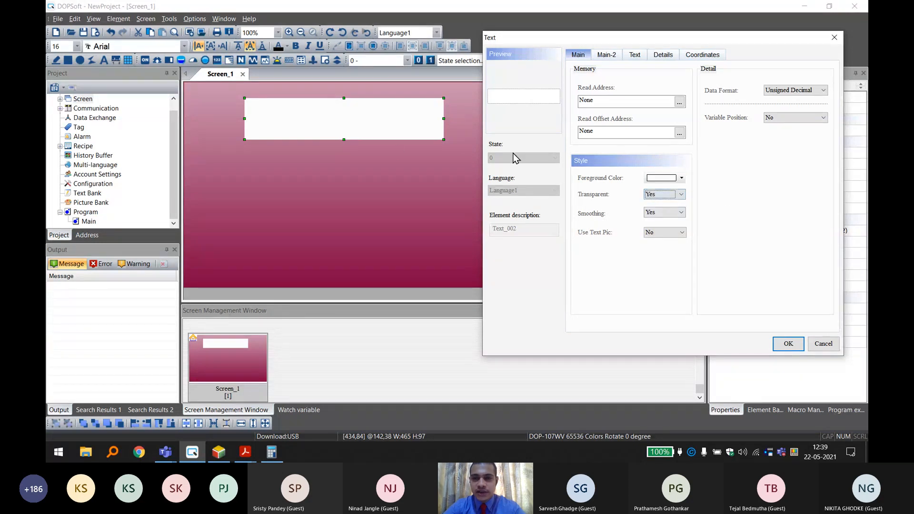
{"action": "left_click", "coordinate": [786, 344]}
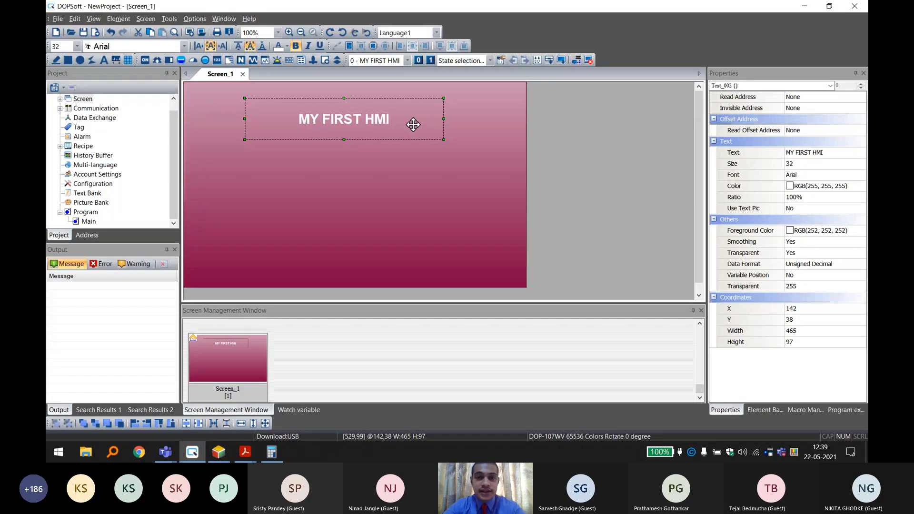
Move the "MY FIRST HMI" title slightly up and to the right, close to the screen's top edge, and deselect it.
{"action": "mouse_move", "coordinate": [413, 125]}
{"action": "left_mouse_down"}
{"action": "mouse_move", "coordinate": [435, 110]}
{"action": "mouse_move", "coordinate": [412, 109]}
{"action": "left_mouse_up"}
{"action": "left_click", "coordinate": [599, 172]}
{"action": "left_click", "coordinate": [418, 110]}
{"action": "left_click", "coordinate": [659, 177]}
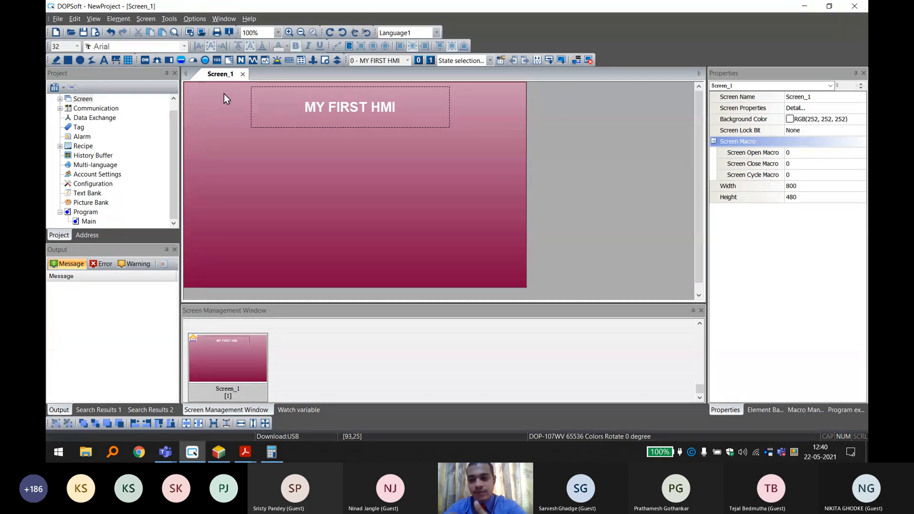
Draw a Momentary button about 171 by 156 pixels below the title, near the left edge of Screen_1.
{"action": "left_click", "coordinate": [145, 61]}
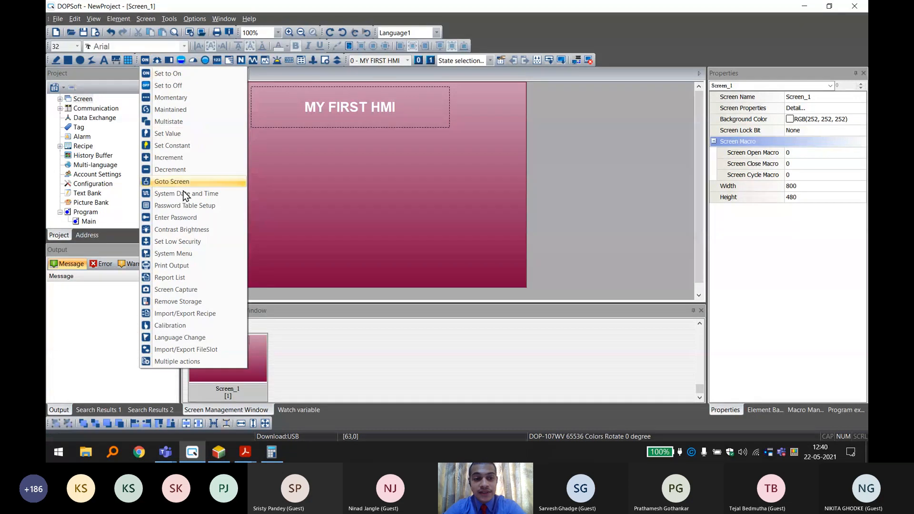
{"action": "left_click", "coordinate": [182, 99]}
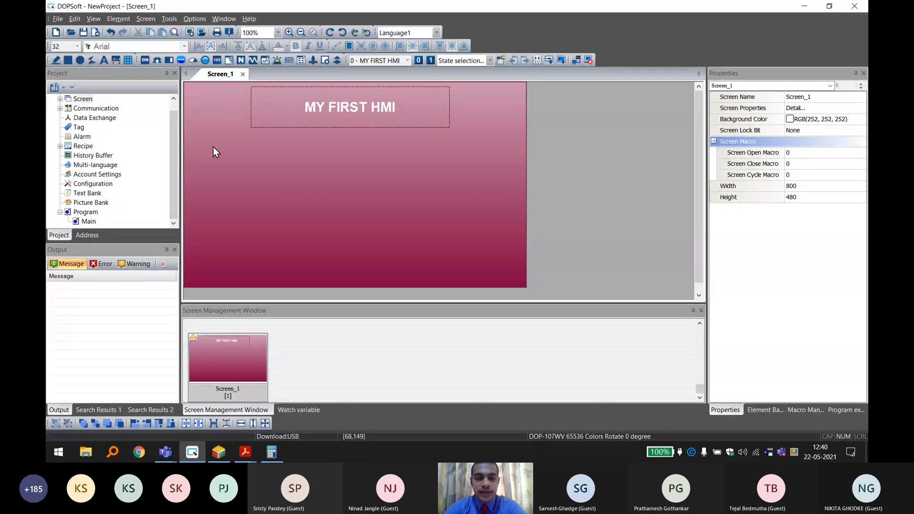
{"action": "left_click_drag", "start_coordinate": [214, 146], "coordinate": [286, 212]}
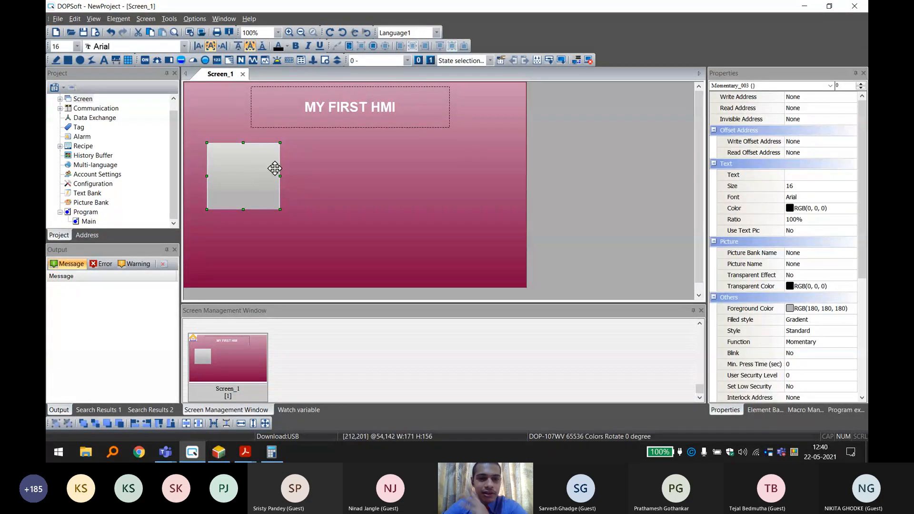
Open the Momentary button's properties and preview its state 1 and state 0 appearance.
{"action": "double_click", "coordinate": [241, 171]}
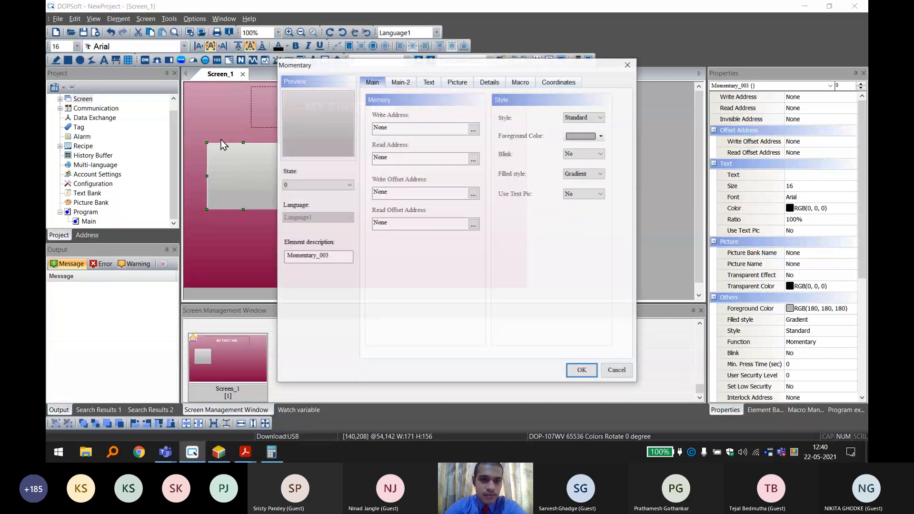
{"action": "left_click_drag", "start_coordinate": [397, 71], "coordinate": [439, 62]}
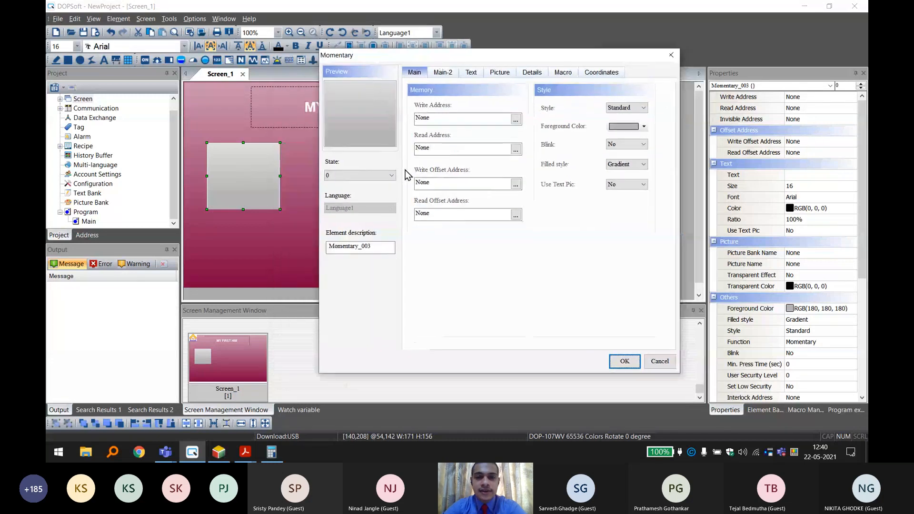
{"action": "left_click", "coordinate": [381, 175]}
{"action": "left_click", "coordinate": [376, 176]}
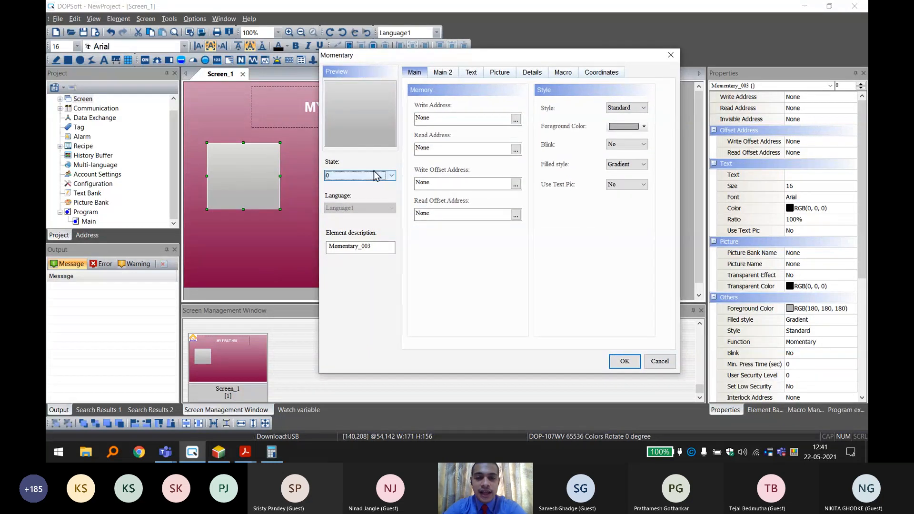
{"action": "left_click", "coordinate": [374, 178]}
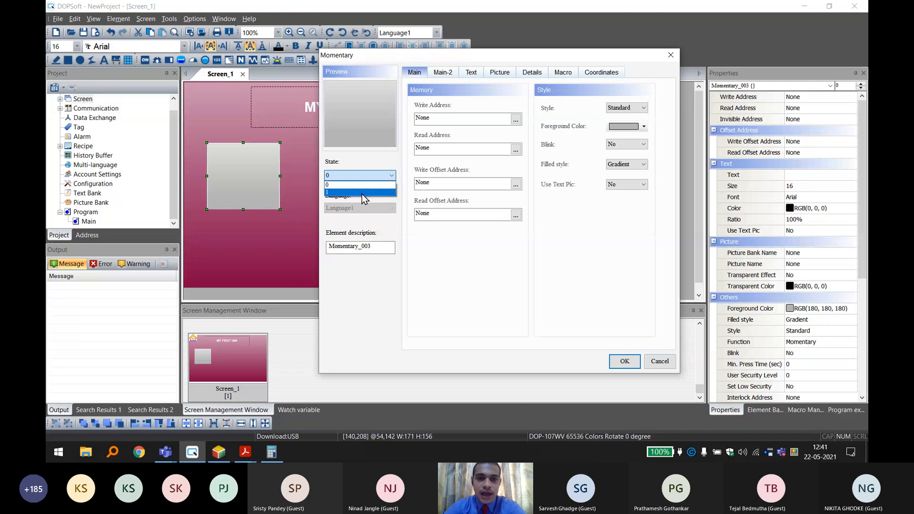
{"action": "left_click", "coordinate": [363, 192]}
{"action": "left_click", "coordinate": [373, 175]}
{"action": "left_click", "coordinate": [366, 185]}
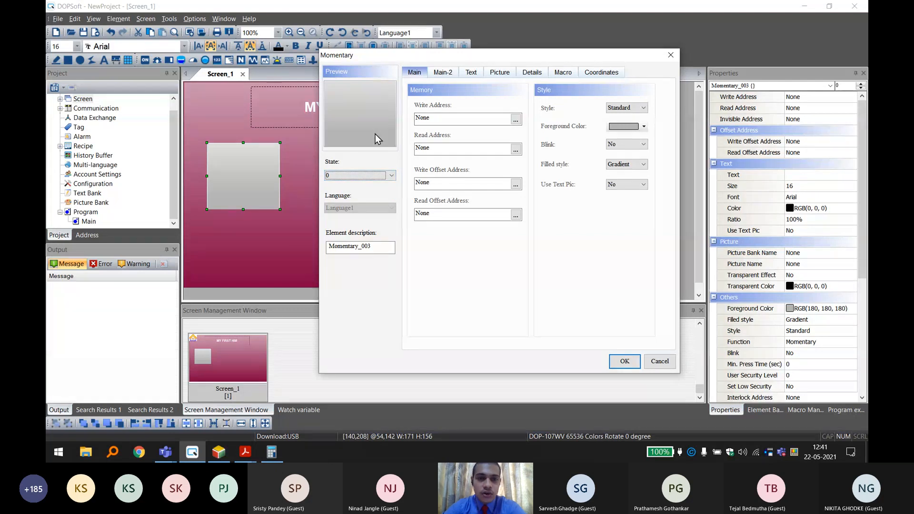
Set the Momentary button's state 0 foreground color to red.
{"action": "left_click", "coordinate": [362, 176]}
{"action": "left_click", "coordinate": [359, 184]}
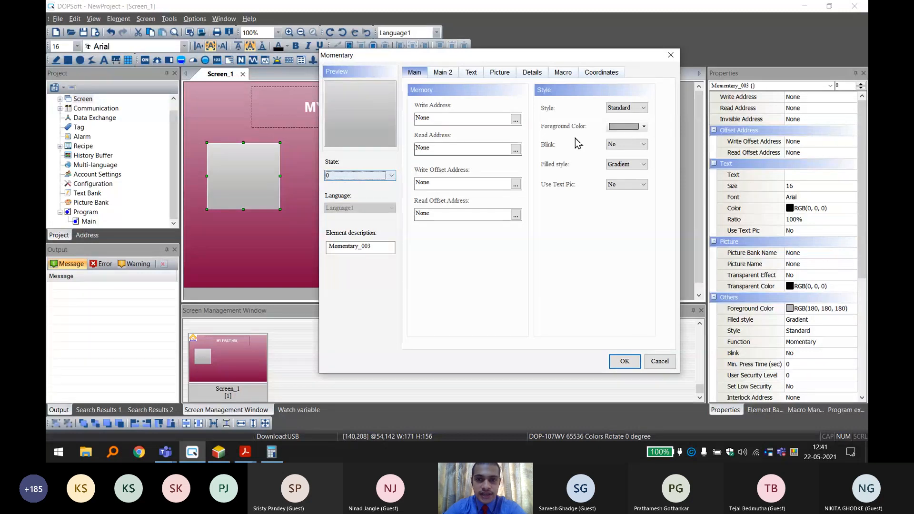
{"action": "left_click", "coordinate": [631, 127]}
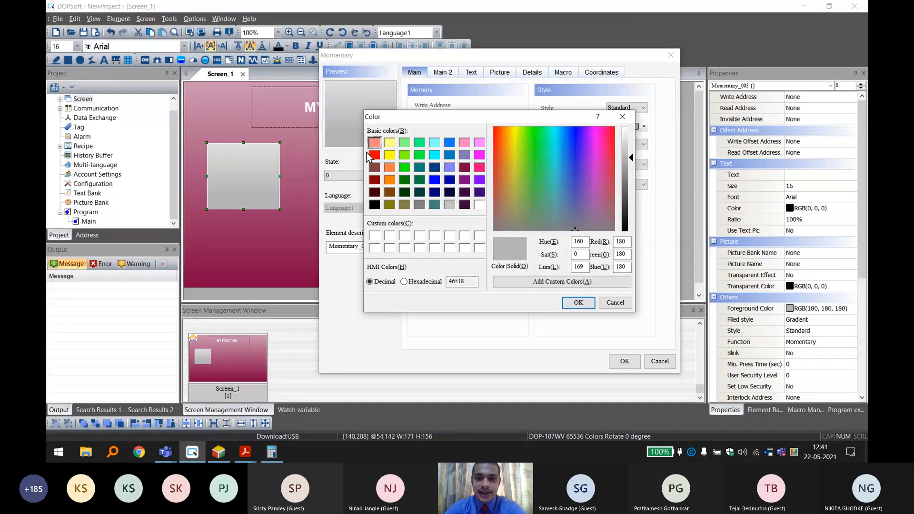
{"action": "left_click", "coordinate": [375, 155]}
{"action": "left_click", "coordinate": [582, 303]}
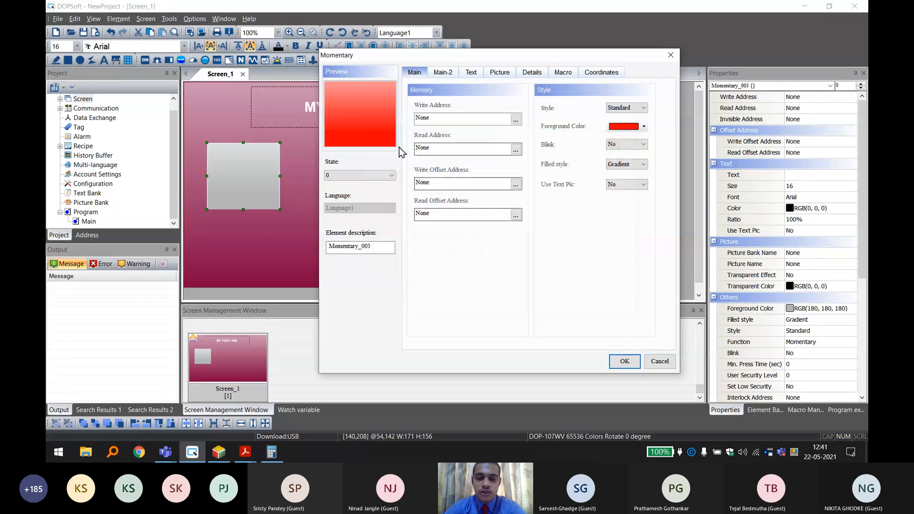
Set the Momentary button's state 1 foreground color to green.
{"action": "left_click", "coordinate": [364, 175]}
{"action": "left_click", "coordinate": [341, 189]}
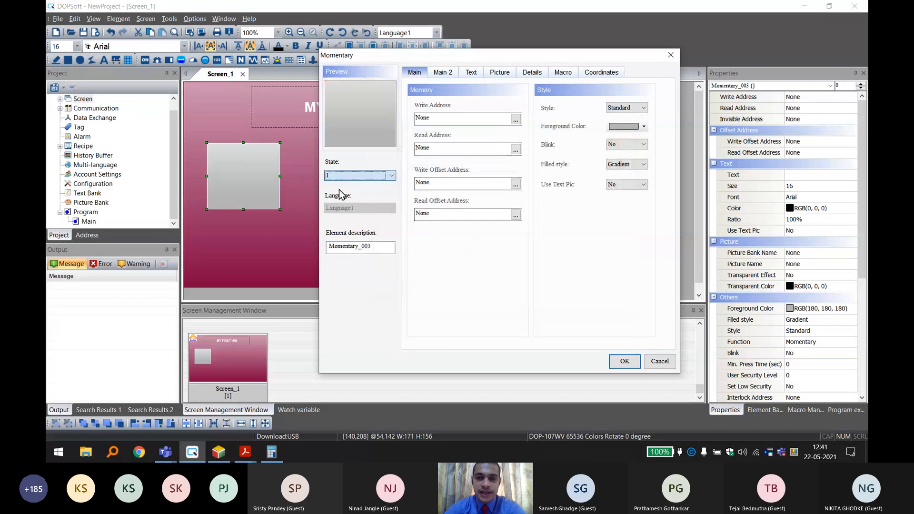
{"action": "left_click", "coordinate": [626, 126]}
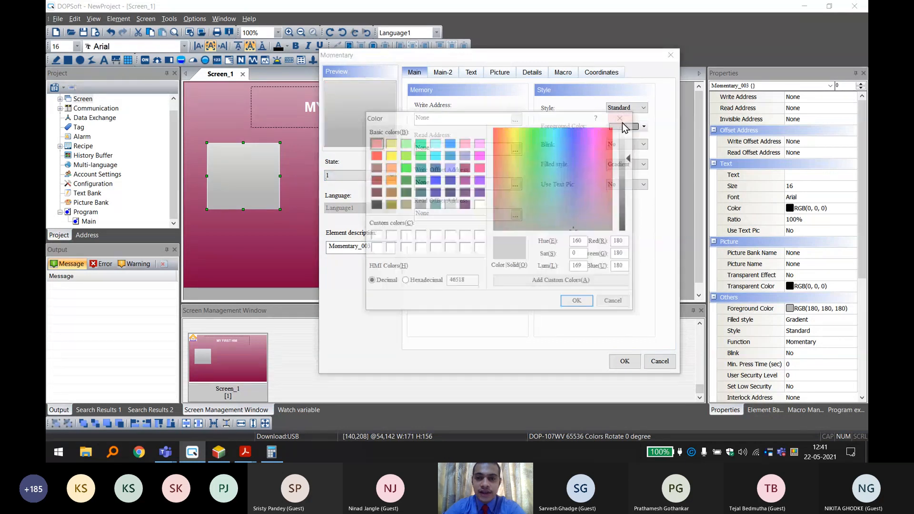
{"action": "left_click", "coordinate": [404, 168]}
{"action": "left_click", "coordinate": [578, 302]}
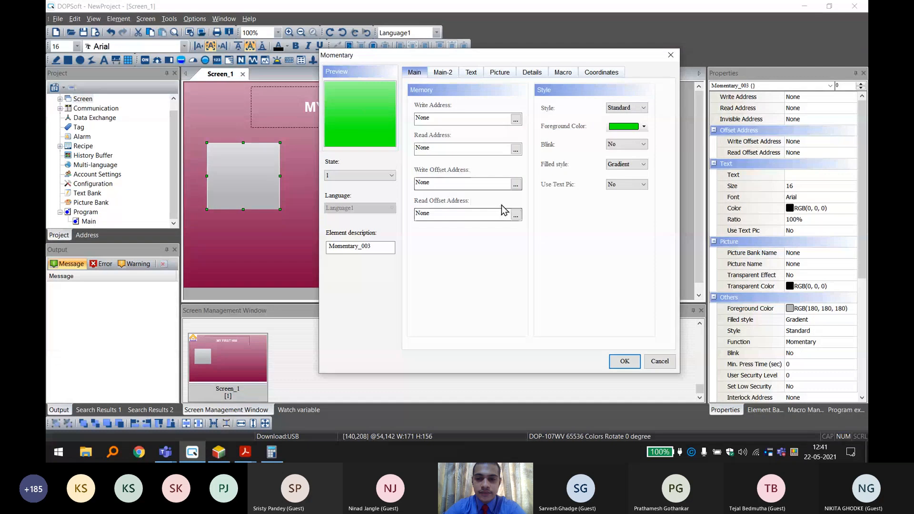
Preview the Momentary button's state 0 and state 1 colors.
{"action": "left_click", "coordinate": [364, 175]}
{"action": "left_click", "coordinate": [370, 186]}
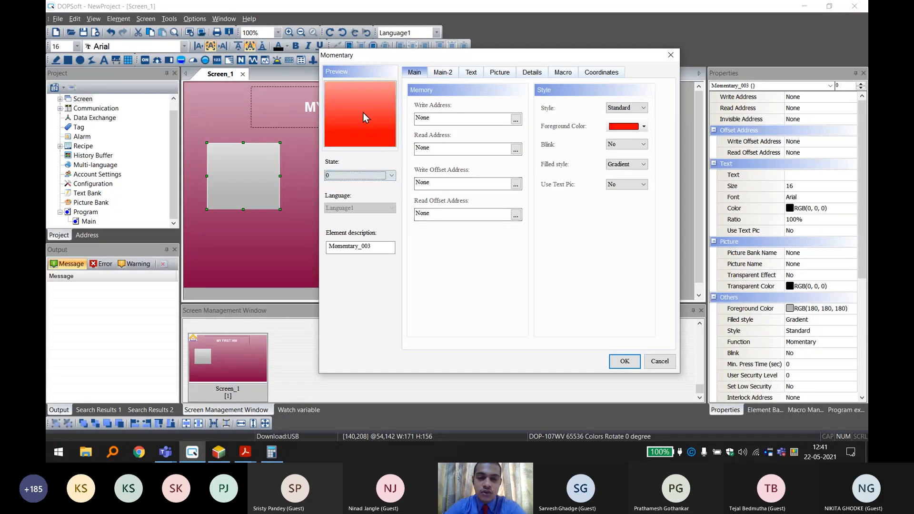
{"action": "scroll", "coordinate": [372, 178], "scroll_direction": "down", "scroll_amount": 1}
{"action": "left_click", "coordinate": [362, 175]}
{"action": "left_click", "coordinate": [354, 186]}
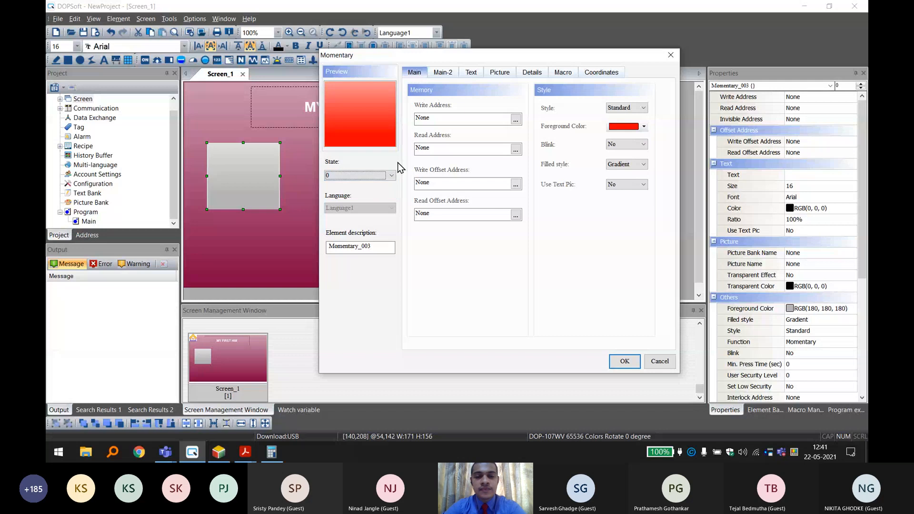
Switch to ISPSoft and delete Networks 2 and 3 from the Prog0 ladder program.
{"action": "left_click", "coordinate": [435, 118]}
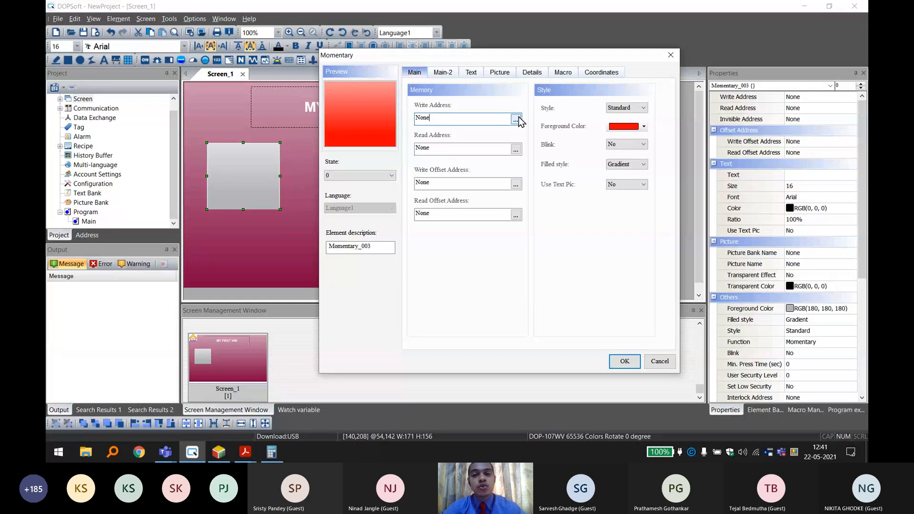
{"action": "left_click", "coordinate": [221, 452]}
{"action": "left_click", "coordinate": [276, 345]}
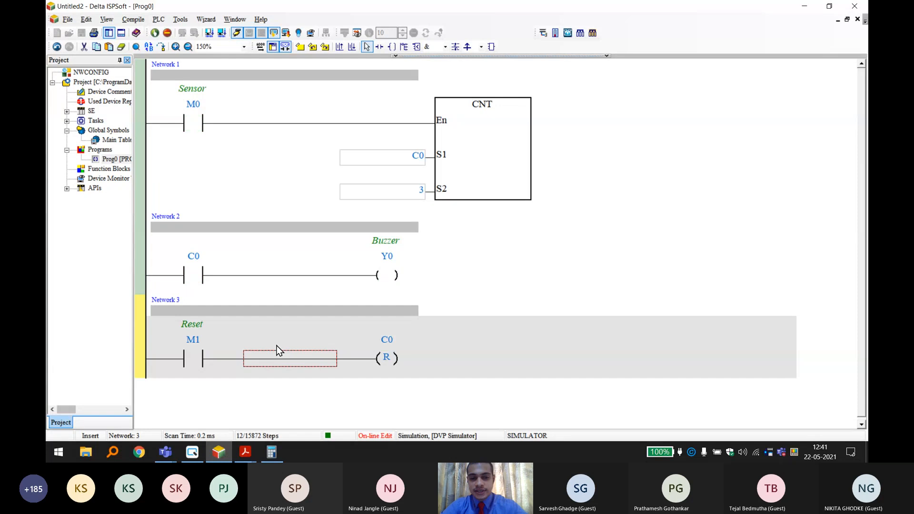
{"action": "scroll", "coordinate": [280, 343], "scroll_direction": "up", "scroll_amount": 3}
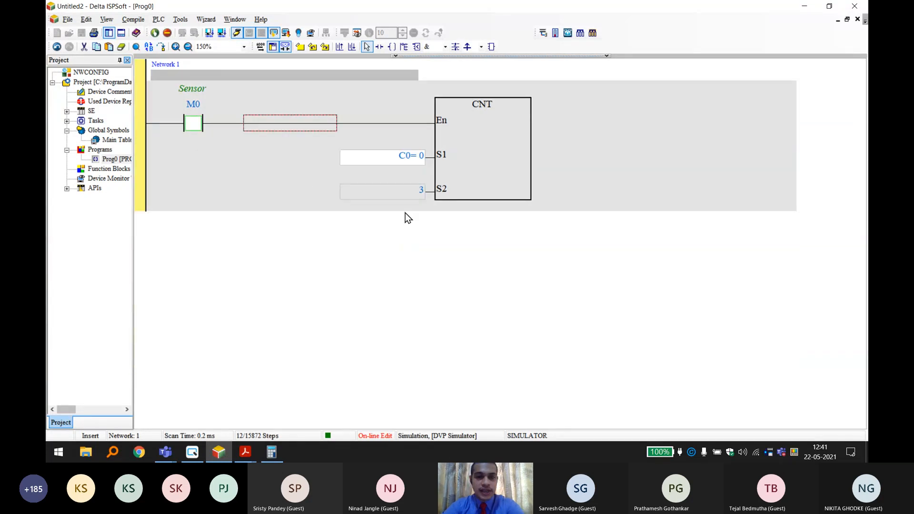
Replace the CNT block in Network 1 with a TMR timer block using T0 and a setting of 100.
{"action": "left_click", "coordinate": [472, 136]}
{"action": "key", "text": "Delete"}
{"action": "double_click", "coordinate": [311, 119]}
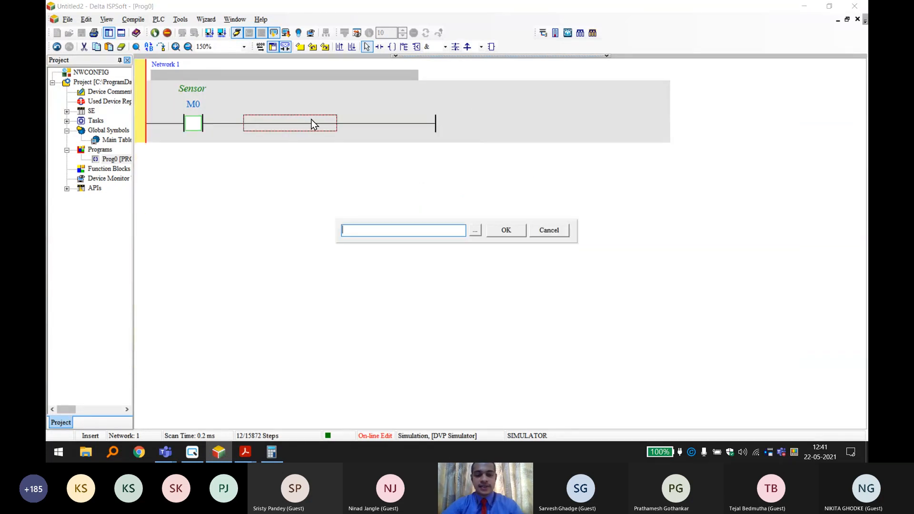
{"action": "type", "text": "tmr t0 100"}
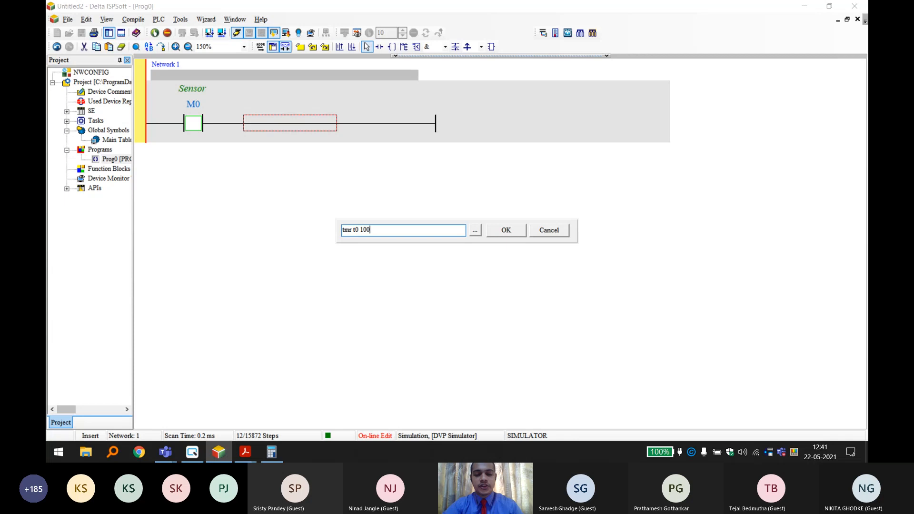
{"action": "key", "text": "Return"}
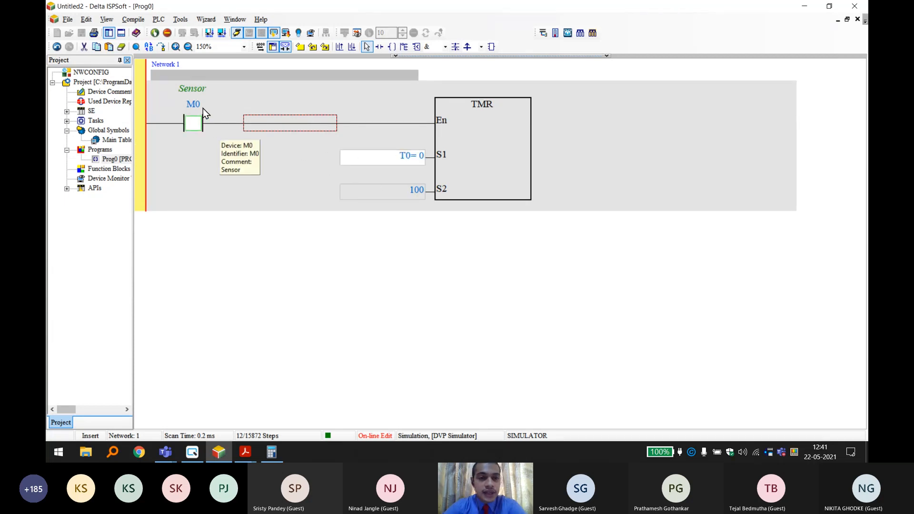
Change the comment of contact M0 in Network 1 to "Start Timer".
{"action": "double_click", "coordinate": [197, 90]}
{"action": "type", "text": "Start Time"}
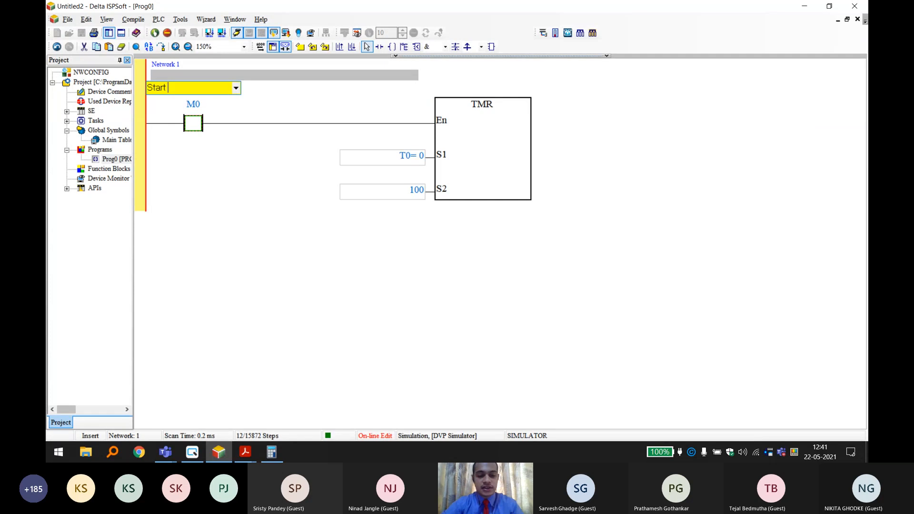
{"action": "left_click", "coordinate": [278, 249]}
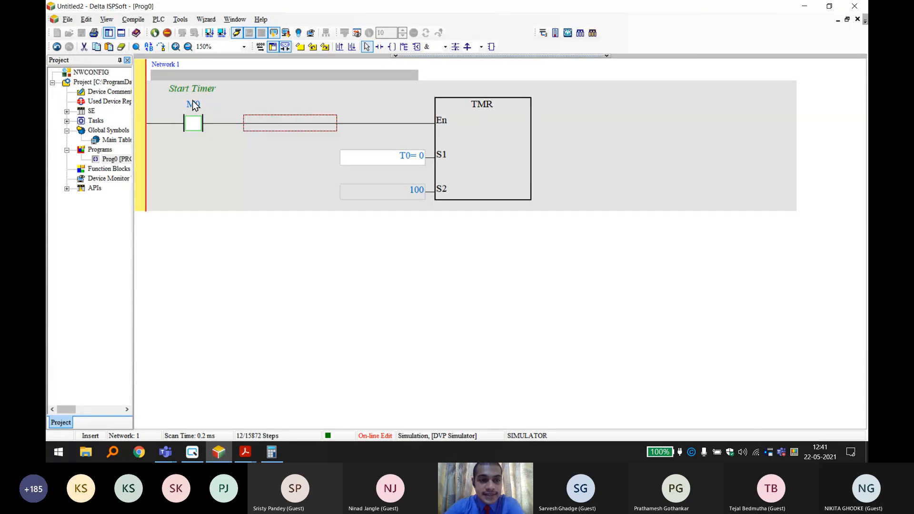
Switch back to DOPSoft and set the Momentary button's write address to device M0 on Link2.
{"action": "left_click", "coordinate": [193, 452]}
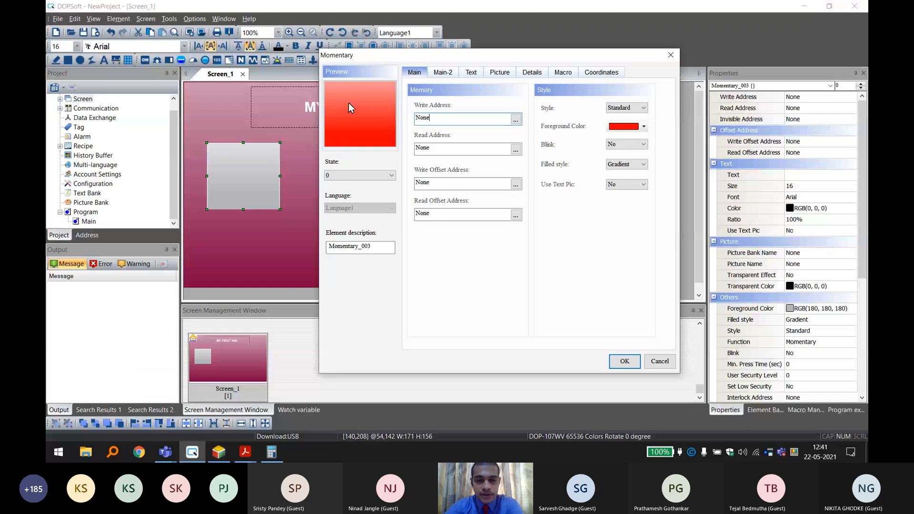
{"action": "left_click", "coordinate": [515, 120]}
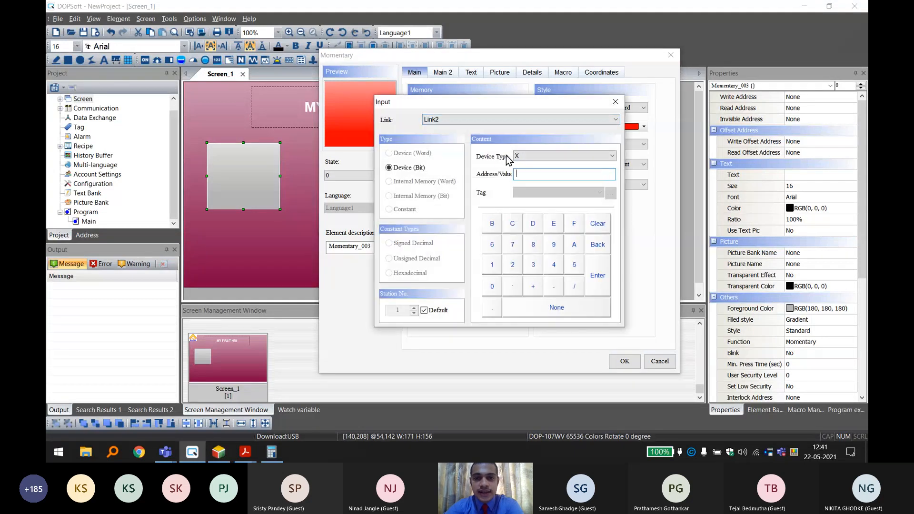
{"action": "left_click", "coordinate": [528, 158]}
{"action": "left_click", "coordinate": [524, 183]}
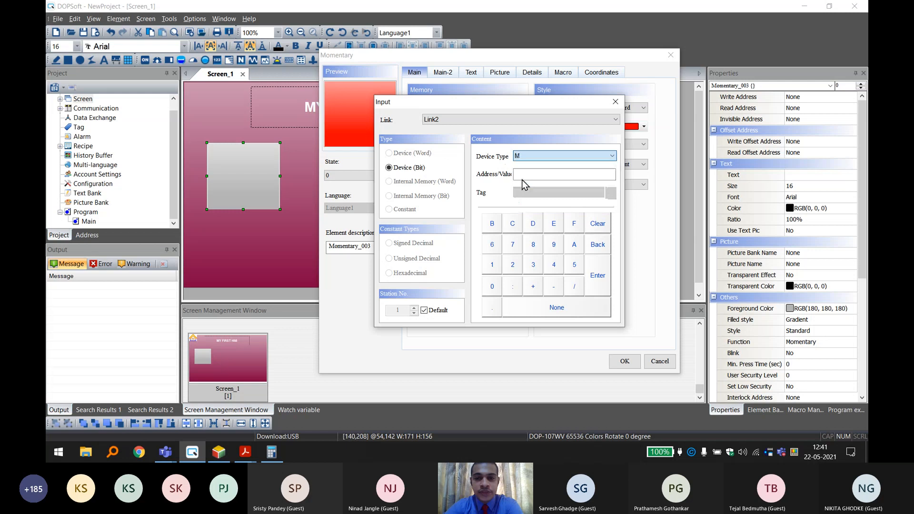
{"action": "left_click", "coordinate": [523, 177]}
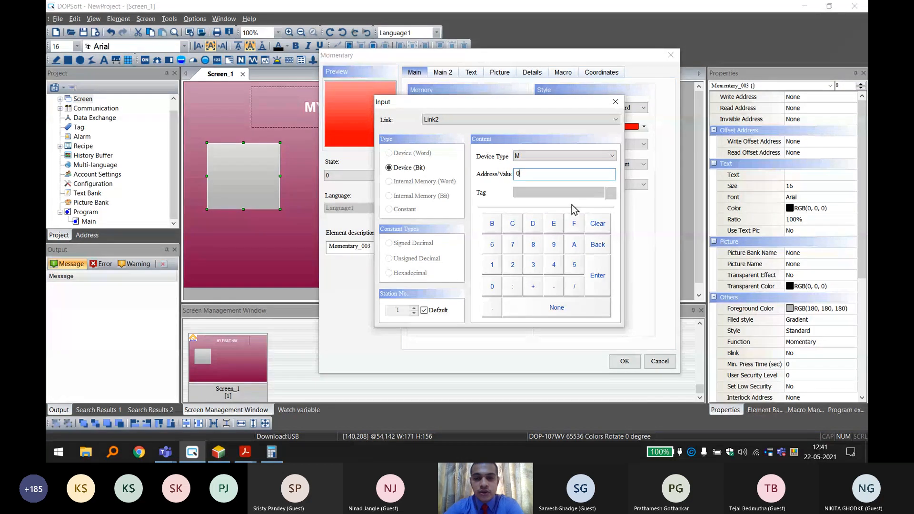
{"action": "left_click", "coordinate": [589, 288]}
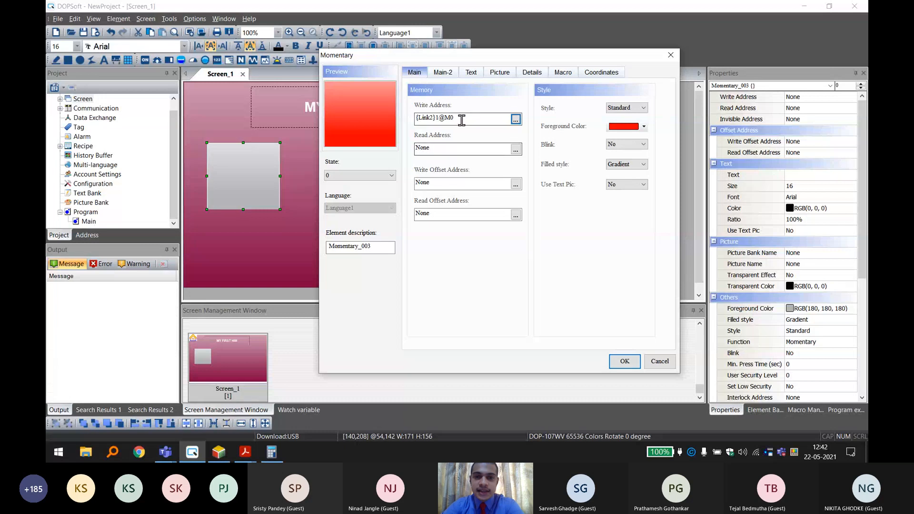
Copy the Momentary button's write address {Link2}1@M0 into its read address.
{"action": "left_click_drag", "start_coordinate": [461, 119], "coordinate": [391, 115]}
{"action": "key", "text": "ctrl+c"}
{"action": "left_click", "coordinate": [477, 149]}
{"action": "key", "text": "ctrl+v"}
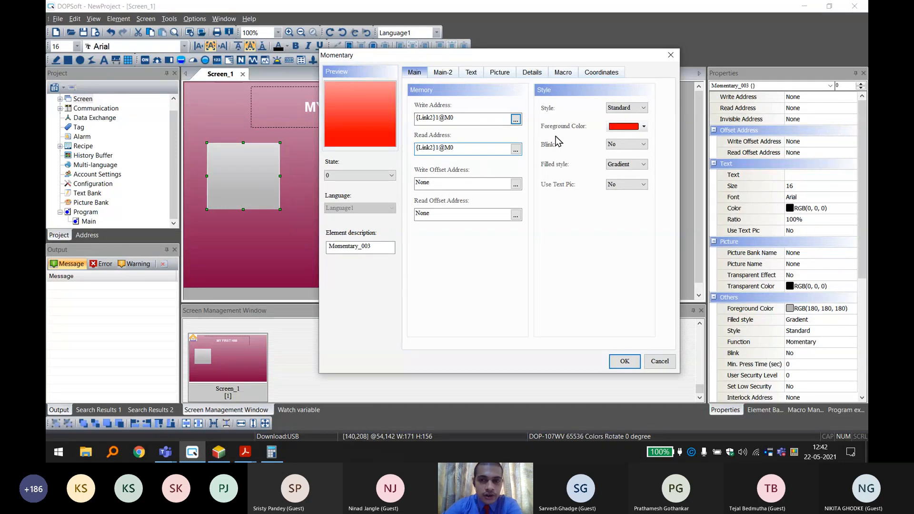
Try the Round style on the Momentary button and return it to Standard.
{"action": "left_click", "coordinate": [644, 108]}
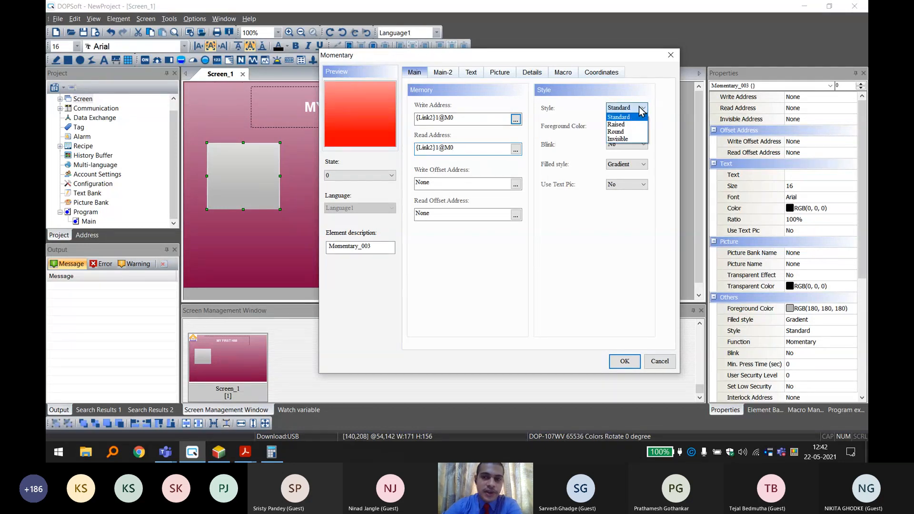
{"action": "left_click", "coordinate": [620, 132]}
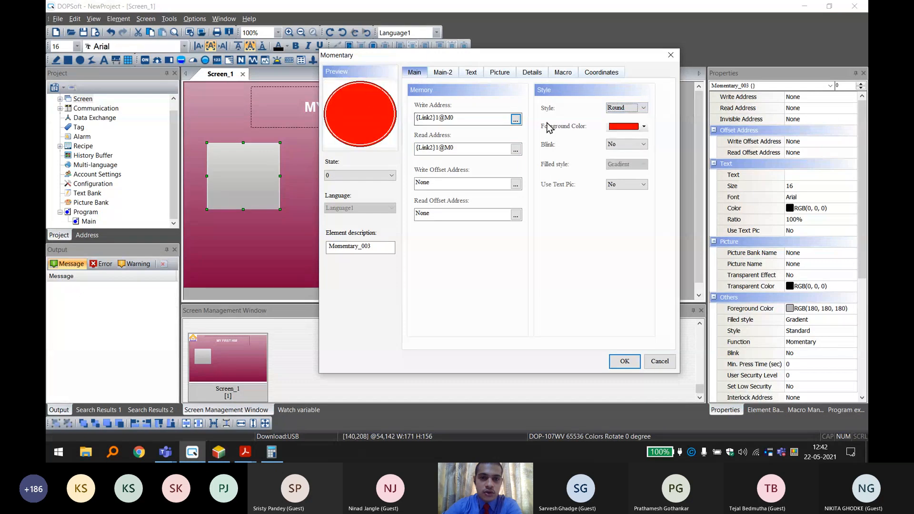
{"action": "left_click", "coordinate": [621, 108]}
{"action": "left_click", "coordinate": [615, 117]}
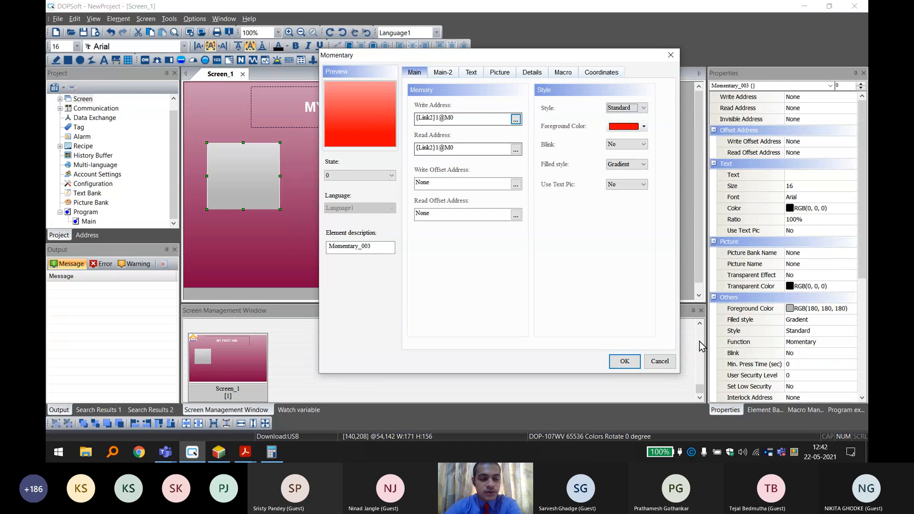
Apply the Momentary button's settings and move the button slightly up and to the right on Screen_1.
{"action": "left_click", "coordinate": [625, 361]}
{"action": "left_click_drag", "start_coordinate": [231, 160], "coordinate": [238, 158]}
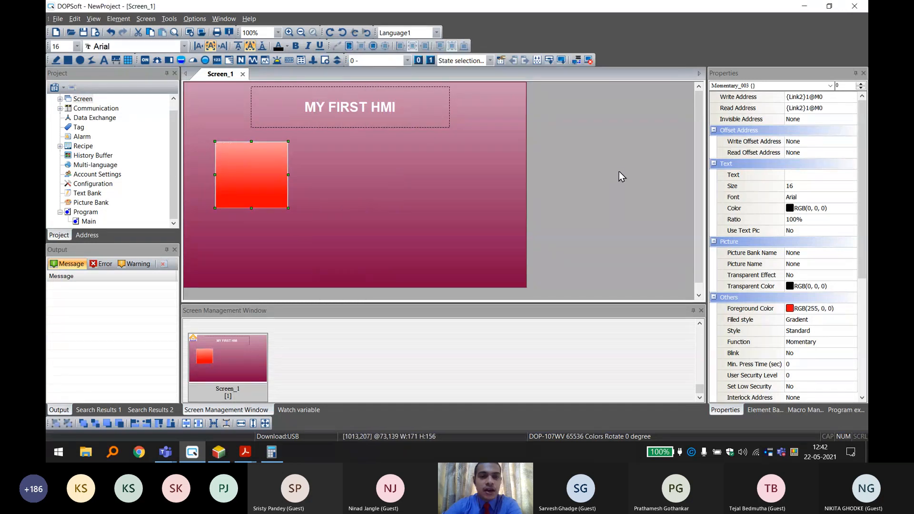
Review the red Momentary button's text and main properties, and close them without changes.
{"action": "double_click", "coordinate": [244, 166]}
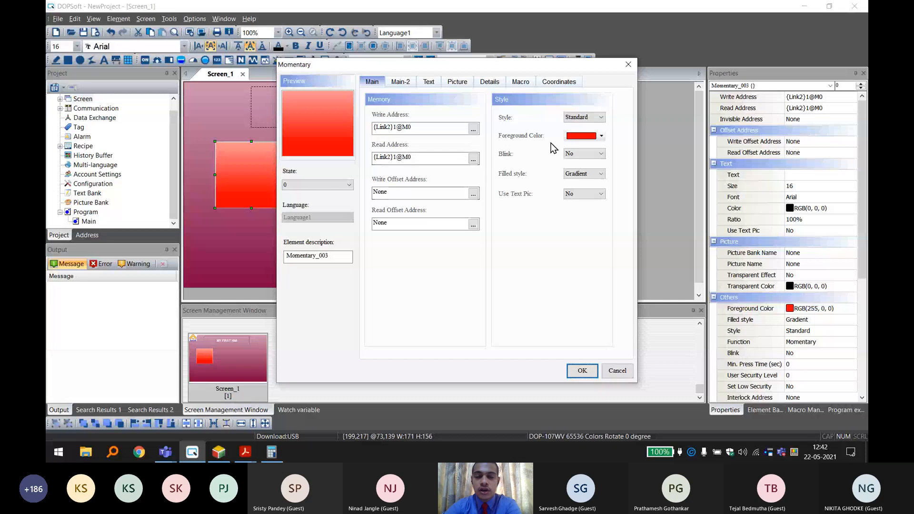
{"action": "left_click", "coordinate": [431, 83]}
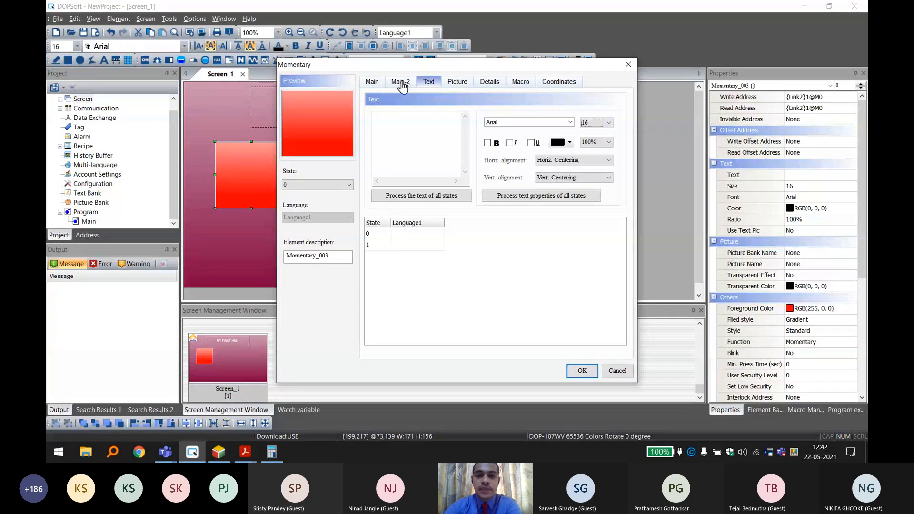
{"action": "left_click", "coordinate": [372, 82]}
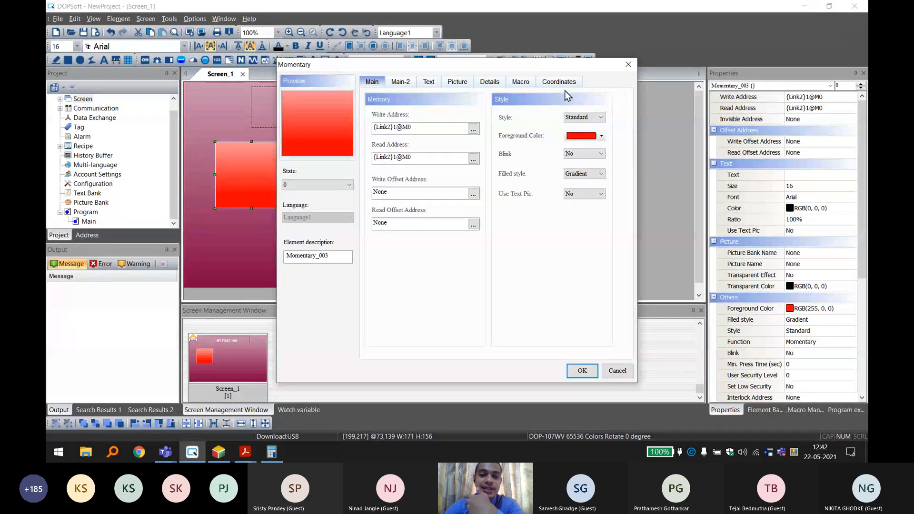
{"action": "left_click", "coordinate": [628, 64]}
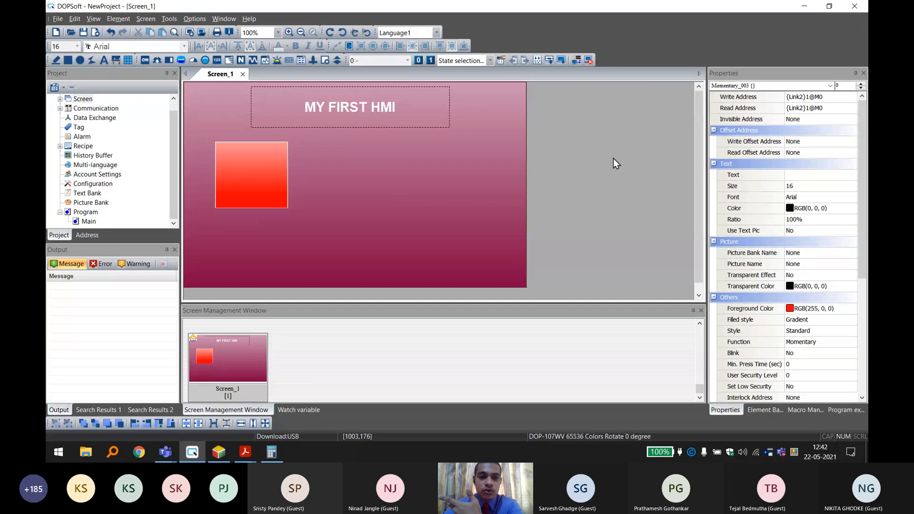
Shrink the red Momentary button to about 137 by 136 pixels and place it at about 40,128 on Screen_1.
{"action": "left_click", "coordinate": [613, 158]}
{"action": "left_click", "coordinate": [264, 188]}
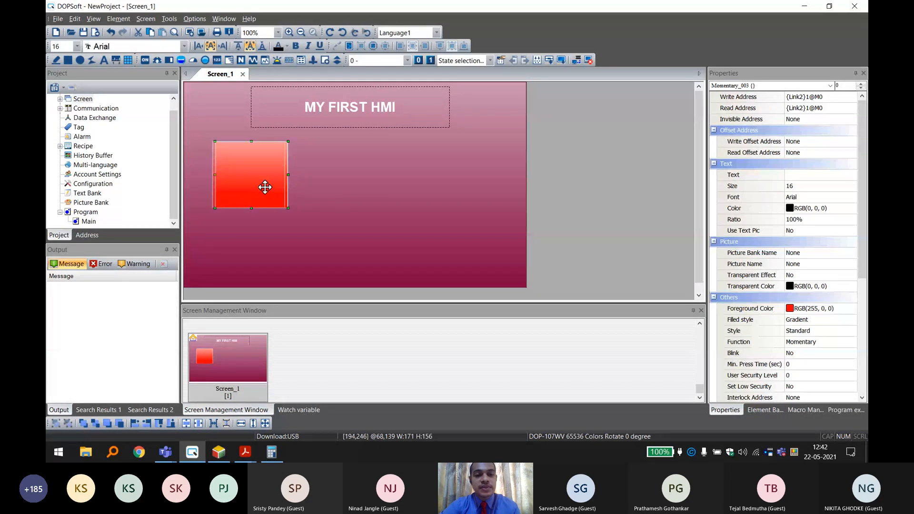
{"action": "left_click_drag", "start_coordinate": [265, 187], "coordinate": [252, 179]}
{"action": "left_click_drag", "start_coordinate": [275, 200], "coordinate": [245, 177]}
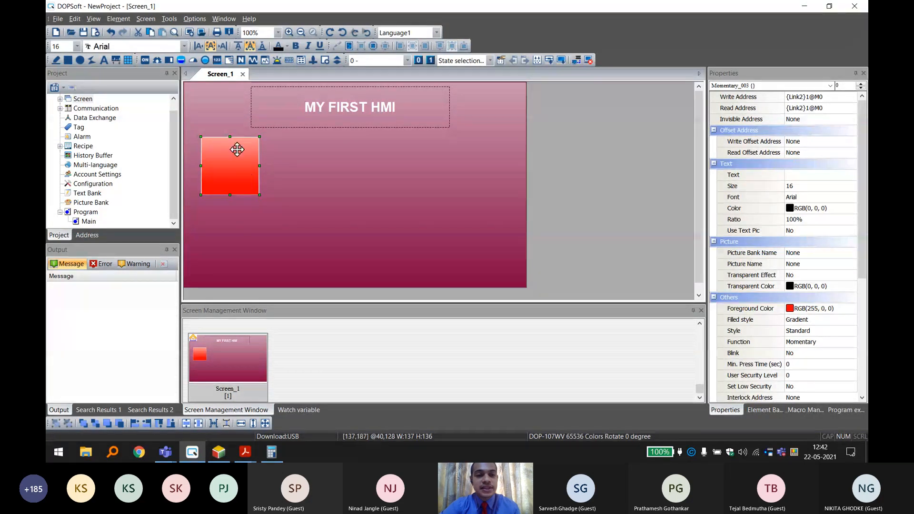
{"action": "left_click", "coordinate": [146, 61]}
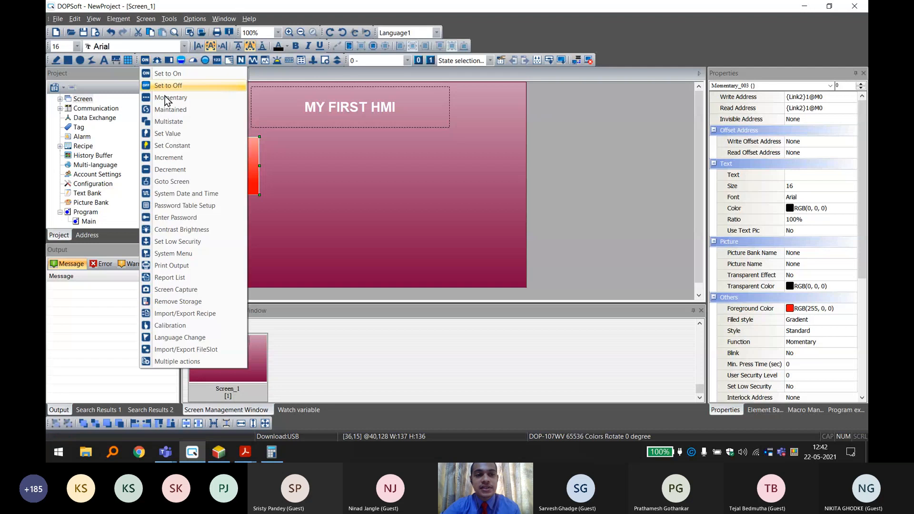
{"action": "left_click", "coordinate": [260, 163]}
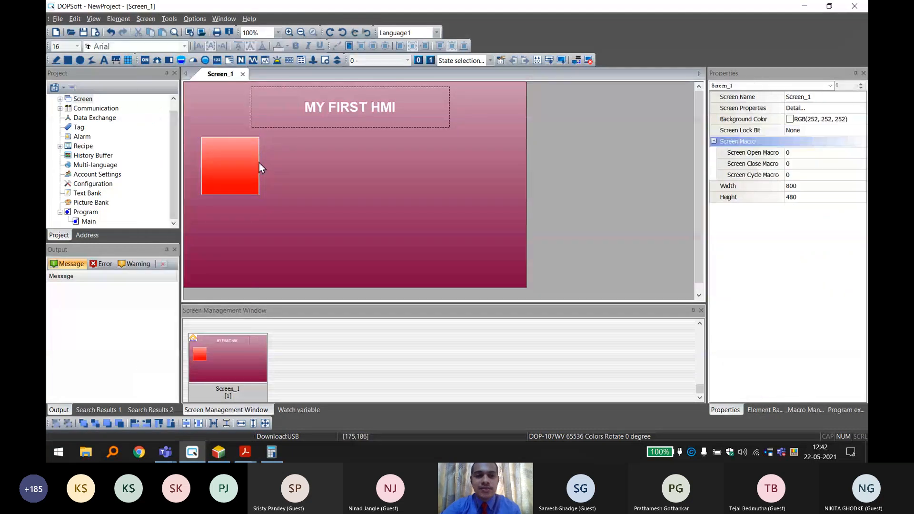
{"action": "left_click", "coordinate": [259, 163]}
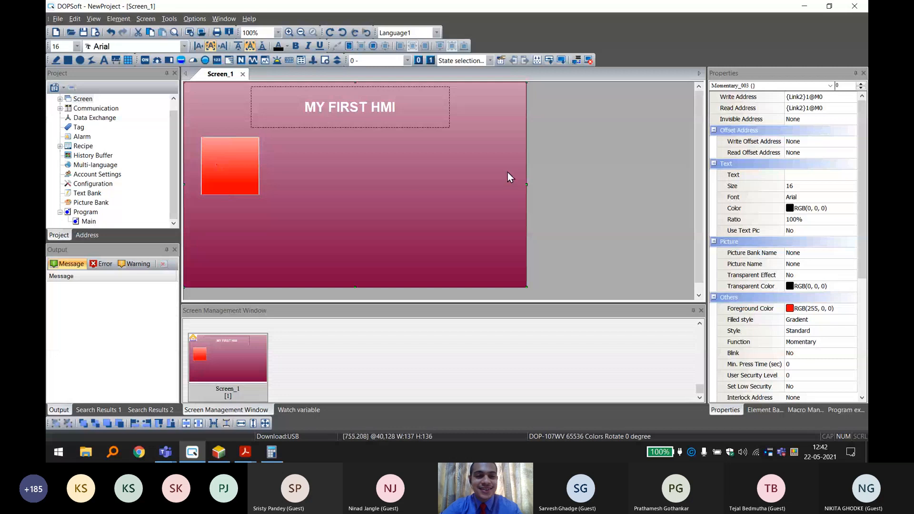
Duplicate the red Momentary button and place the copy directly below the original at about 40,277 on Screen_1.
{"action": "left_click", "coordinate": [240, 157]}
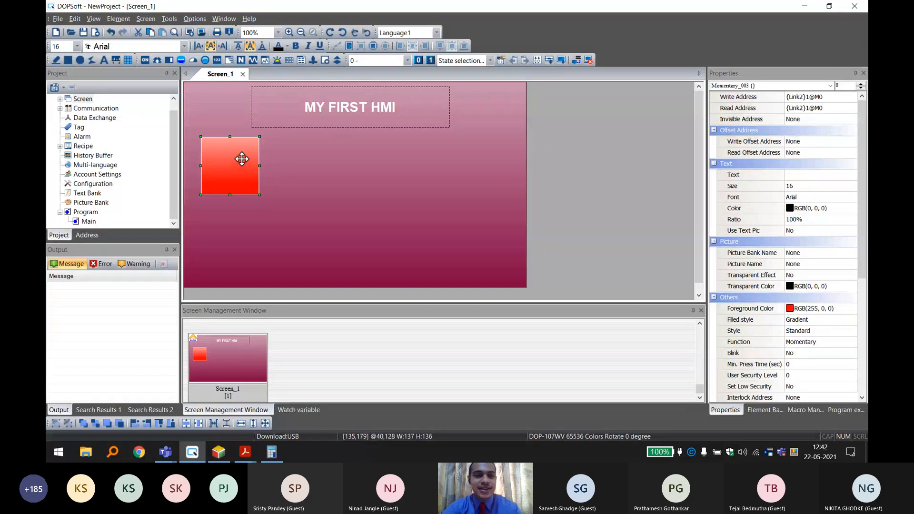
{"action": "left_click", "coordinate": [535, 173]}
{"action": "left_click", "coordinate": [255, 163]}
{"action": "key", "text": "ctrl+c"}
{"action": "key", "text": "ctrl+v"}
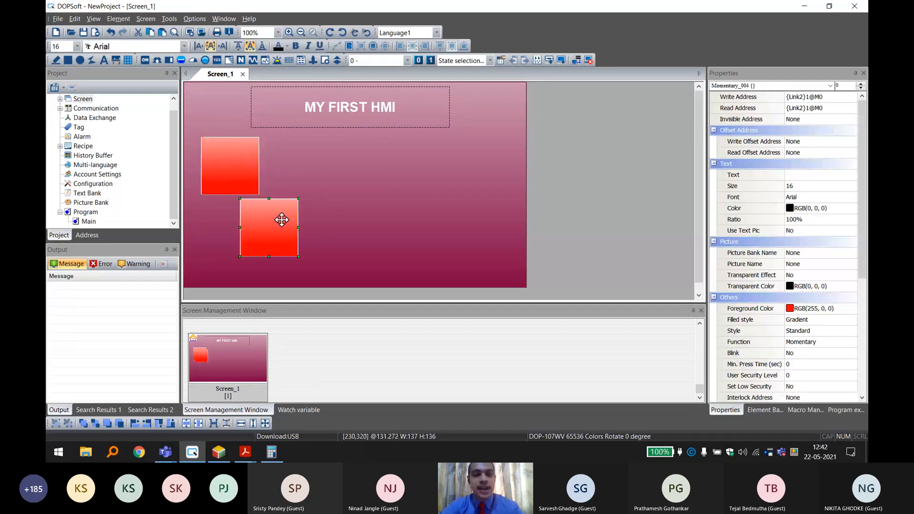
{"action": "left_click_drag", "start_coordinate": [279, 217], "coordinate": [245, 221]}
{"action": "left_click", "coordinate": [233, 169]}
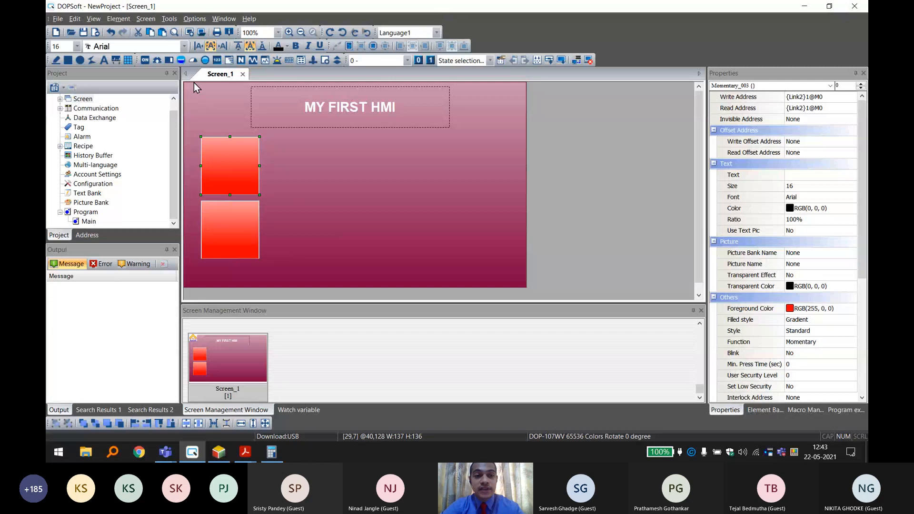
{"action": "left_click", "coordinate": [147, 61]}
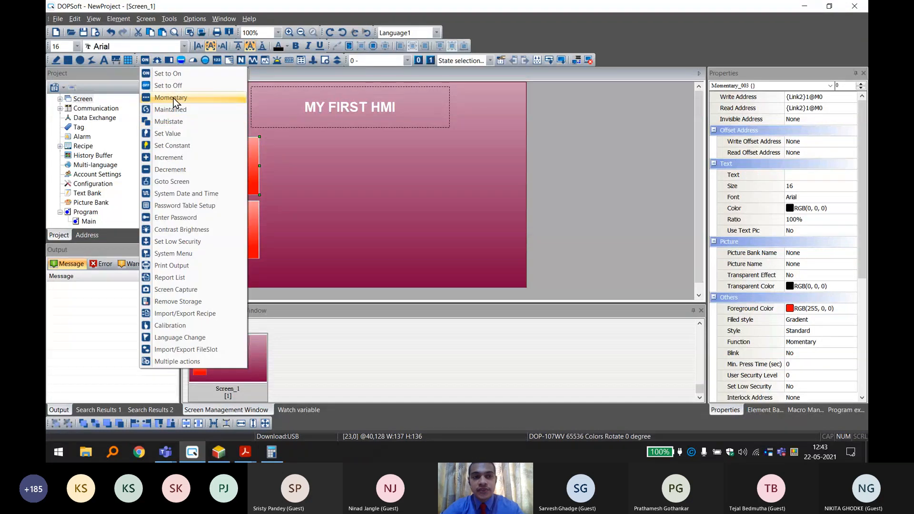
{"action": "left_click", "coordinate": [570, 140]}
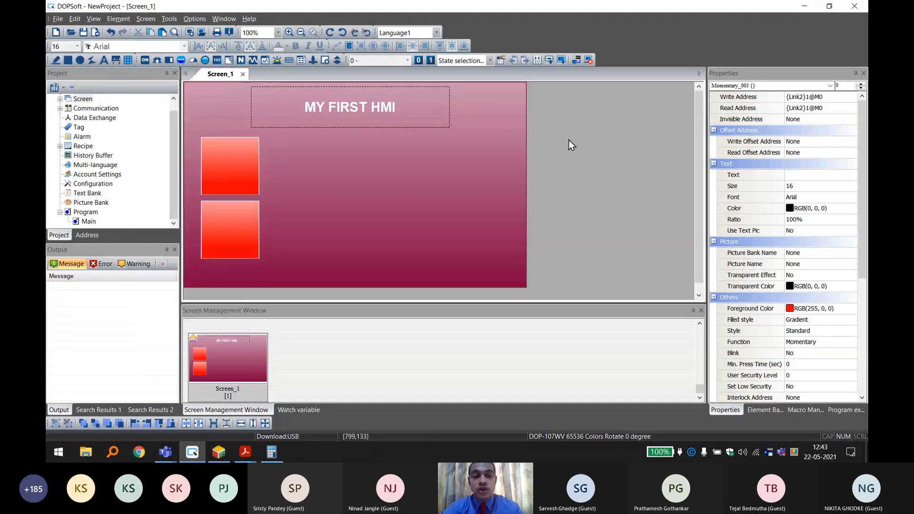
Change the function of the lower red button to Maintained, keeping its M0 addresses.
{"action": "left_click", "coordinate": [221, 236]}
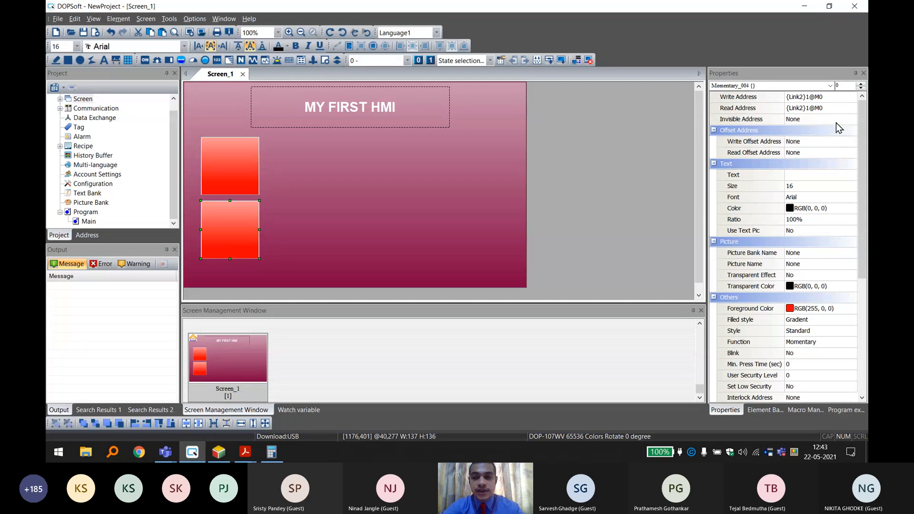
{"action": "scroll", "coordinate": [844, 268], "scroll_direction": "down", "scroll_amount": 3}
{"action": "scroll", "coordinate": [843, 285], "scroll_direction": "down", "scroll_amount": 3}
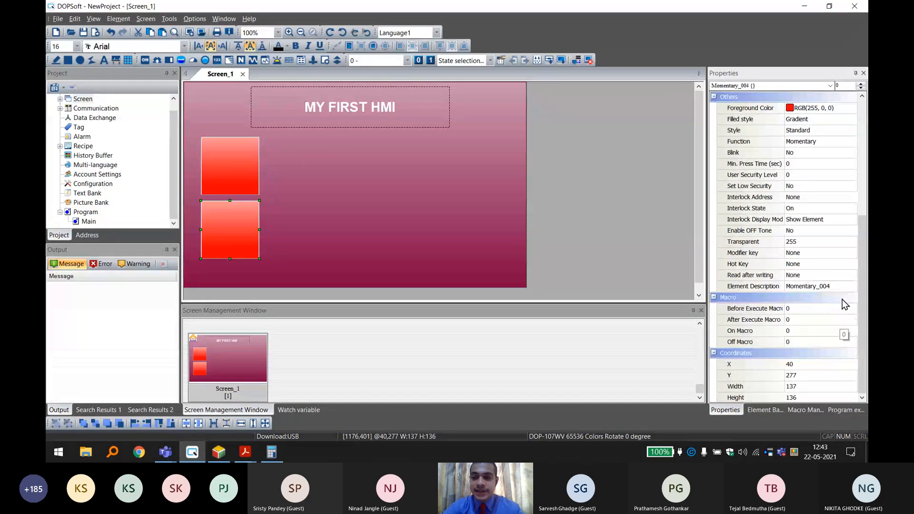
{"action": "scroll", "coordinate": [845, 303], "scroll_direction": "up", "scroll_amount": 1}
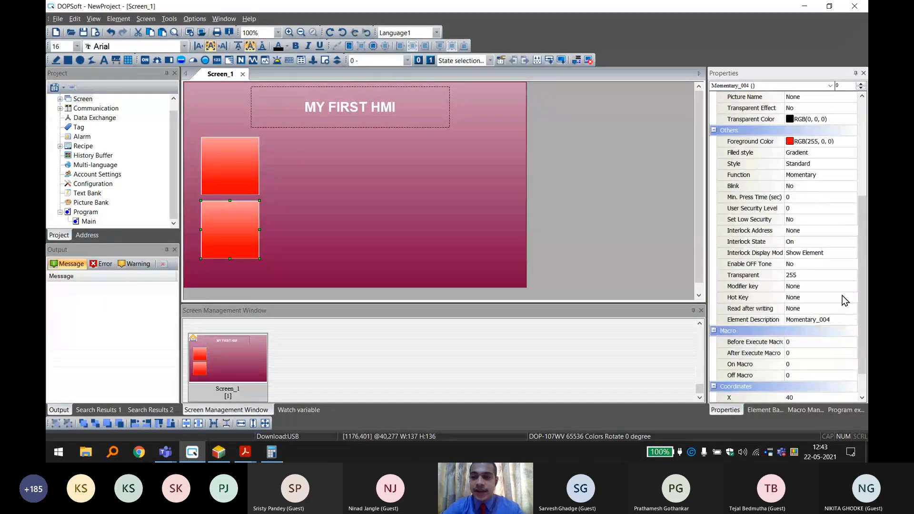
{"action": "left_click", "coordinate": [800, 175]}
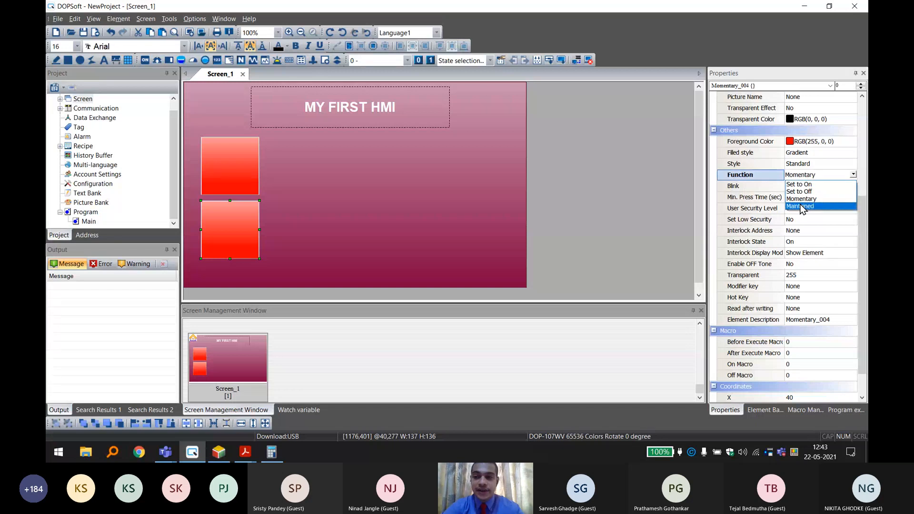
{"action": "left_click", "coordinate": [801, 207]}
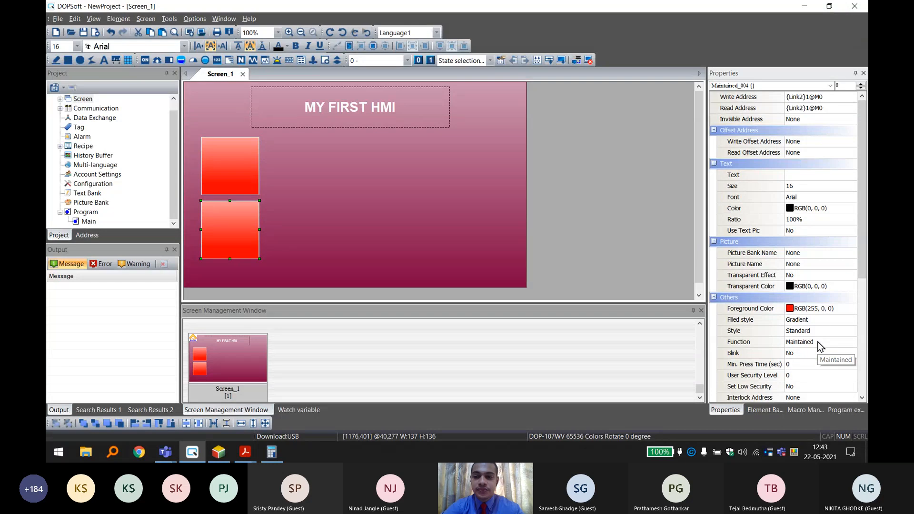
{"action": "left_click", "coordinate": [601, 158]}
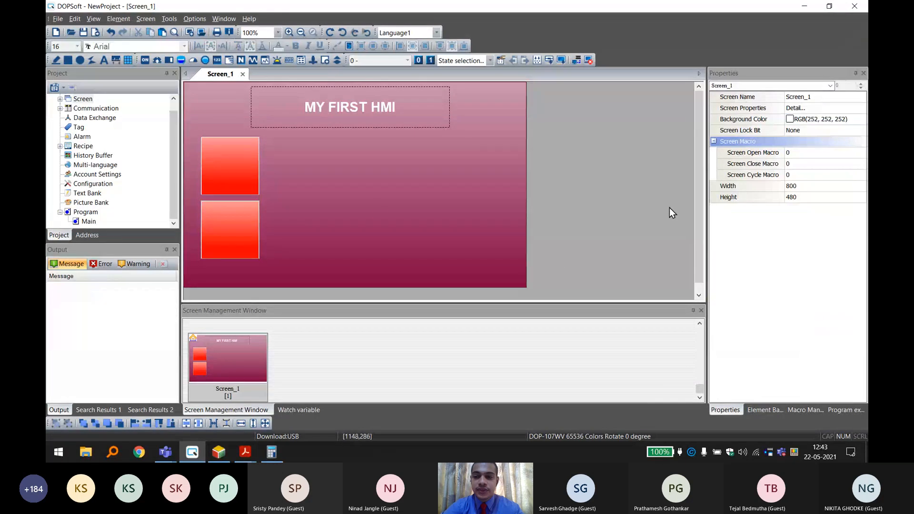
{"action": "left_click", "coordinate": [205, 227]}
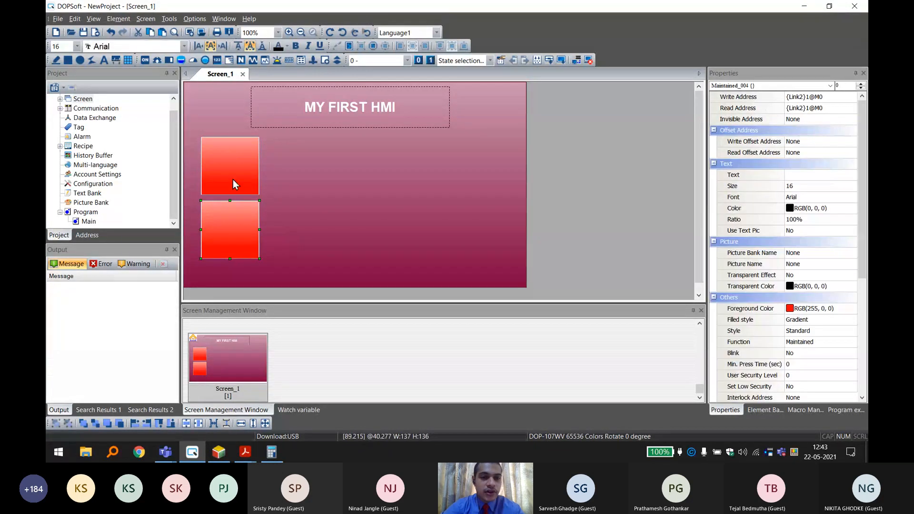
{"action": "left_click", "coordinate": [598, 181]}
{"action": "left_click", "coordinate": [651, 186]}
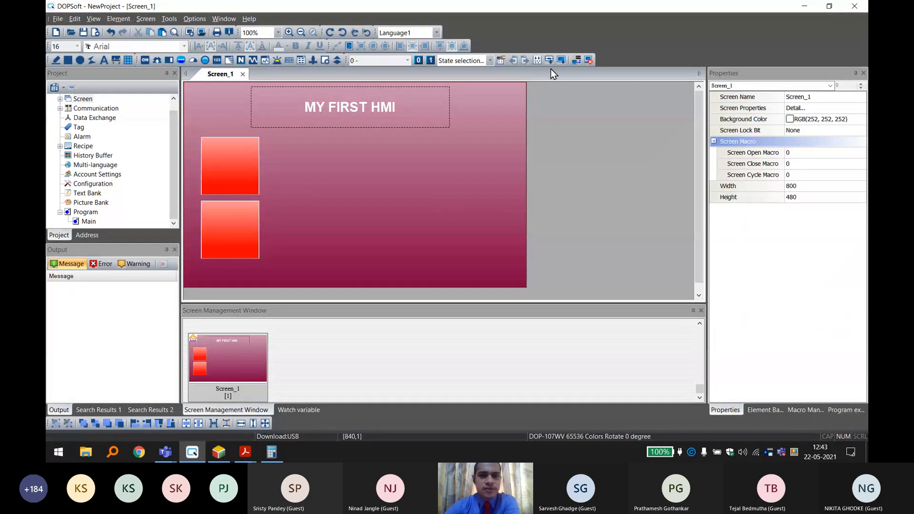
Start the HMI project's off-line simulation and move its emulator window slightly aside.
{"action": "left_click", "coordinate": [590, 61]}
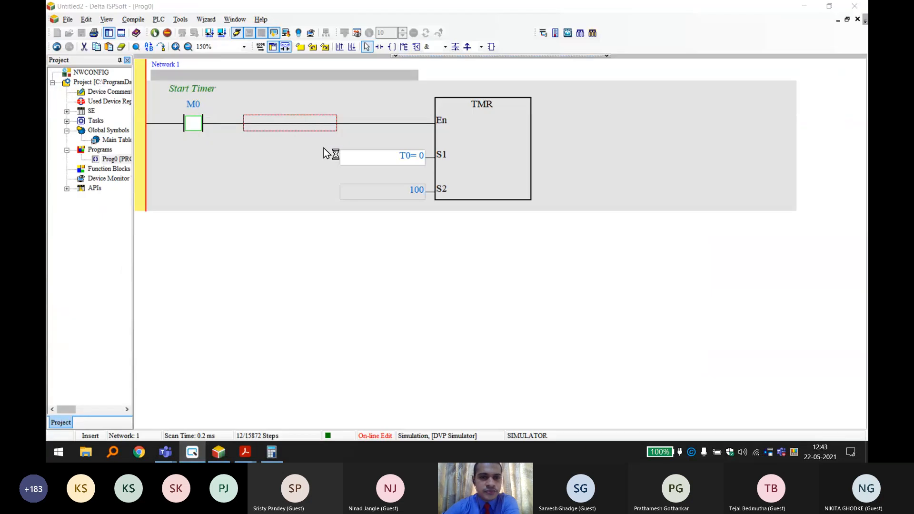
{"action": "left_click_drag", "start_coordinate": [360, 111], "coordinate": [487, 121]}
In ISPSoft, run the on-line edit command for the timer program, accept its prompts, and set the ladder zoom to 125%.
{"action": "left_click", "coordinate": [287, 34]}
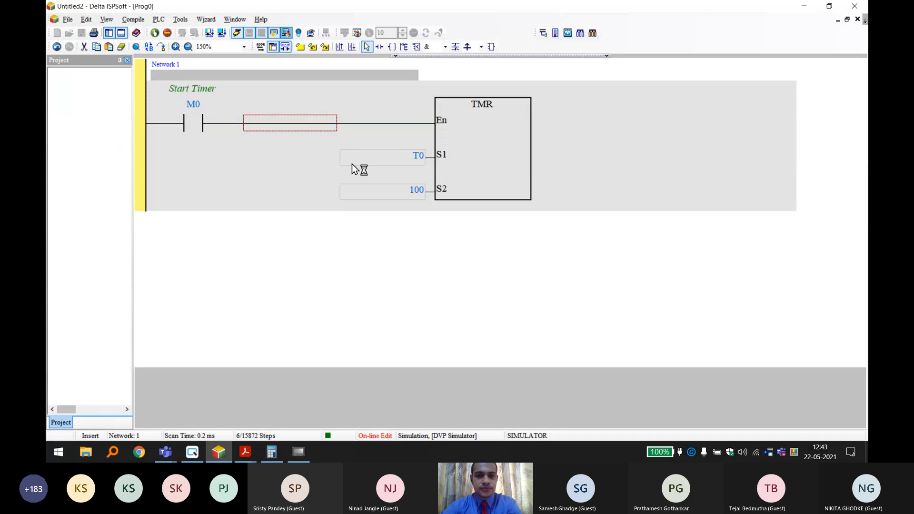
{"action": "key", "text": "Return"}
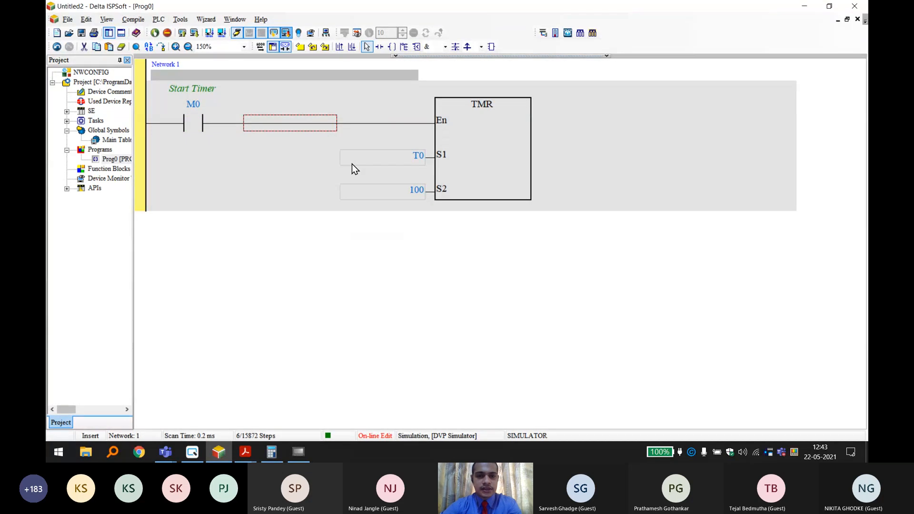
{"action": "key", "text": "Return"}
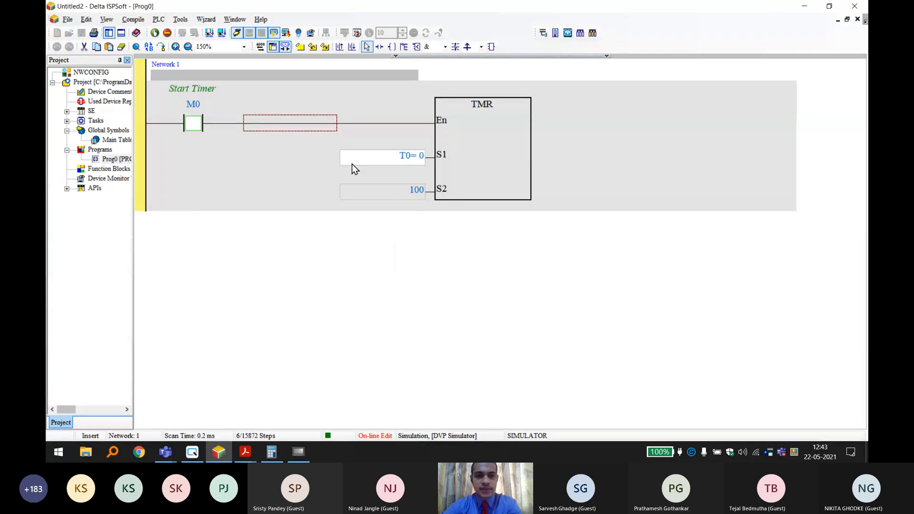
{"action": "key", "text": "Return"}
{"action": "left_click", "coordinate": [226, 47]}
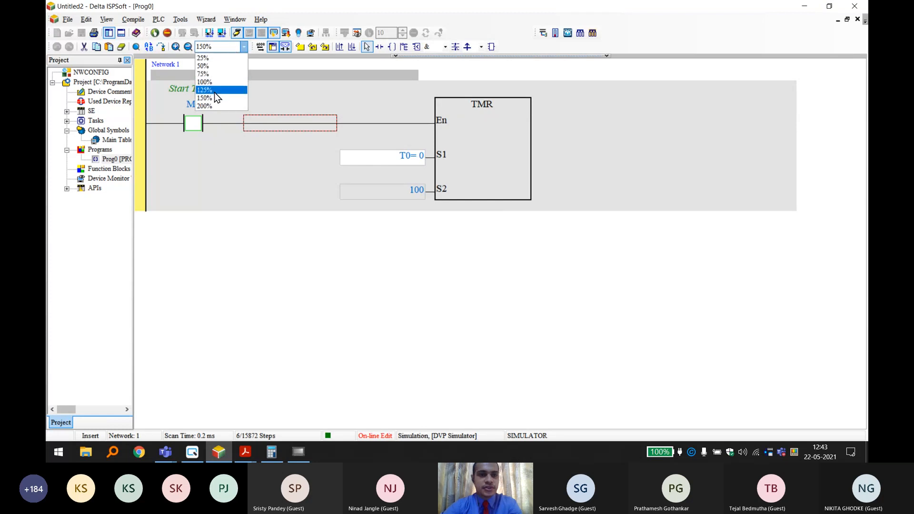
{"action": "left_click", "coordinate": [215, 92]}
Arrange the windows so that the DOP-107WV emulator sits over ISPSoft, beside the TMR block with the ladder in view.
{"action": "left_click", "coordinate": [299, 452]}
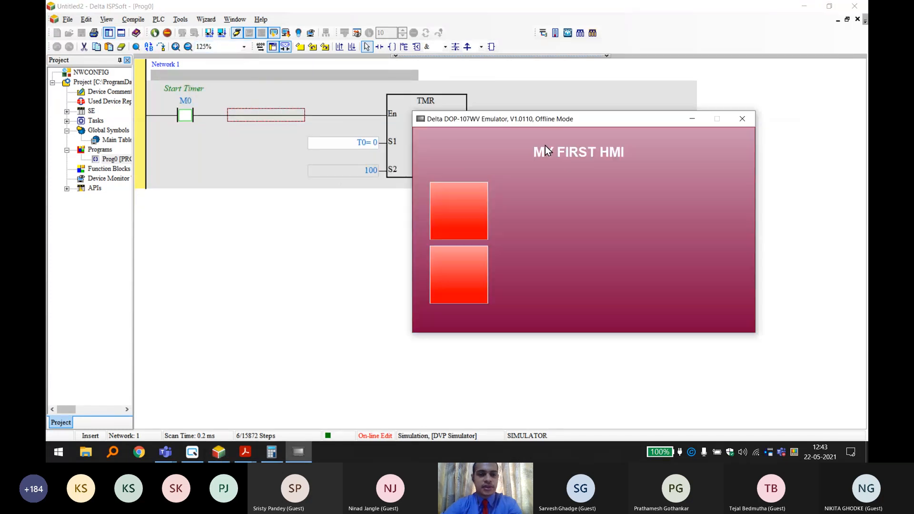
{"action": "left_click", "coordinate": [530, 111]}
{"action": "mouse_move", "coordinate": [192, 452]}
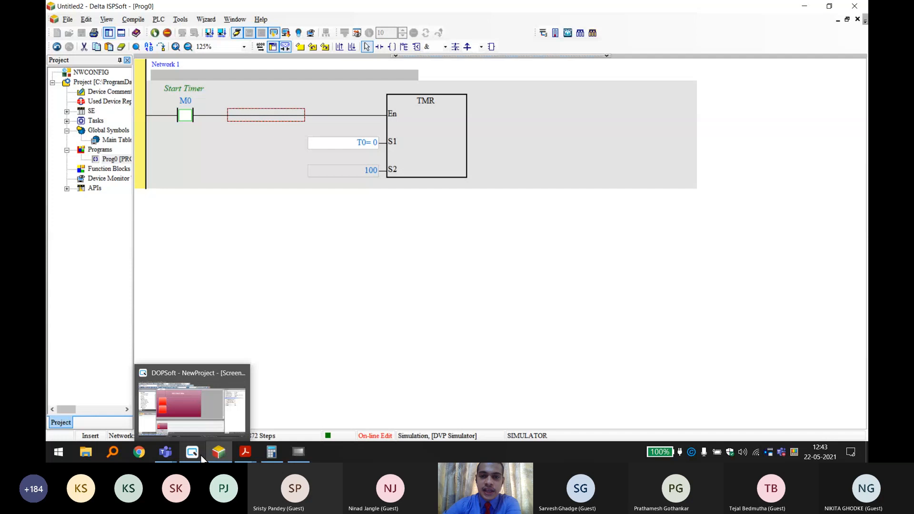
{"action": "left_click", "coordinate": [184, 420]}
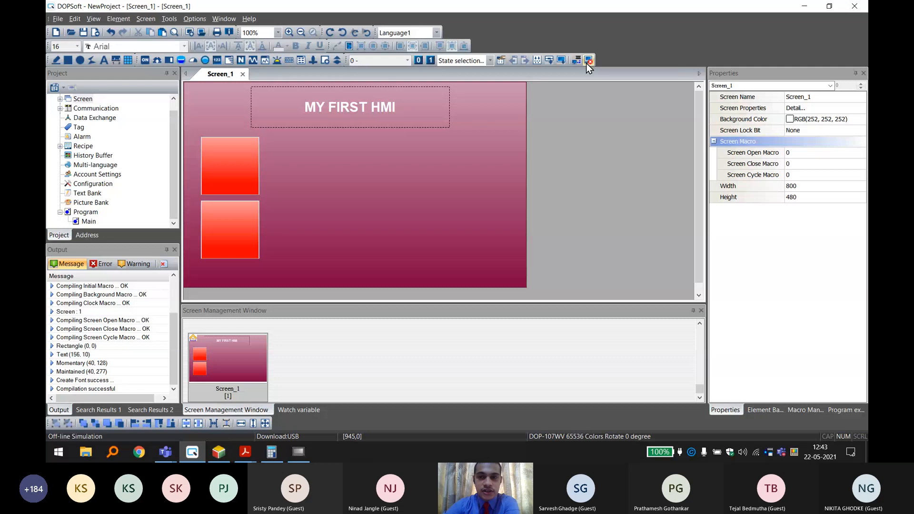
{"action": "left_click", "coordinate": [587, 63]}
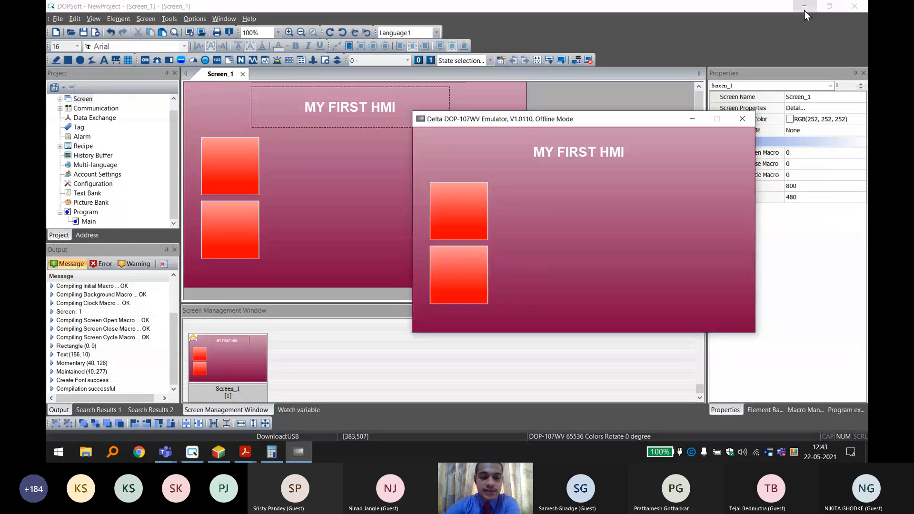
{"action": "left_click", "coordinate": [804, 8]}
{"action": "left_click", "coordinate": [806, 4]}
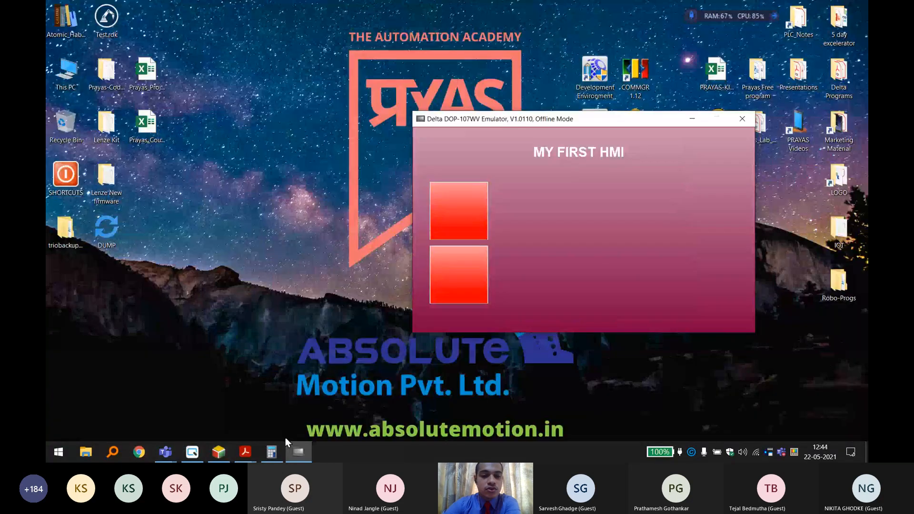
{"action": "left_click", "coordinate": [202, 413]}
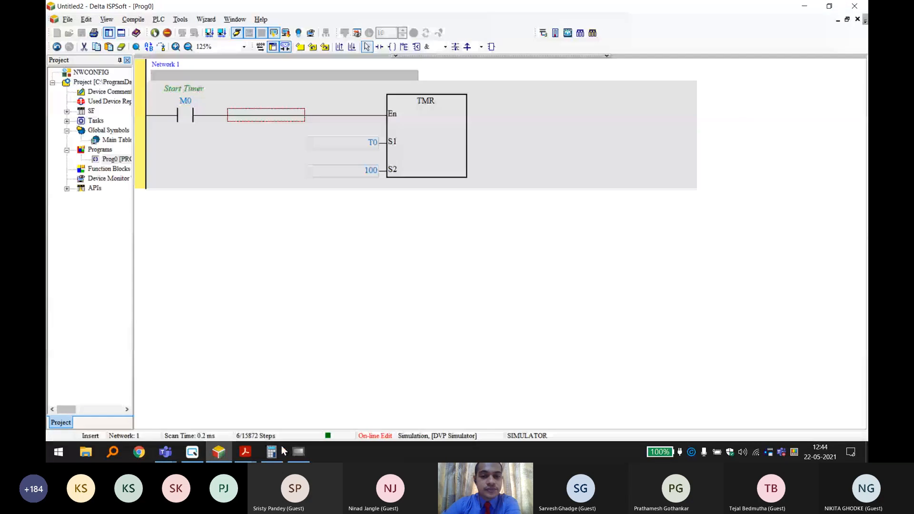
{"action": "left_click", "coordinate": [300, 451]}
{"action": "left_click_drag", "start_coordinate": [497, 126], "coordinate": [590, 86]}
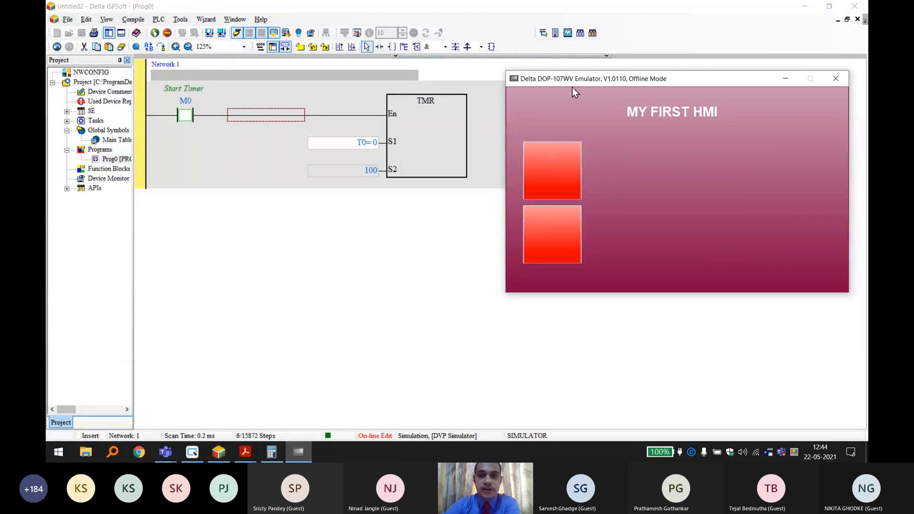
Test the upper Momentary button and the lower Maintained button in the emulator while monitoring M0 and timer T0 in the ladder.
{"action": "left_click", "coordinate": [551, 162]}
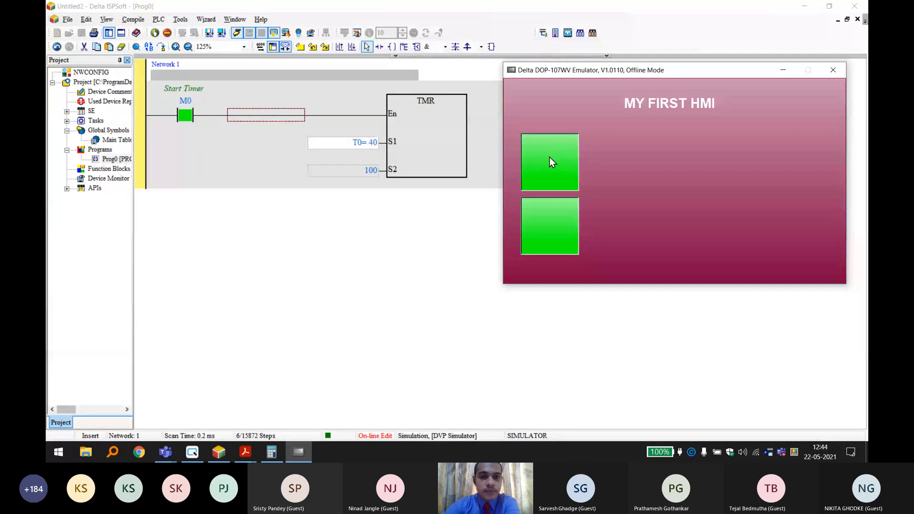
{"action": "left_click", "coordinate": [550, 158]}
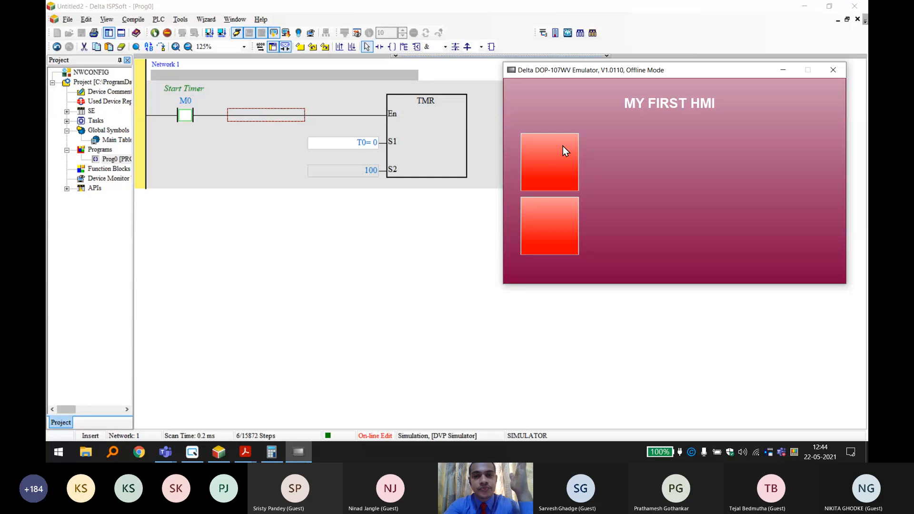
{"action": "left_click", "coordinate": [547, 222]}
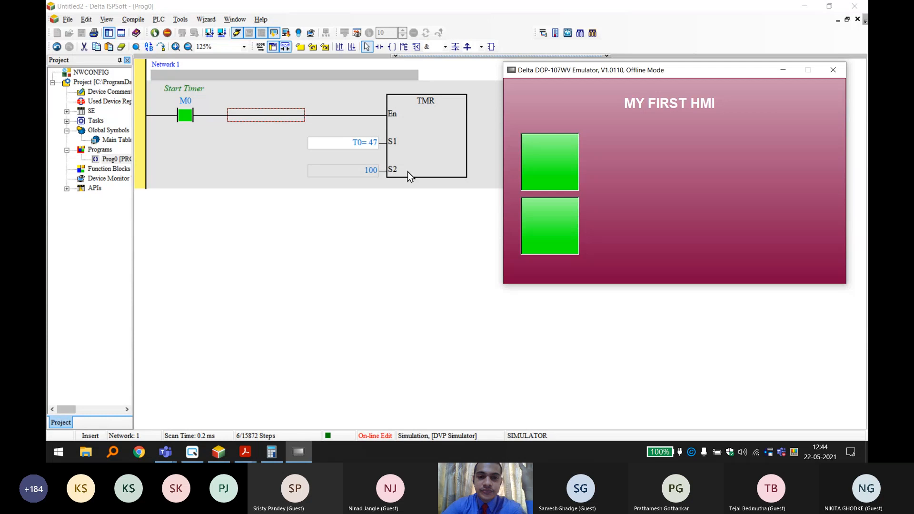
{"action": "left_click", "coordinate": [560, 215]}
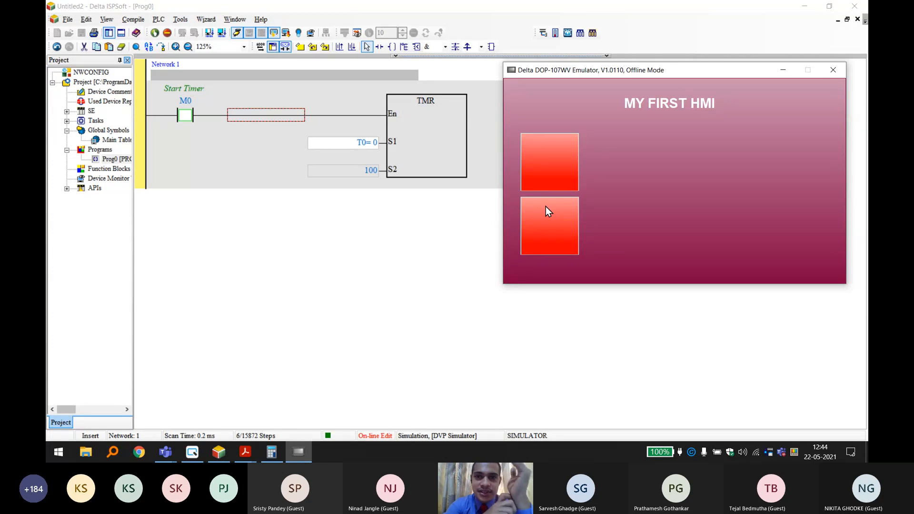
{"action": "left_click", "coordinate": [567, 179]}
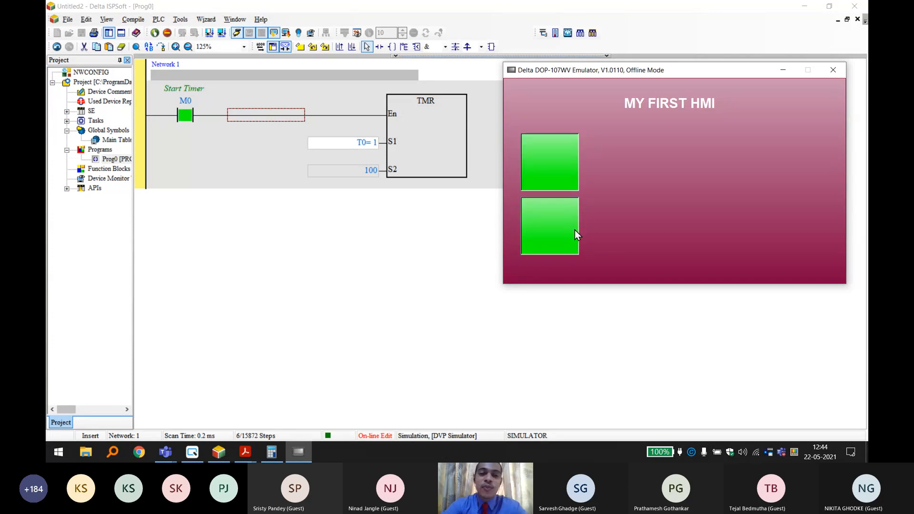
{"action": "left_click", "coordinate": [556, 230]}
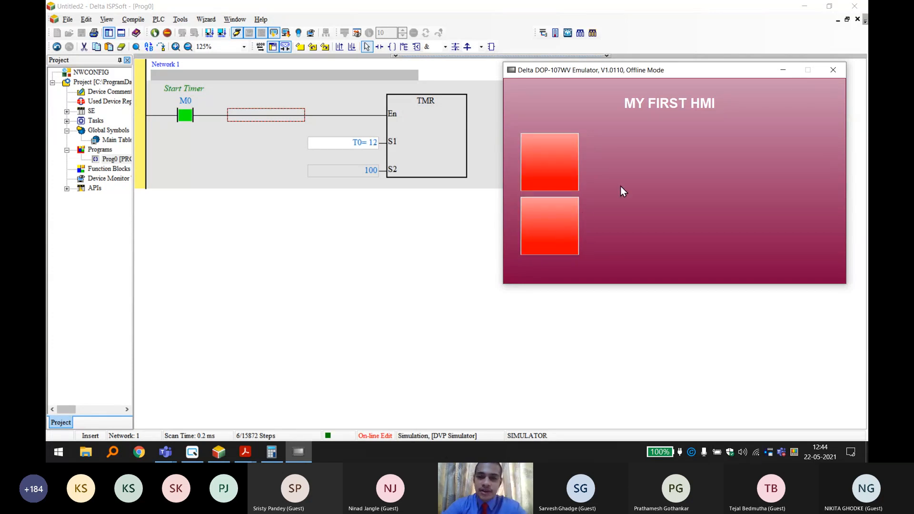
Close the DOP-107WV emulator and switch back to the timer program in ISPSoft.
{"action": "left_click", "coordinate": [790, 70]}
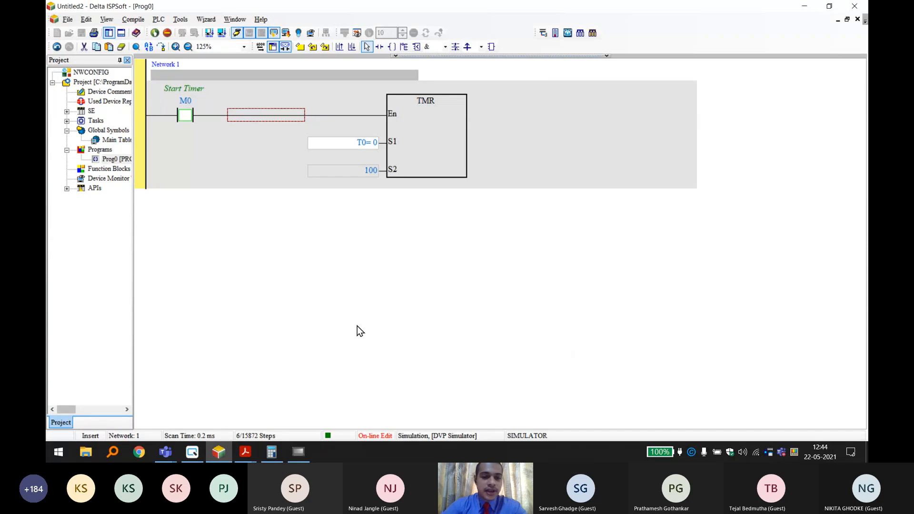
{"action": "left_click", "coordinate": [299, 454]}
{"action": "left_click", "coordinate": [299, 454]}
{"action": "left_click", "coordinate": [299, 454]}
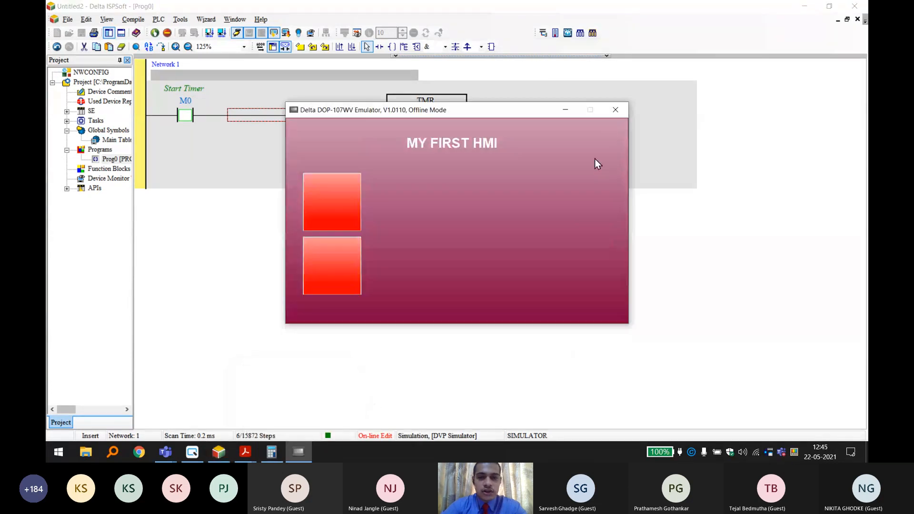
{"action": "left_click", "coordinate": [616, 111]}
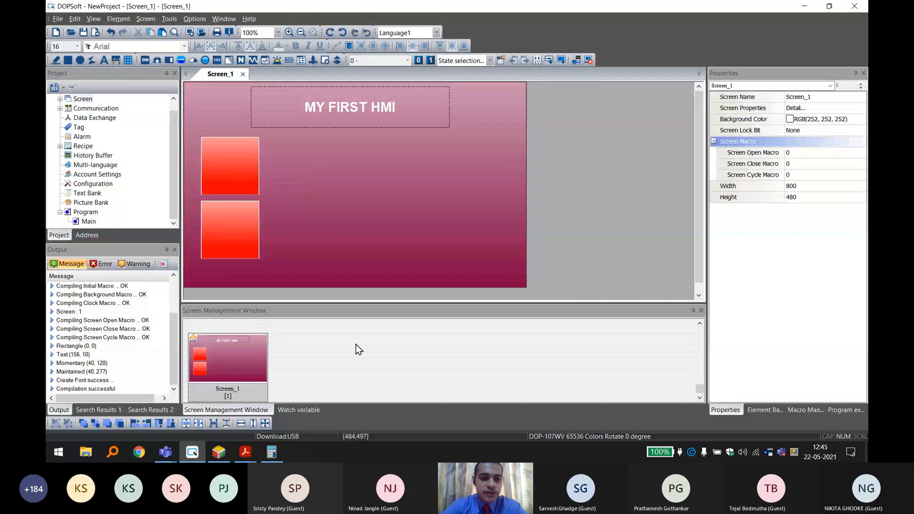
{"action": "left_click", "coordinate": [219, 452]}
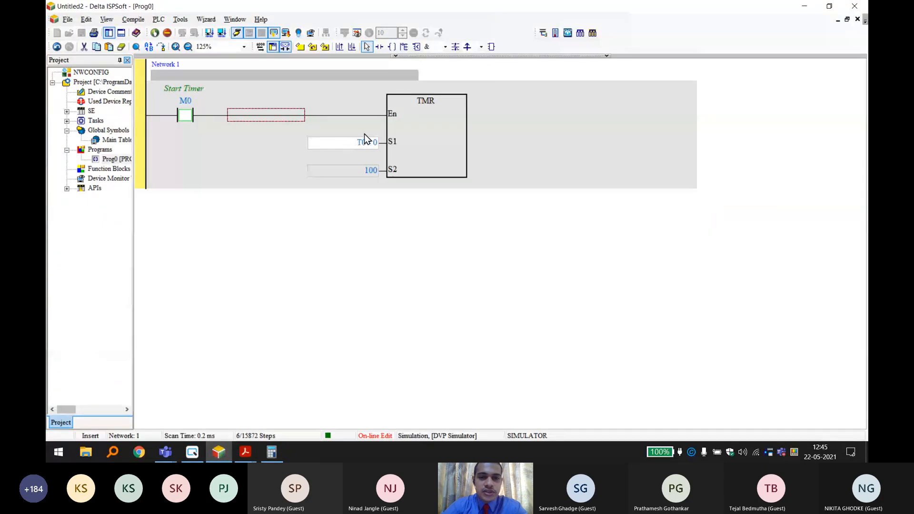
Replace the constant on the TMR block's S2 operand with register D0.
{"action": "double_click", "coordinate": [371, 175]}
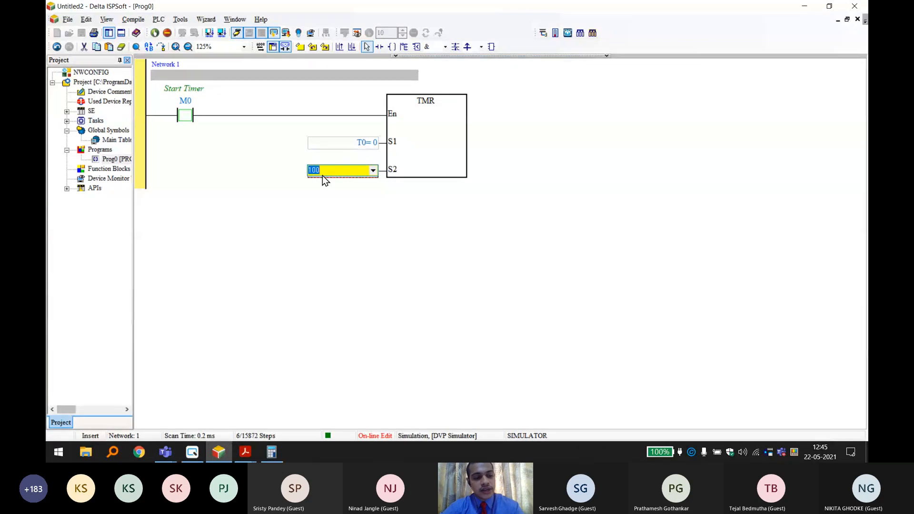
{"action": "type", "text": "D0"}
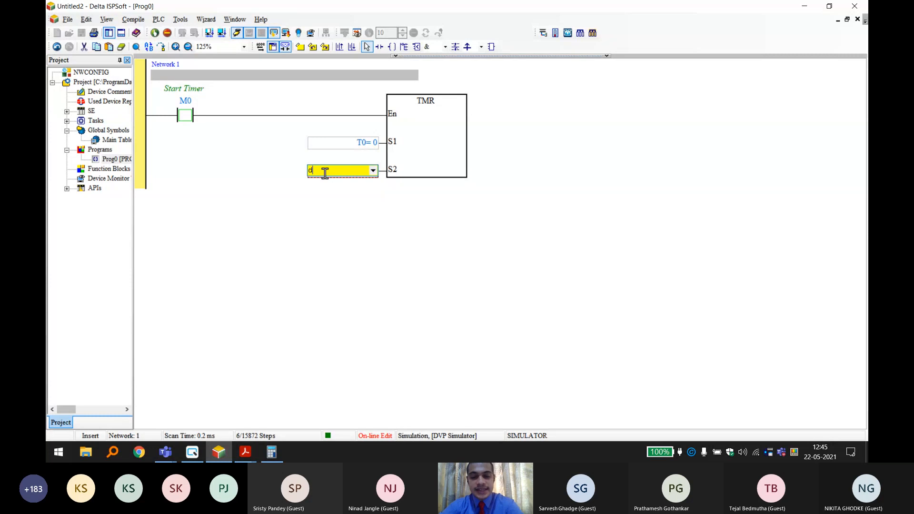
{"action": "key", "text": "Return"}
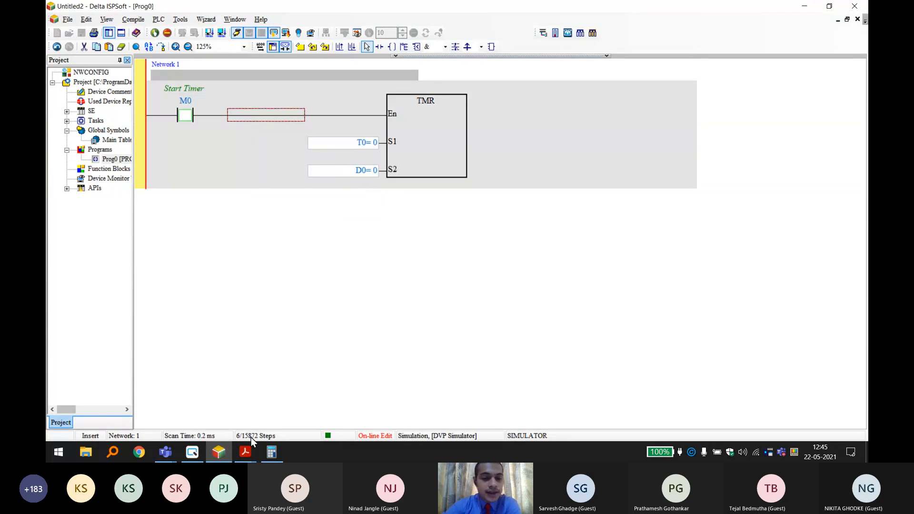
Switch to DOPSoft and place a Numeric Entry element about 261 by 133 beside the upper red button, below the title.
{"action": "left_click", "coordinate": [192, 452]}
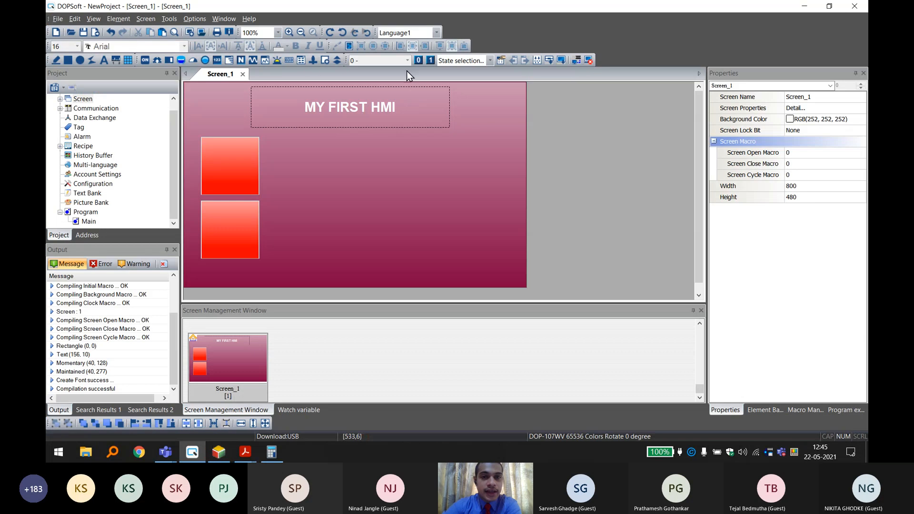
{"action": "left_click", "coordinate": [241, 63]}
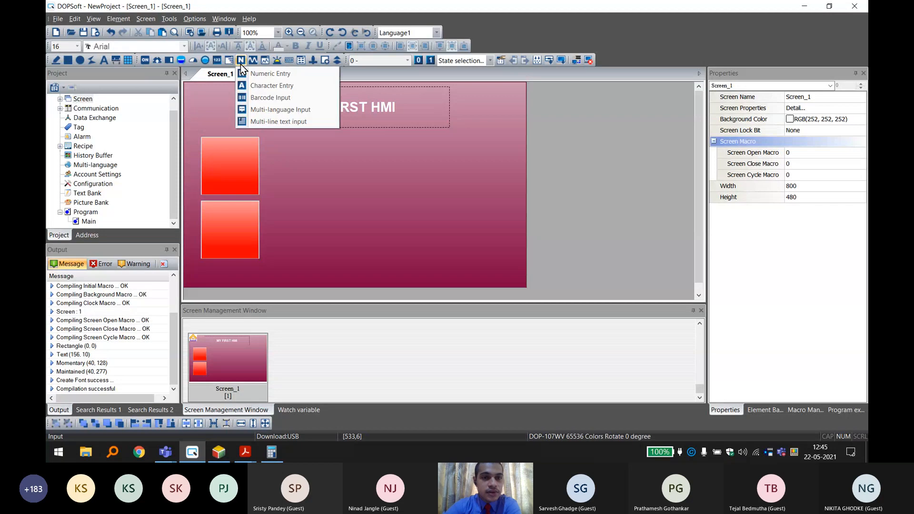
{"action": "left_click", "coordinate": [263, 74]}
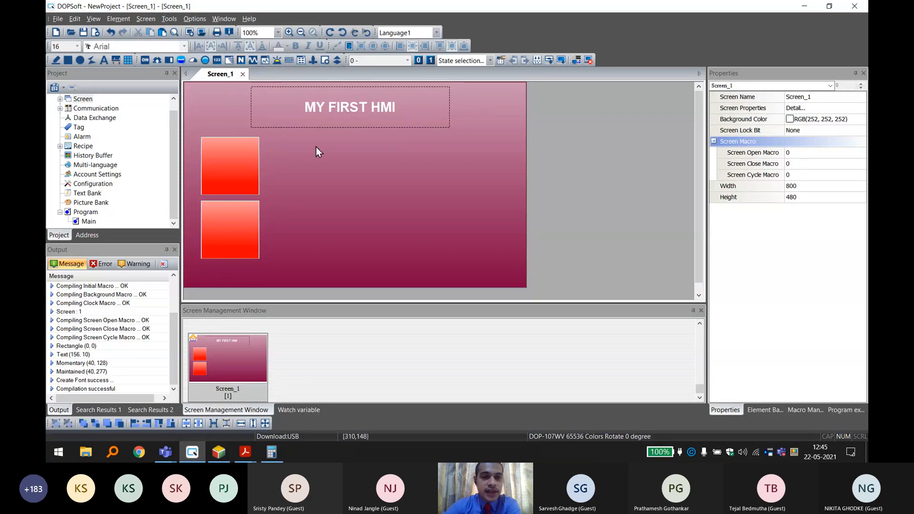
{"action": "left_click_drag", "start_coordinate": [307, 156], "coordinate": [417, 210]}
{"action": "left_click_drag", "start_coordinate": [357, 178], "coordinate": [336, 165]}
{"action": "left_click", "coordinate": [588, 204]}
{"action": "left_click", "coordinate": [350, 165]}
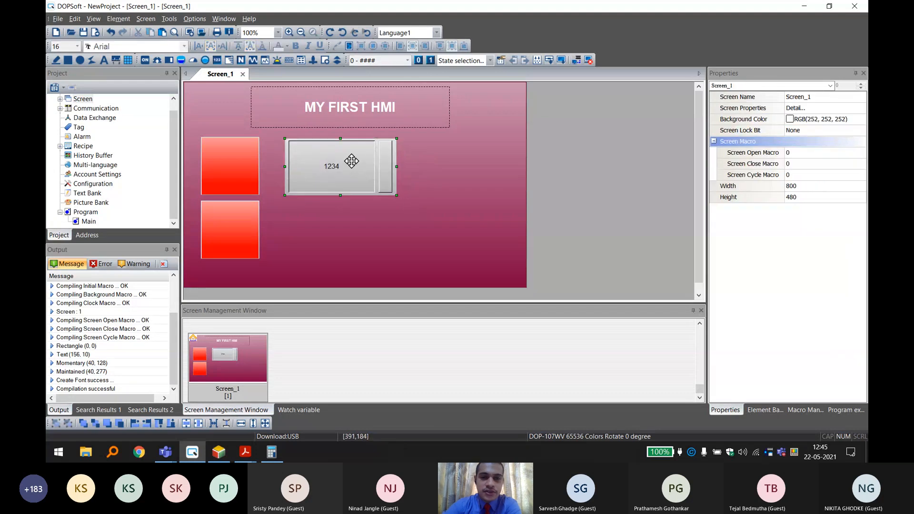
Set the numeric entry's border color to blue RGB(0, 0, 255) and its background color to dark blue RGB(0, 64, 128).
{"action": "double_click", "coordinate": [357, 163]}
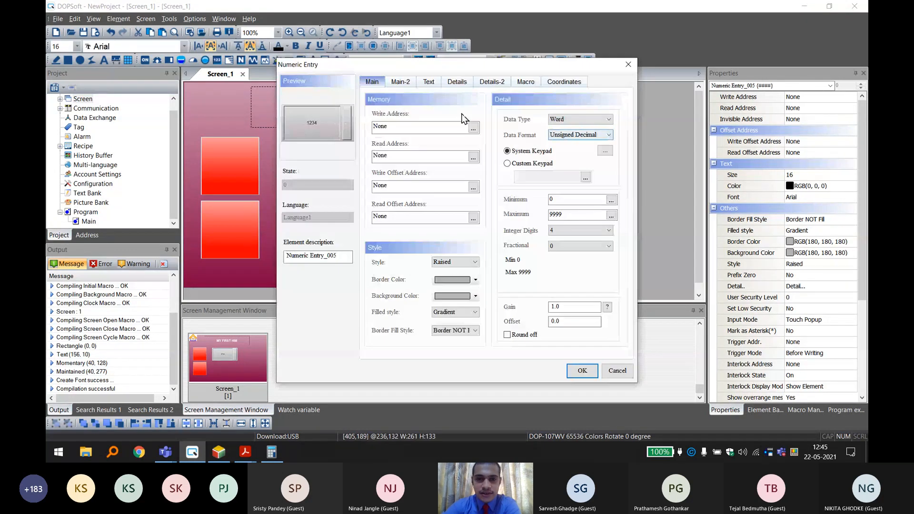
{"action": "left_click", "coordinate": [465, 278]}
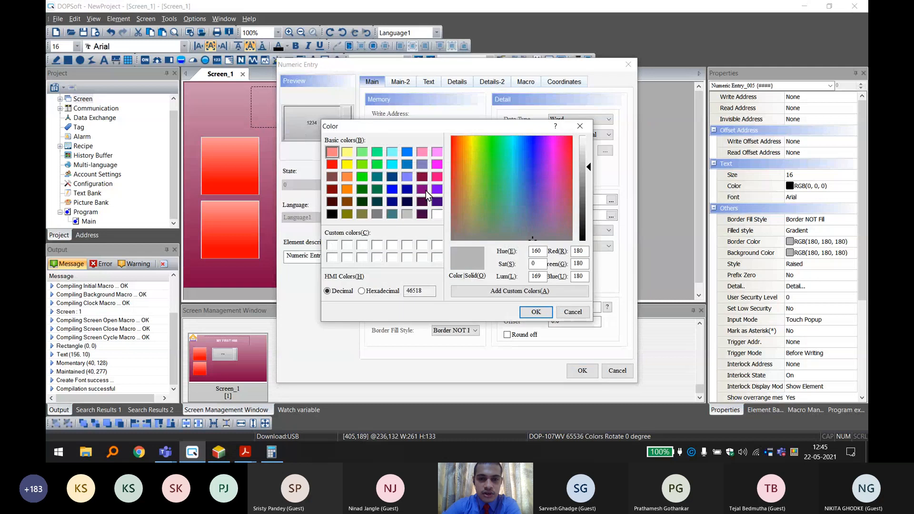
{"action": "left_click", "coordinate": [409, 176]}
{"action": "left_click", "coordinate": [395, 177]}
{"action": "left_click", "coordinate": [395, 190]}
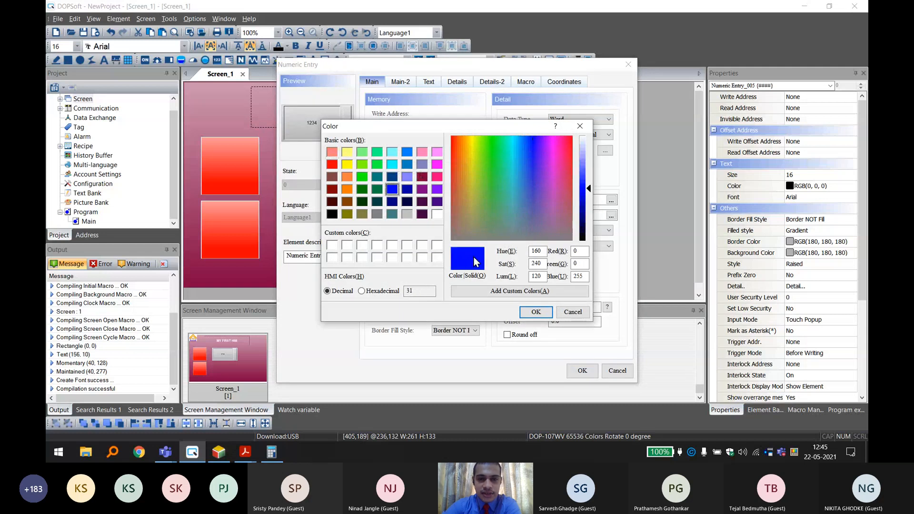
{"action": "left_click", "coordinate": [536, 312]}
{"action": "left_click", "coordinate": [463, 296]}
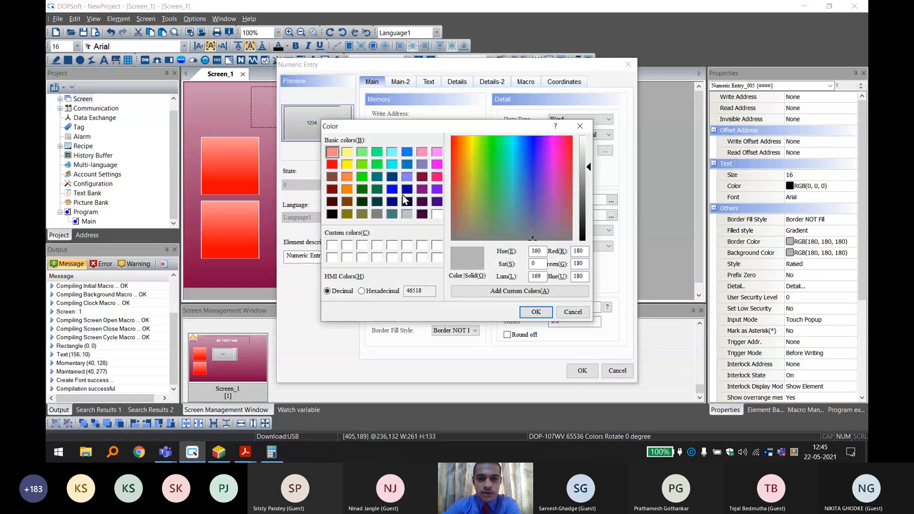
{"action": "left_click", "coordinate": [393, 177]}
{"action": "left_click", "coordinate": [536, 312]}
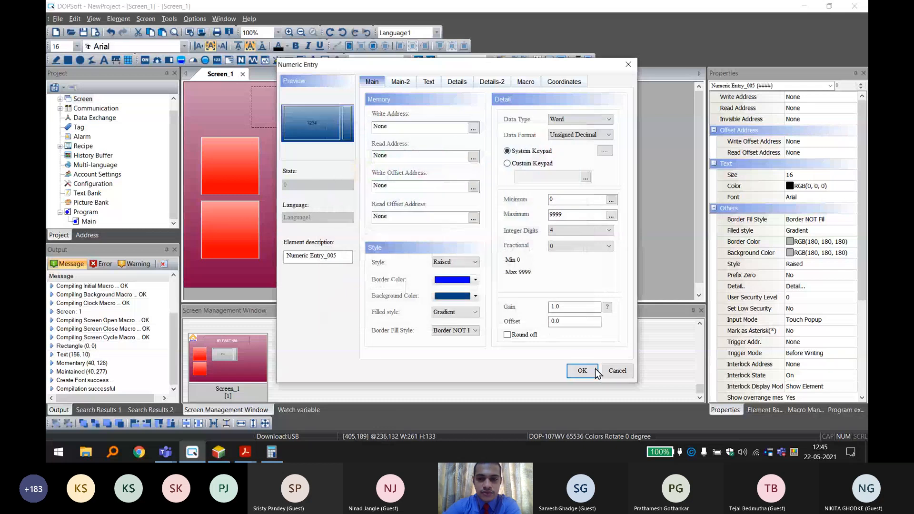
{"action": "left_click", "coordinate": [589, 370]}
{"action": "left_click", "coordinate": [581, 172]}
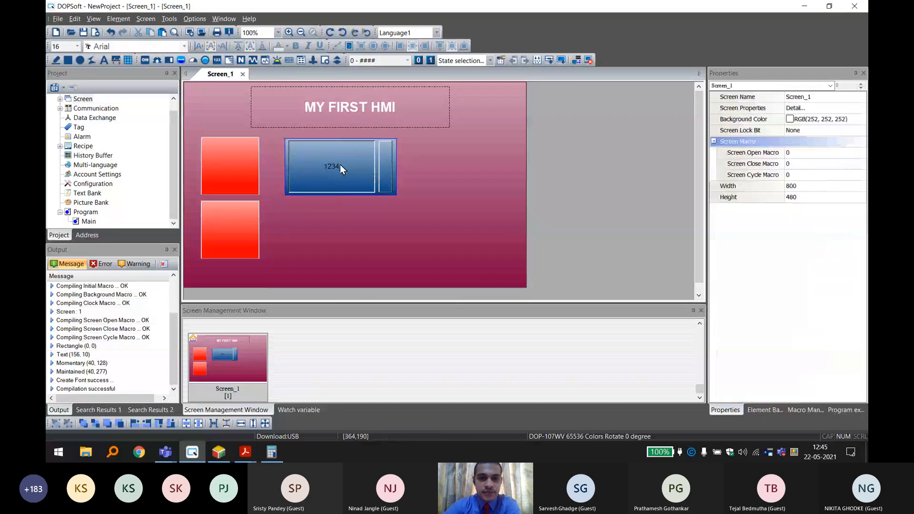
Set the numeric entry's text color to white.
{"action": "left_click", "coordinate": [321, 168]}
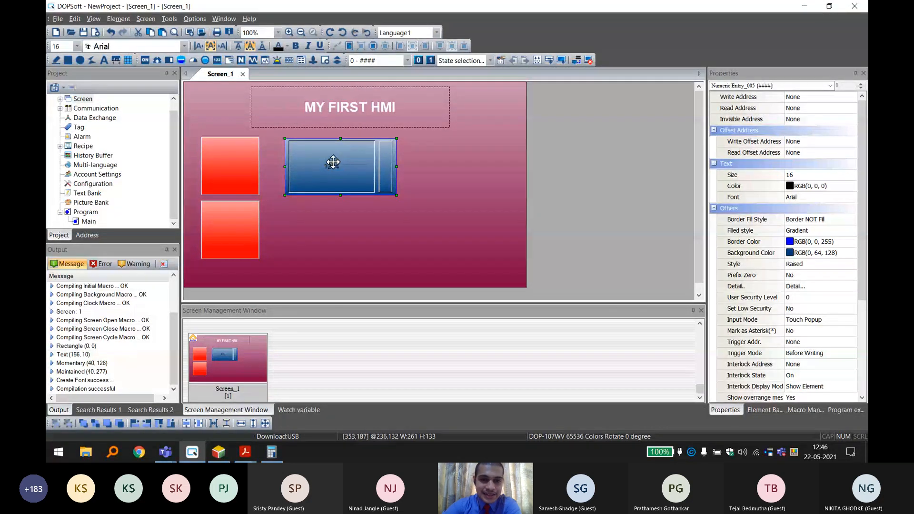
{"action": "double_click", "coordinate": [394, 173]}
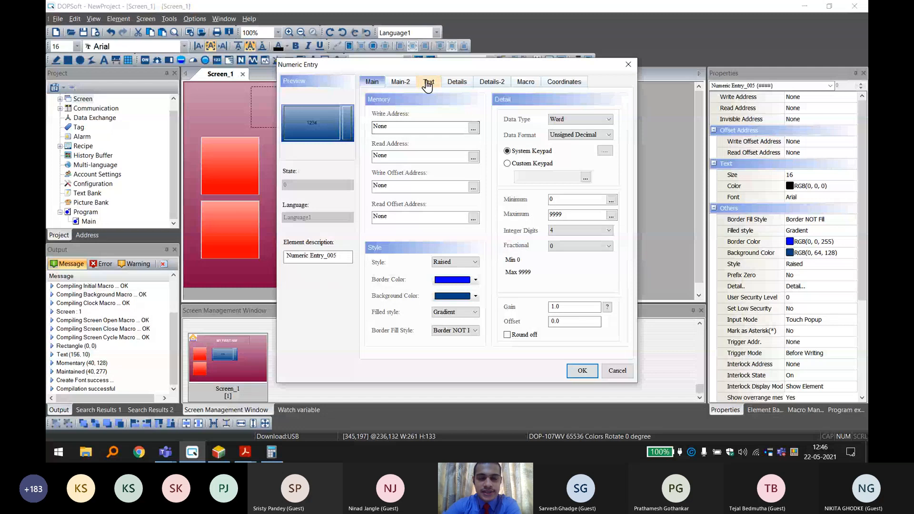
{"action": "left_click", "coordinate": [429, 81]}
{"action": "left_click", "coordinate": [477, 138]}
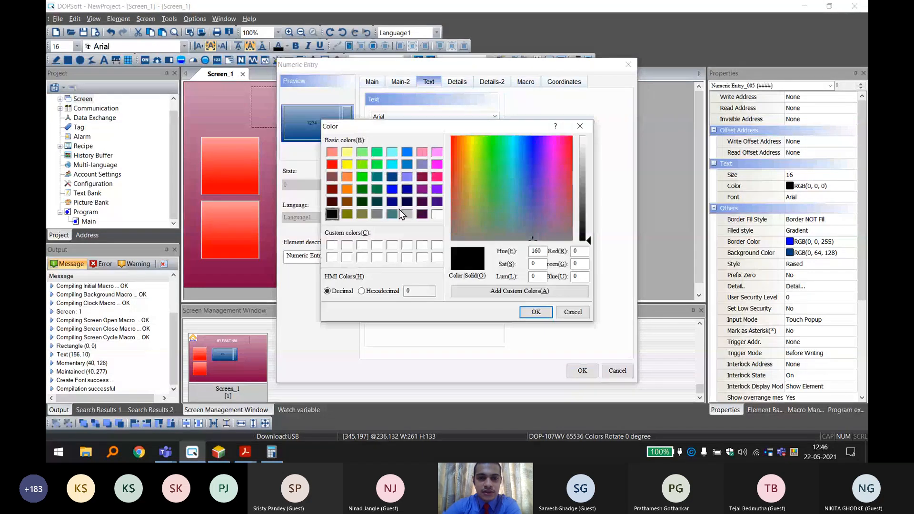
{"action": "left_click", "coordinate": [437, 214]}
{"action": "left_click", "coordinate": [536, 312]}
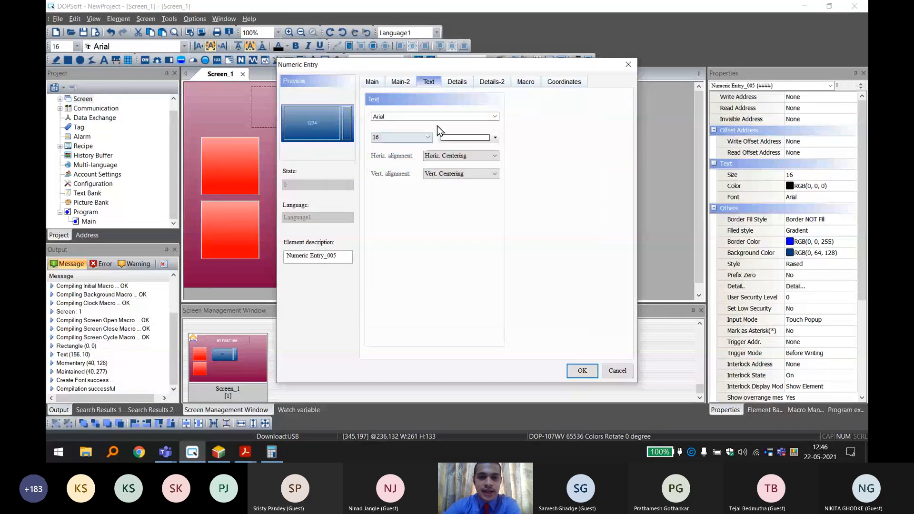
Try other fonts such as Nirmala UI and Niagara Engraved for the numeric entry's text and return to Arial.
{"action": "left_click", "coordinate": [453, 117]}
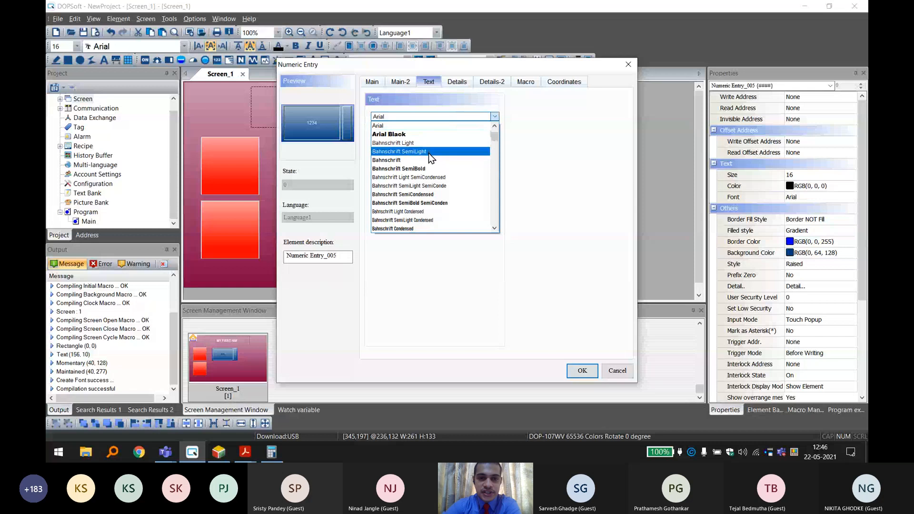
{"action": "scroll", "coordinate": [433, 155], "scroll_direction": "down", "scroll_amount": 2}
{"action": "scroll", "coordinate": [433, 155], "scroll_direction": "down", "scroll_amount": 2}
{"action": "left_click", "coordinate": [406, 116]}
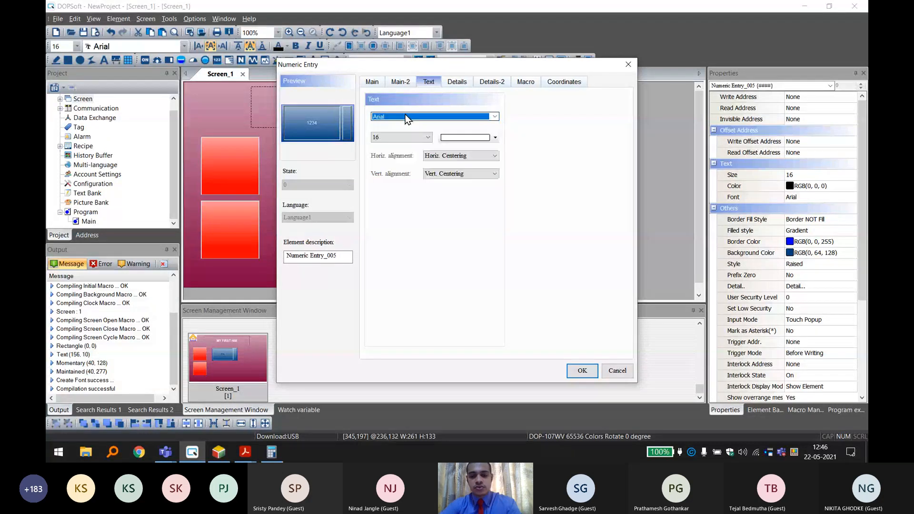
{"action": "scroll", "coordinate": [406, 116], "scroll_direction": "down", "scroll_amount": 10}
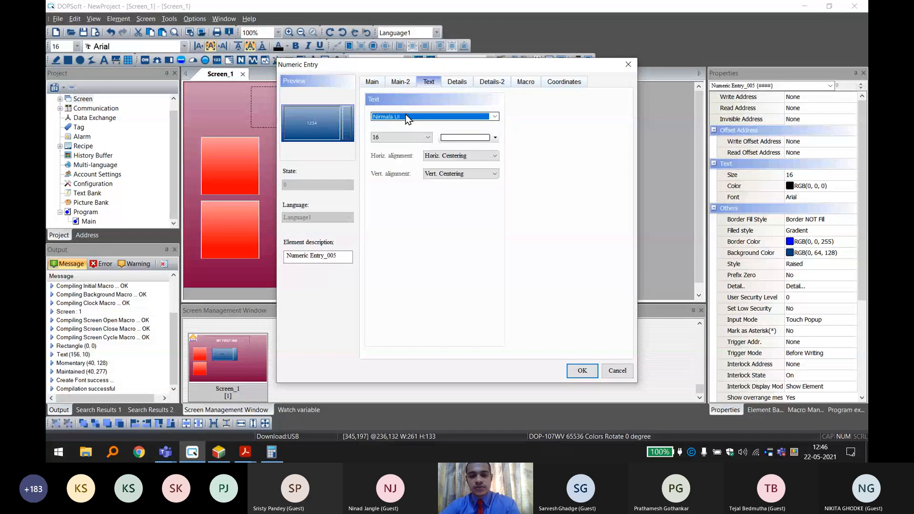
{"action": "left_click", "coordinate": [475, 120]}
{"action": "scroll", "coordinate": [444, 144], "scroll_direction": "down", "scroll_amount": 5}
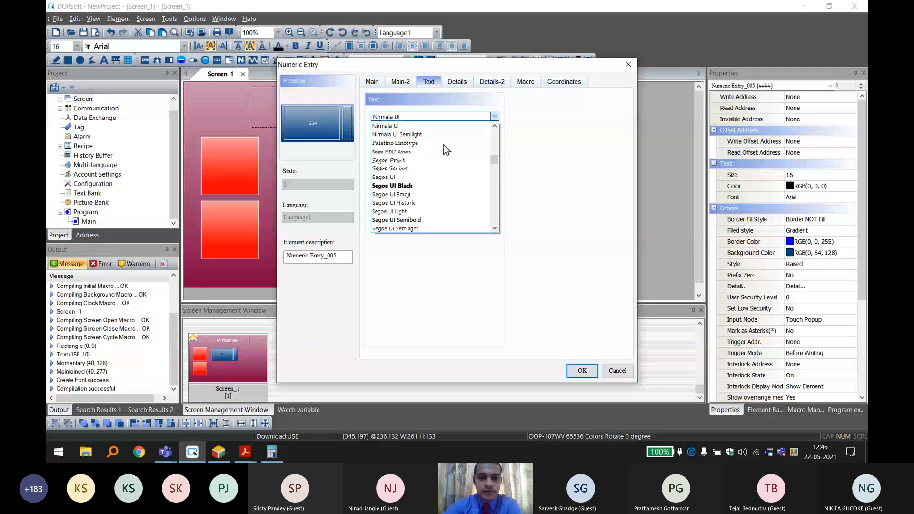
{"action": "scroll", "coordinate": [419, 162], "scroll_direction": "up", "scroll_amount": 15}
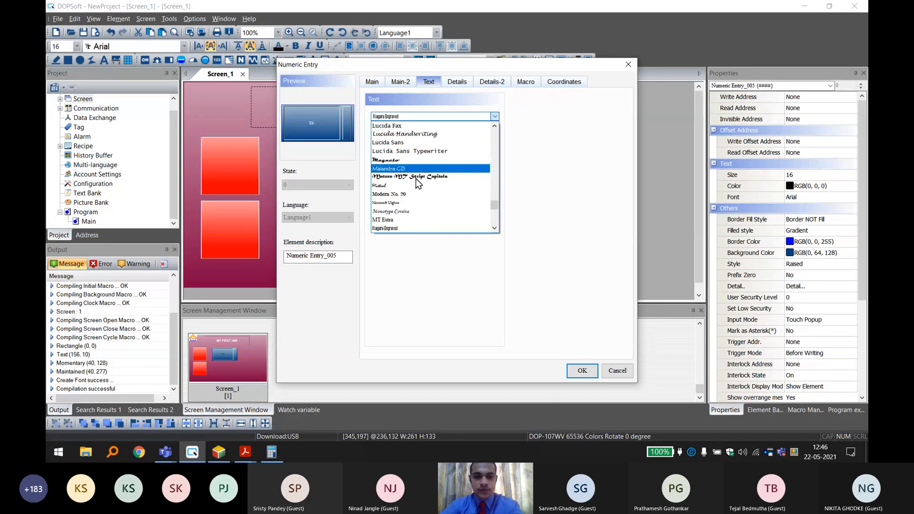
{"action": "scroll", "coordinate": [408, 208], "scroll_direction": "down", "scroll_amount": 10}
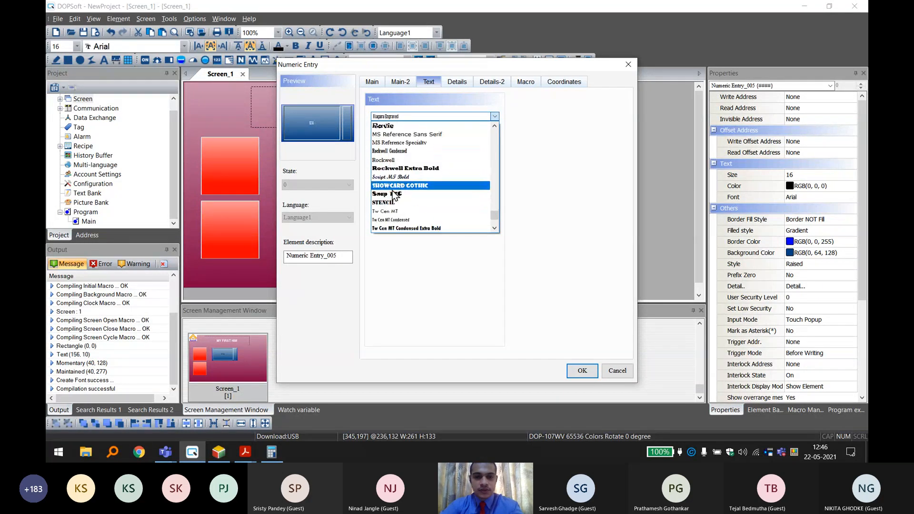
{"action": "scroll", "coordinate": [453, 192], "scroll_direction": "up", "scroll_amount": 8}
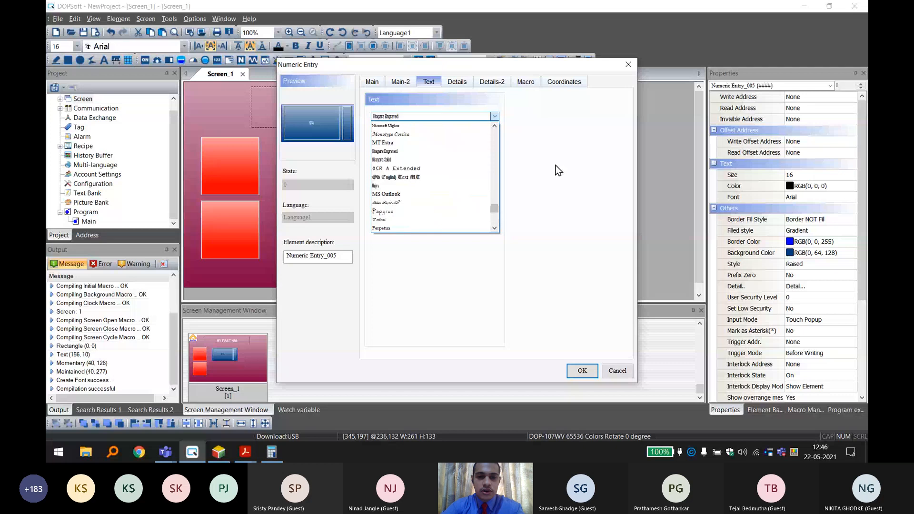
{"action": "left_click_drag", "start_coordinate": [499, 208], "coordinate": [496, 116]}
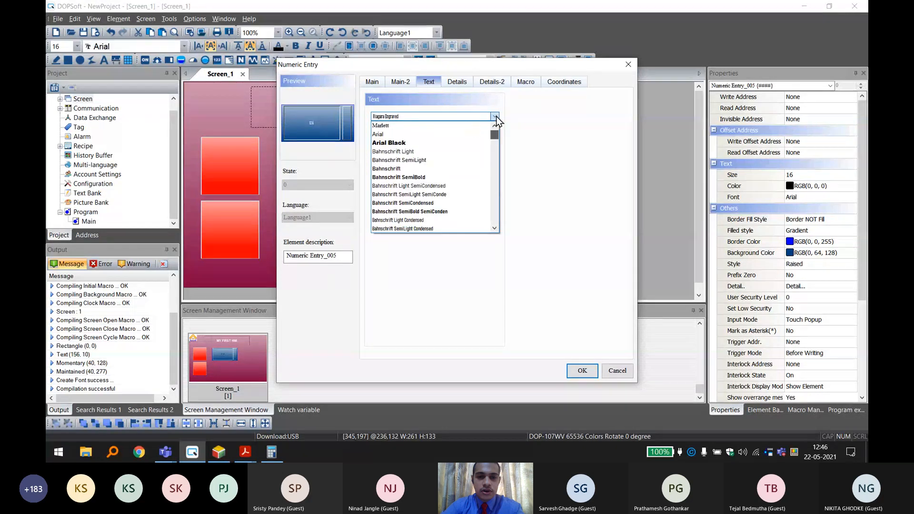
{"action": "left_click", "coordinate": [396, 141]}
Set the numeric entry's text size to 40 and apply the text settings.
{"action": "left_click", "coordinate": [390, 137]}
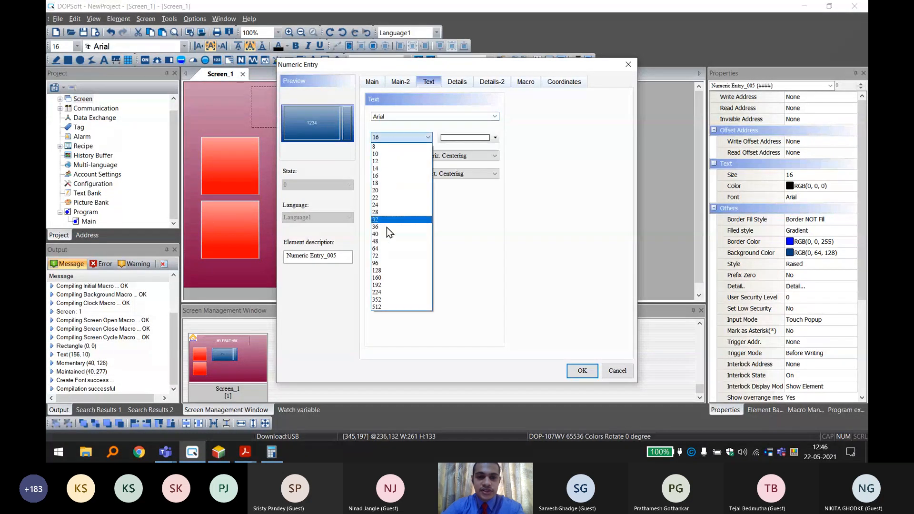
{"action": "left_click", "coordinate": [378, 234]}
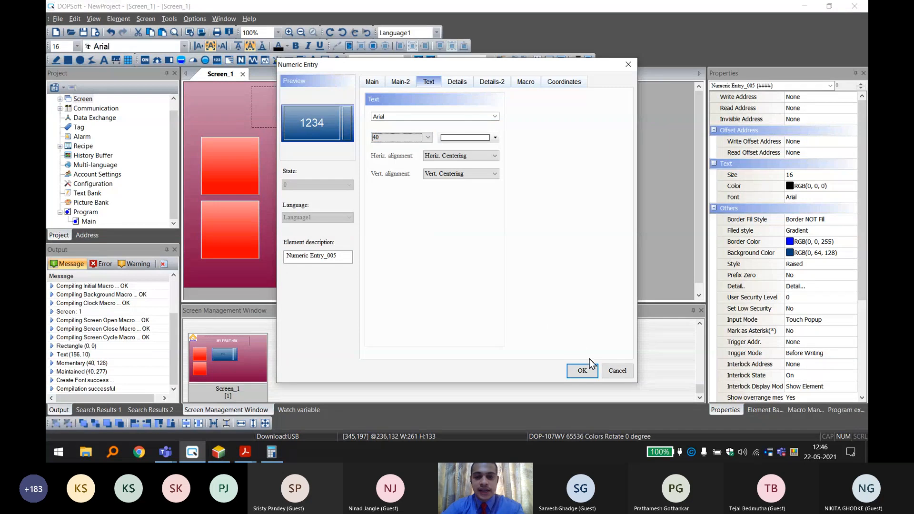
{"action": "left_click", "coordinate": [584, 371]}
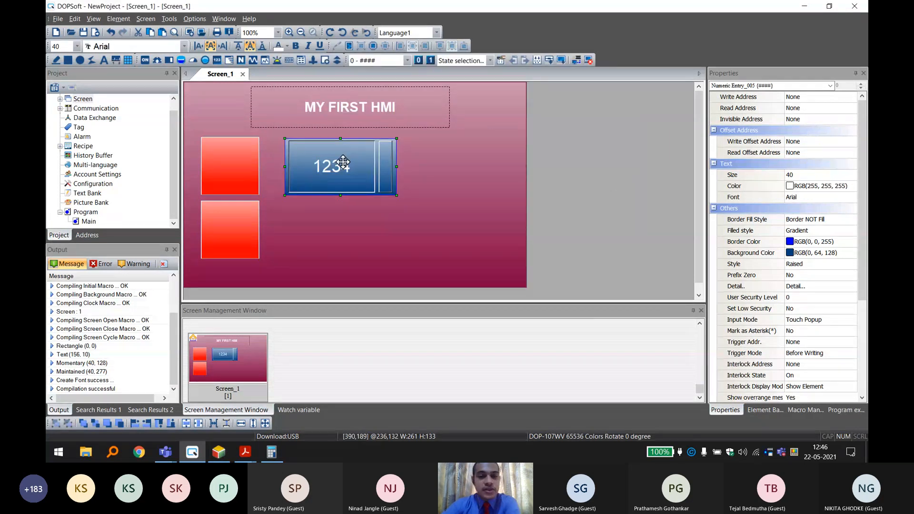
Check the timer's S2 register in ISPSoft, return to DOPSoft, and nudge the numeric entry to about X 227, Y 128.
{"action": "mouse_move", "coordinate": [343, 163]}
{"action": "left_mouse_down"}
{"action": "mouse_move", "coordinate": [338, 153]}
{"action": "mouse_move", "coordinate": [343, 161]}
{"action": "left_mouse_up"}
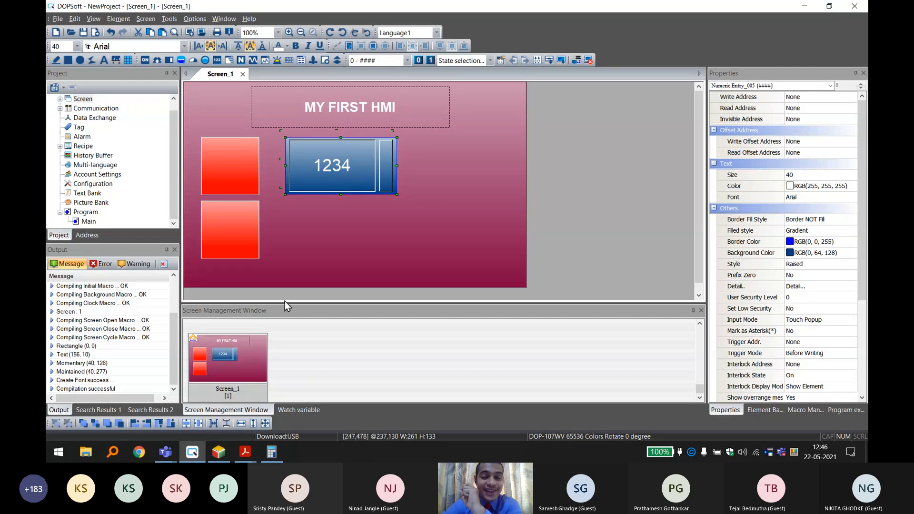
{"action": "key", "text": "alt+Tab"}
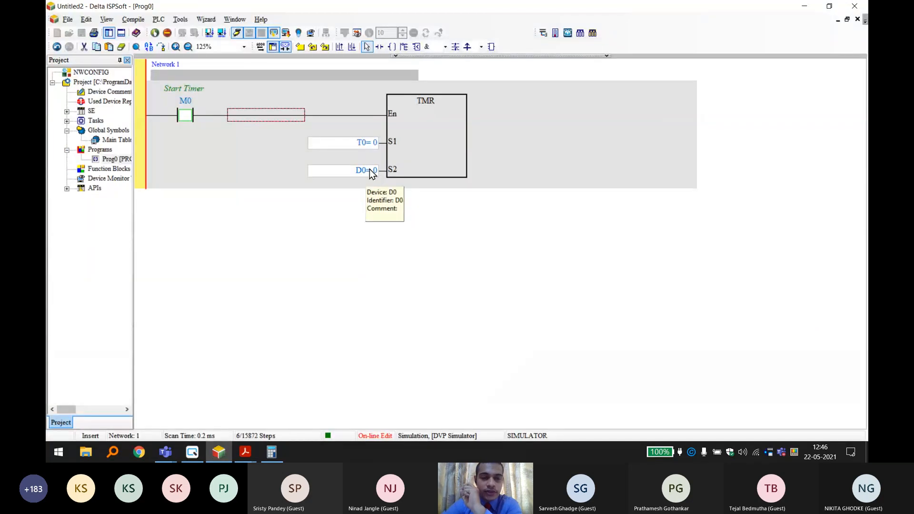
{"action": "left_click", "coordinate": [192, 453]}
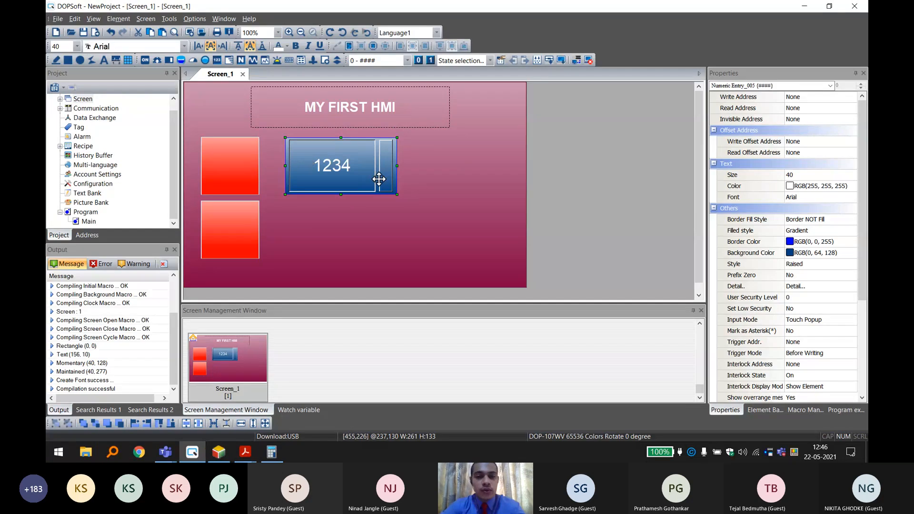
{"action": "left_click_drag", "start_coordinate": [361, 166], "coordinate": [356, 165]}
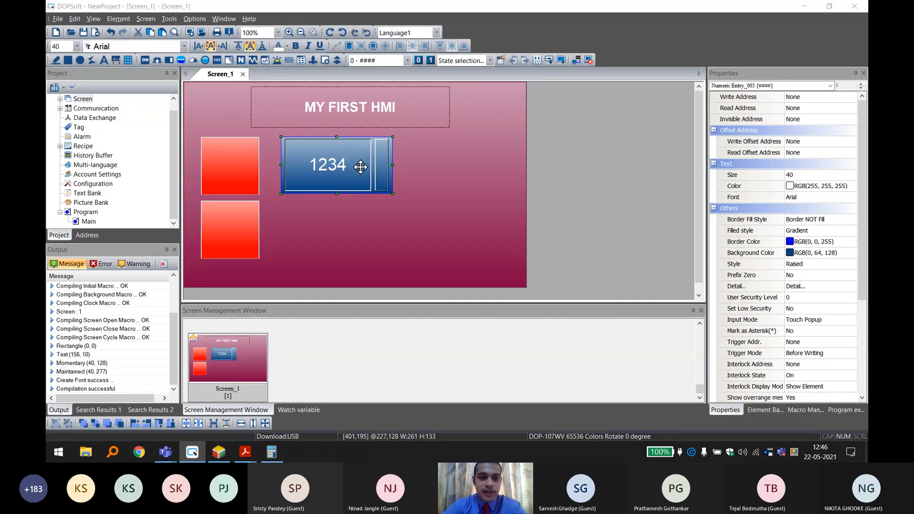
Set the numeric entry's write address to device D0 on Link2.
{"action": "double_click", "coordinate": [357, 165]}
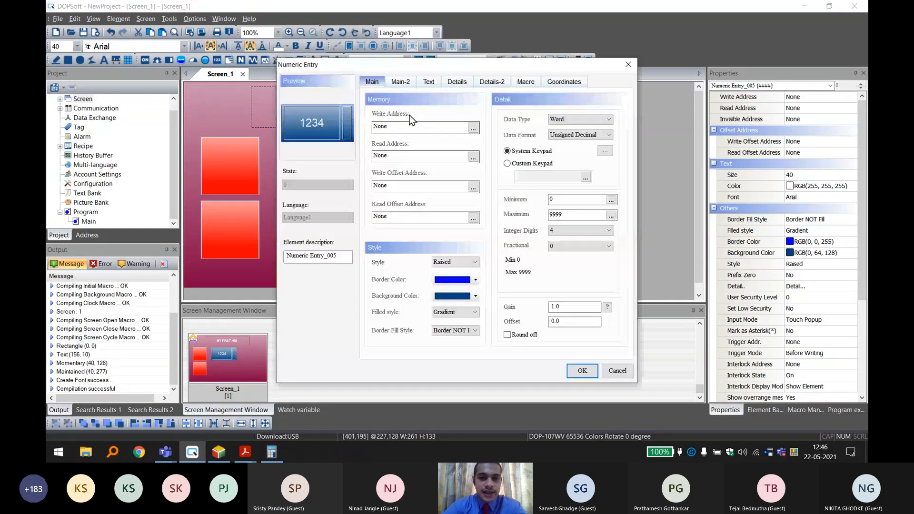
{"action": "left_click", "coordinate": [473, 127]}
{"action": "left_click", "coordinate": [486, 166]}
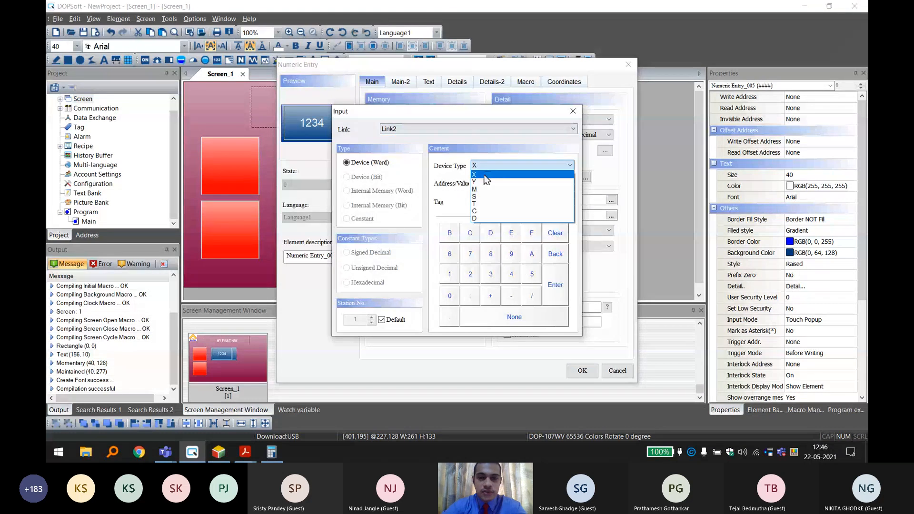
{"action": "left_click", "coordinate": [476, 219]}
{"action": "left_click", "coordinate": [481, 185]}
{"action": "type", "text": "0"}
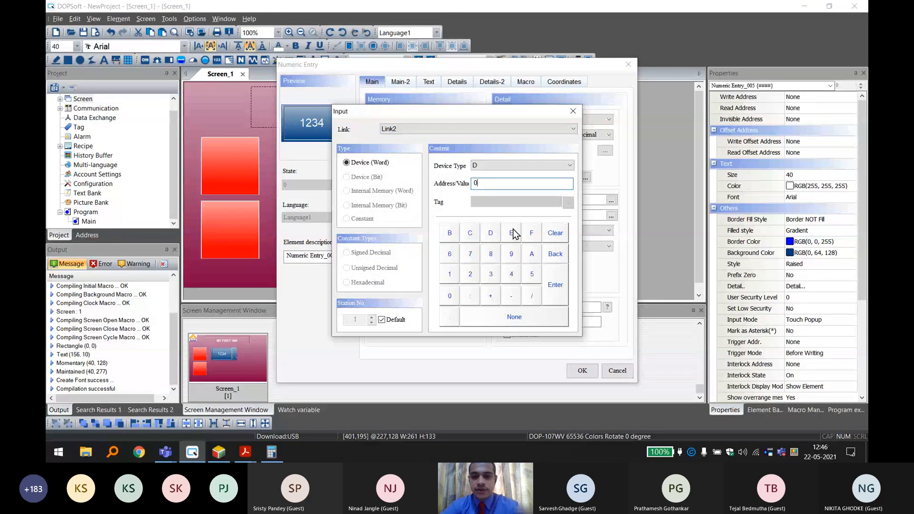
{"action": "left_click", "coordinate": [558, 296]}
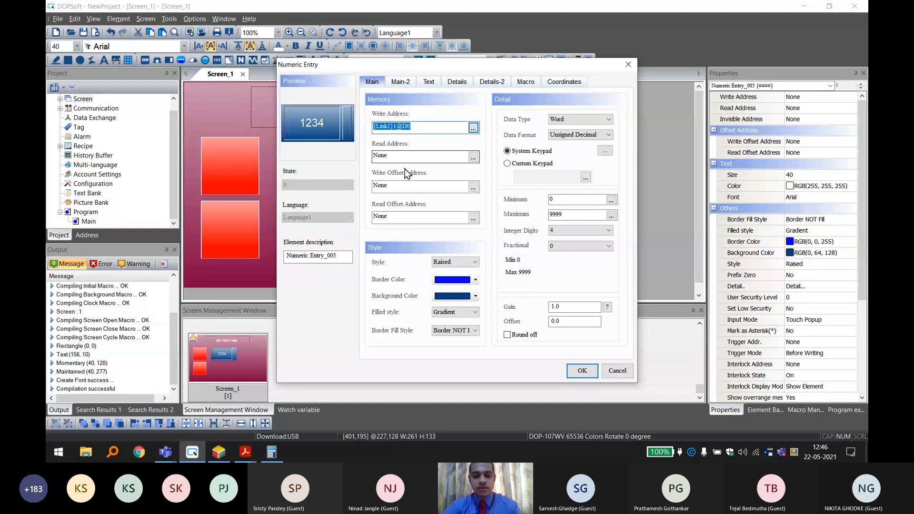
Set the numeric entry's read address to {Link2}1@D0, apply the settings, and shrink the element to about 235 by 122.
{"action": "left_click", "coordinate": [399, 153]}
{"action": "double_click", "coordinate": [386, 156]}
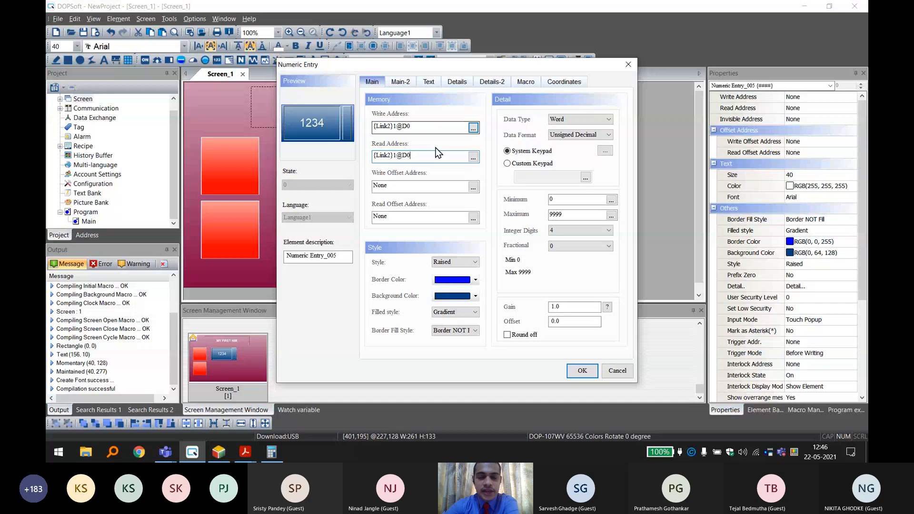
{"action": "left_click", "coordinate": [583, 370]}
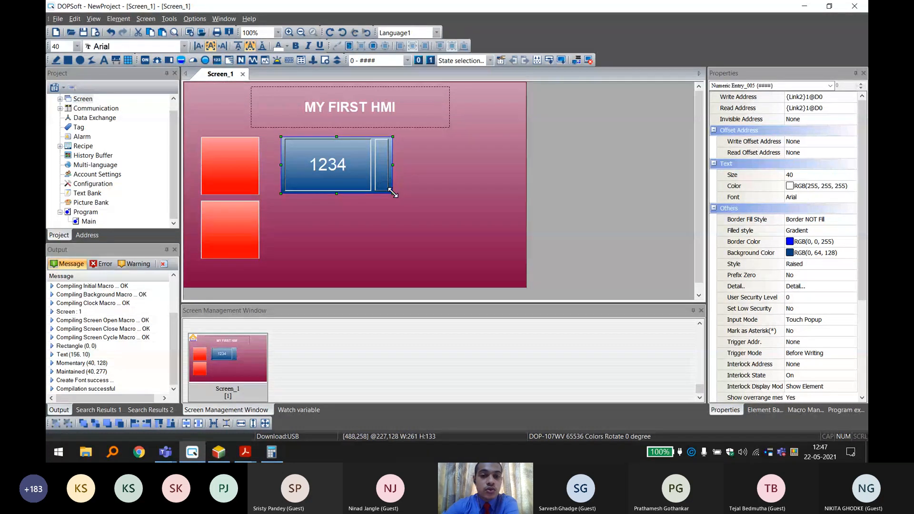
{"action": "left_click_drag", "start_coordinate": [393, 194], "coordinate": [382, 189]}
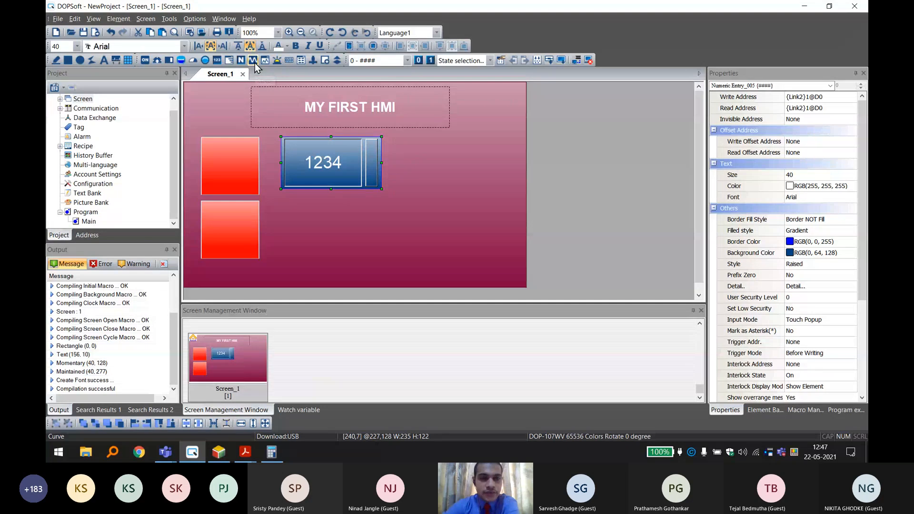
Check the timer in ISPSoft, return to DOPSoft, and place a numeric display about 232 by 115 beside the numeric entry at about X 519, Y 129.
{"action": "left_click", "coordinate": [217, 61]}
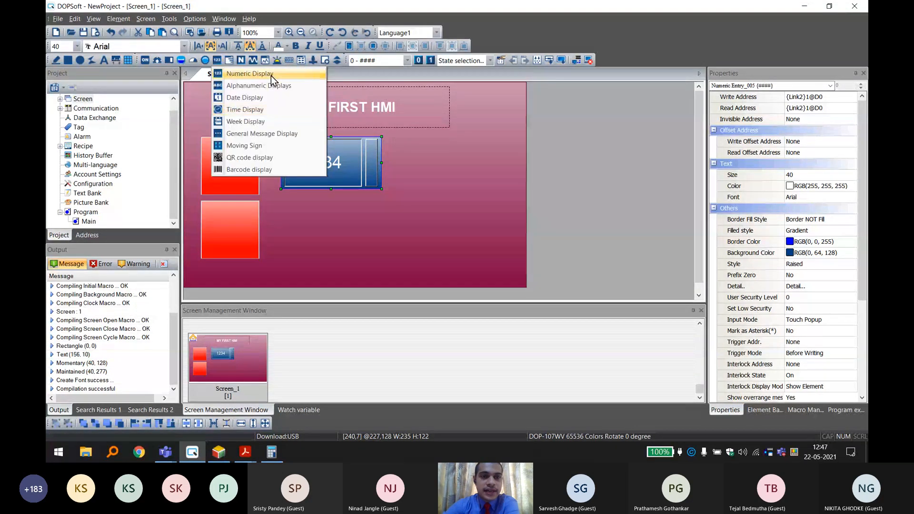
{"action": "left_click", "coordinate": [238, 73]}
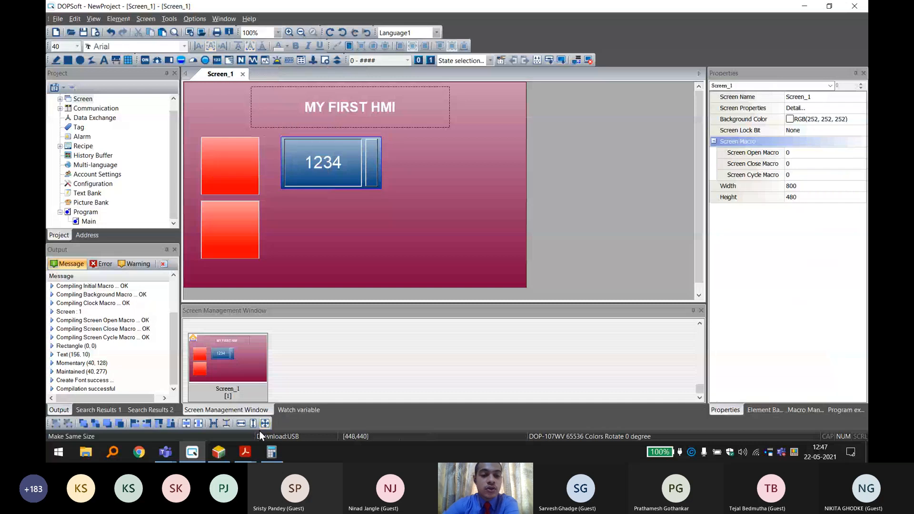
{"action": "left_click", "coordinate": [219, 456]}
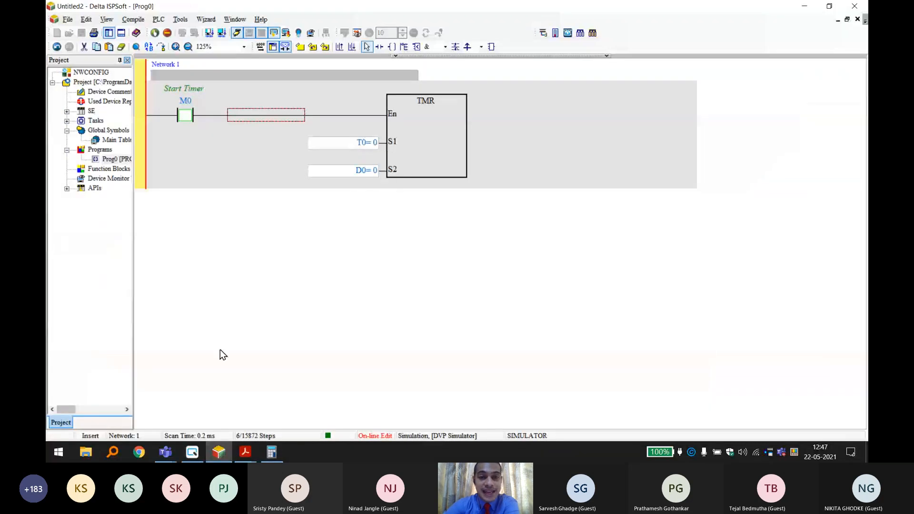
{"action": "left_click", "coordinate": [192, 452]}
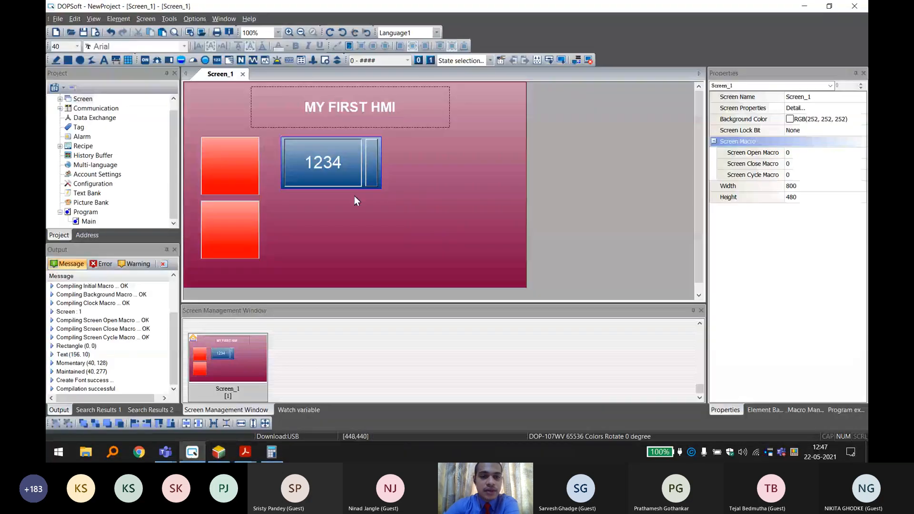
{"action": "left_click", "coordinate": [217, 60]}
{"action": "left_click", "coordinate": [271, 74]}
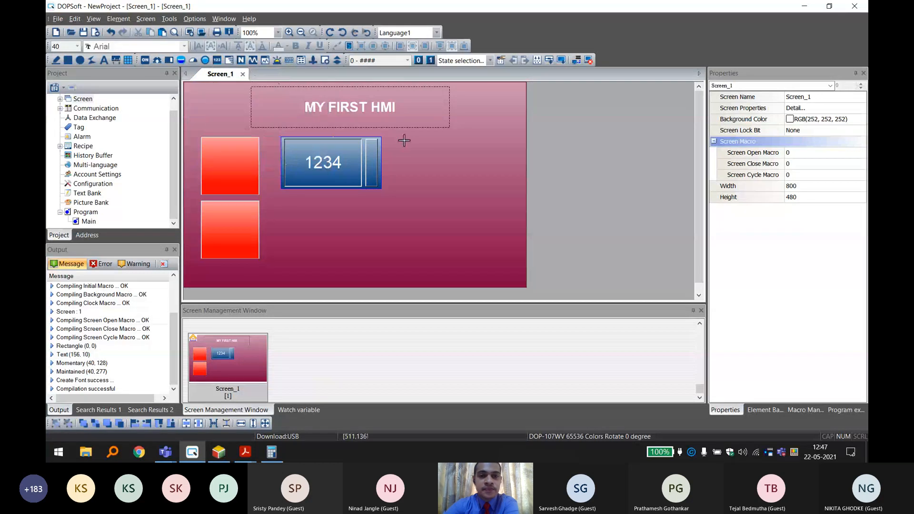
{"action": "left_click_drag", "start_coordinate": [503, 190], "coordinate": [505, 188]}
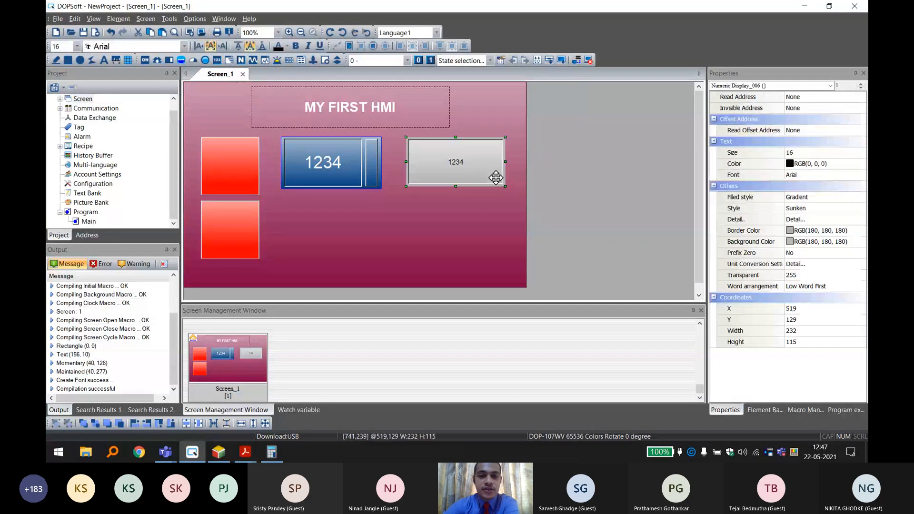
Set the numeric display's border color to RGB(0, 0, 160) and its background color to RGB(0, 64, 128).
{"action": "double_click", "coordinate": [476, 168]}
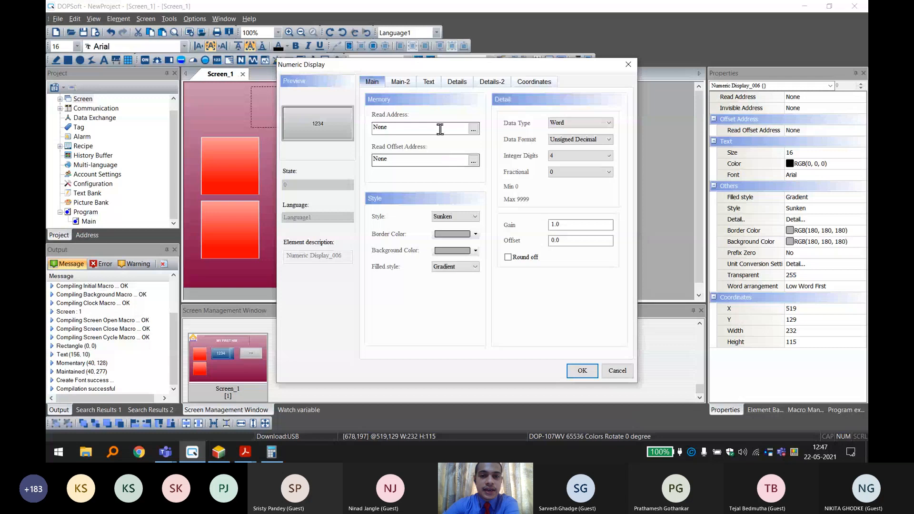
{"action": "left_click", "coordinate": [458, 234]}
{"action": "left_click", "coordinate": [407, 190]}
{"action": "left_click", "coordinate": [536, 312]}
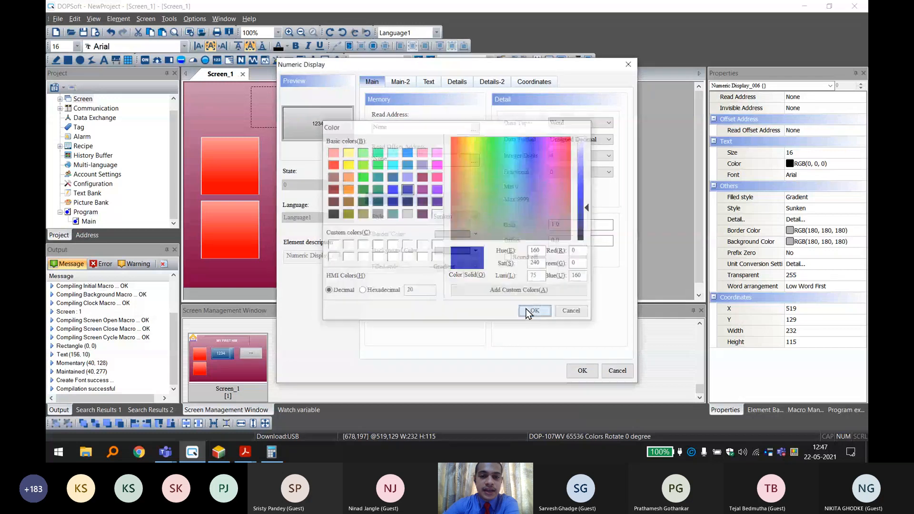
{"action": "left_click", "coordinate": [470, 256]}
{"action": "left_click", "coordinate": [392, 176]}
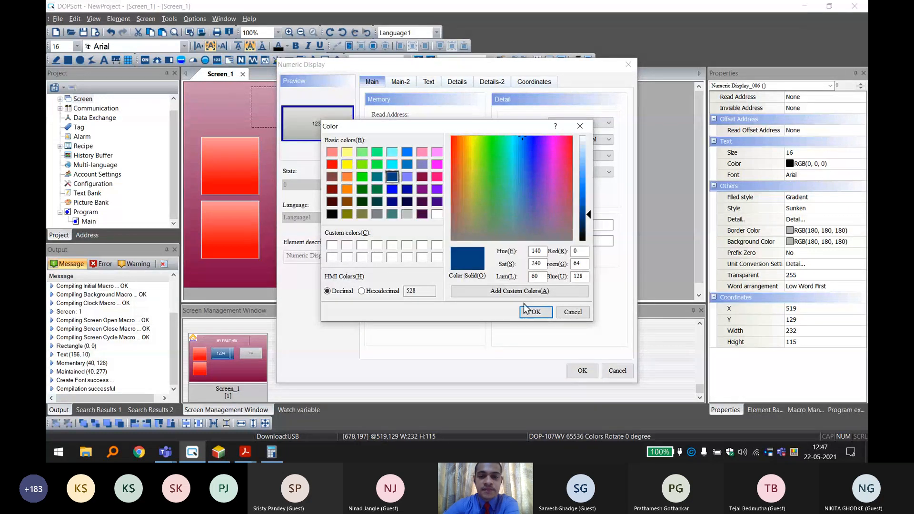
{"action": "left_click", "coordinate": [536, 312]}
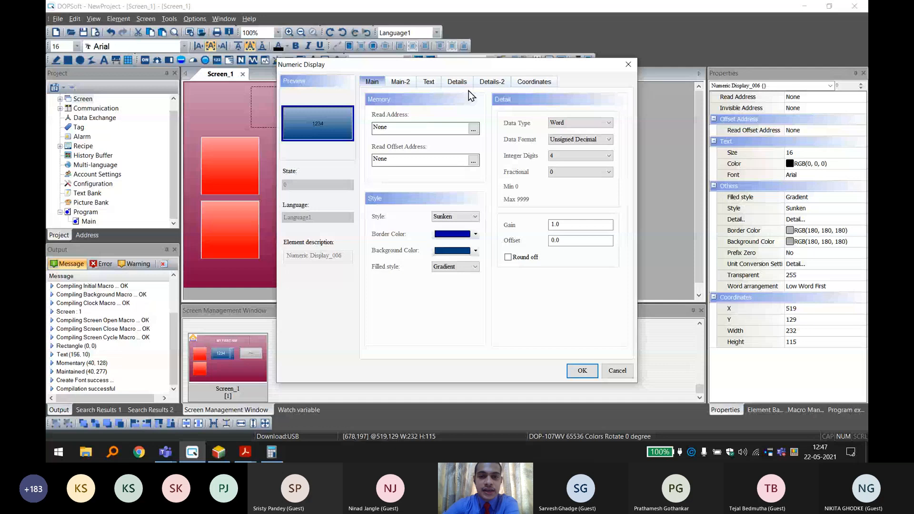
Set the numeric display's text size to 40 and its text color to white.
{"action": "left_click", "coordinate": [429, 82]}
{"action": "left_click", "coordinate": [428, 138]}
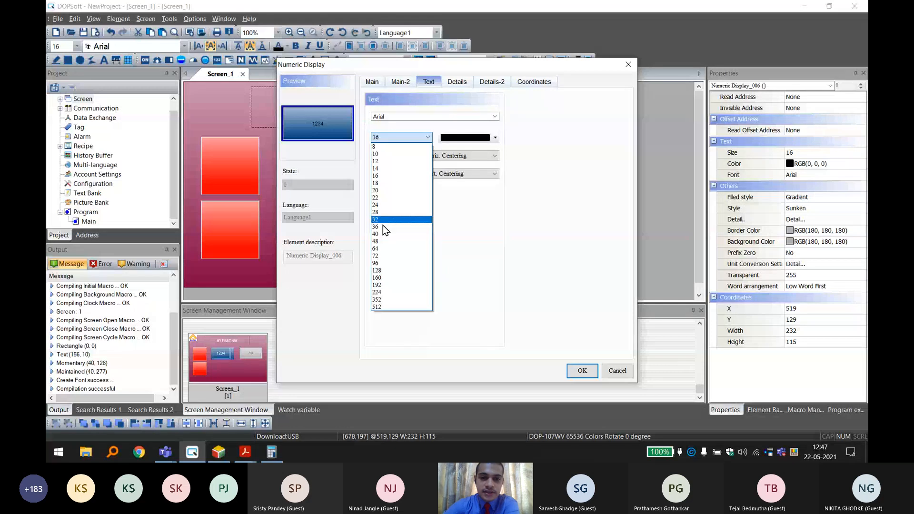
{"action": "left_click", "coordinate": [381, 234]}
{"action": "left_click", "coordinate": [465, 138]}
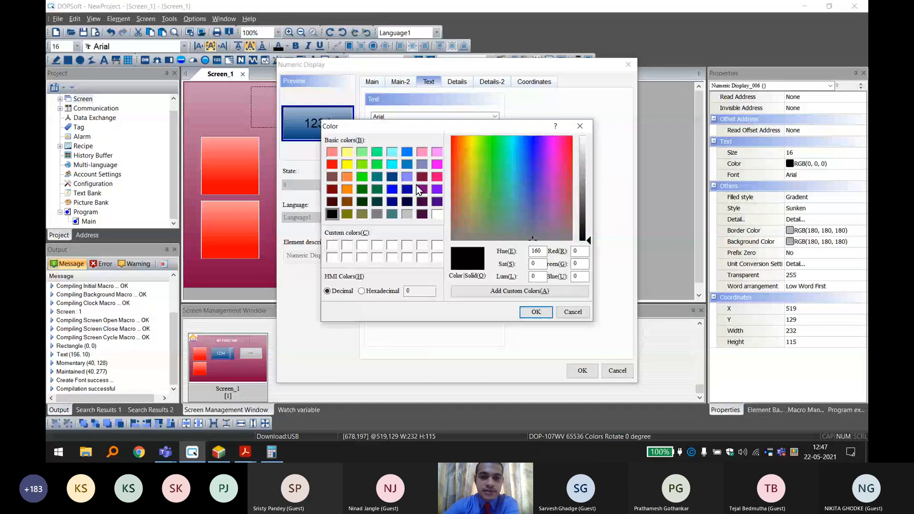
{"action": "left_click", "coordinate": [434, 213]}
{"action": "left_click", "coordinate": [534, 311]}
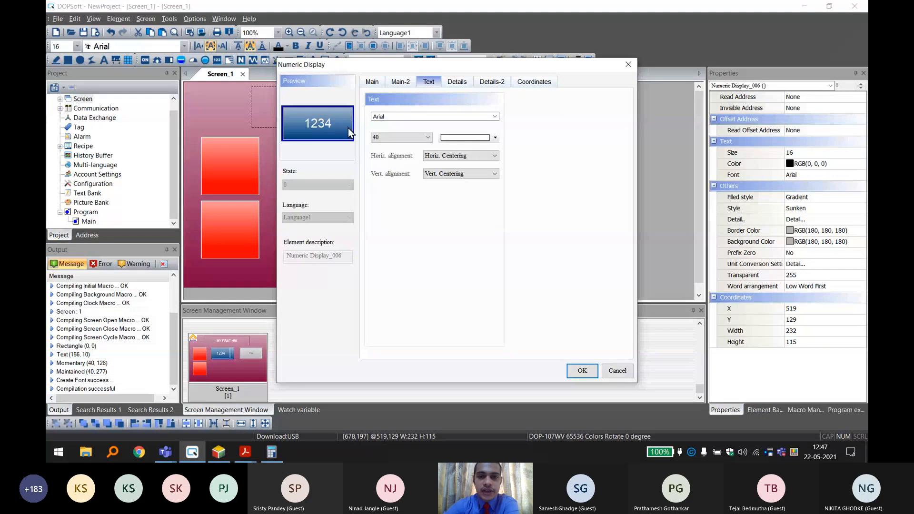
Set the numeric display's read address to device T0 on Link2, apply it, and nudge the display to about X 516, Y 129.
{"action": "left_click", "coordinate": [373, 82]}
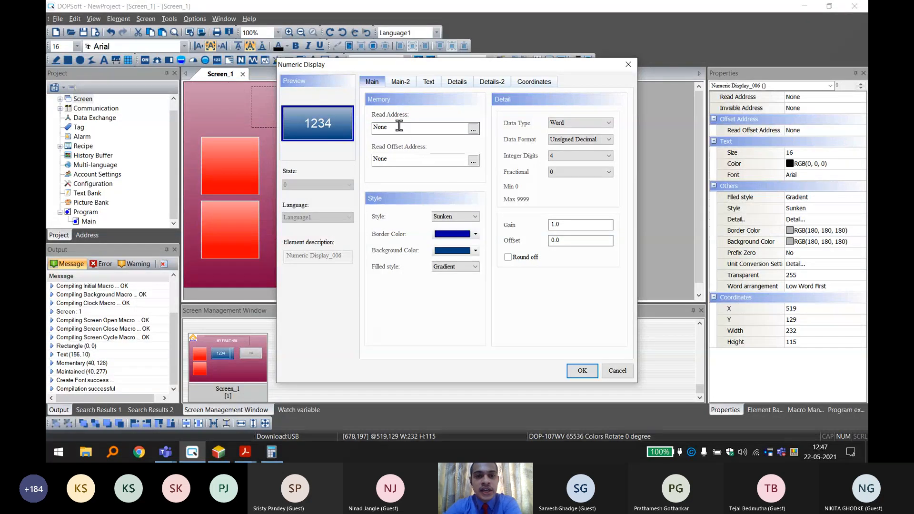
{"action": "left_click", "coordinate": [473, 128]}
{"action": "left_click", "coordinate": [489, 166]}
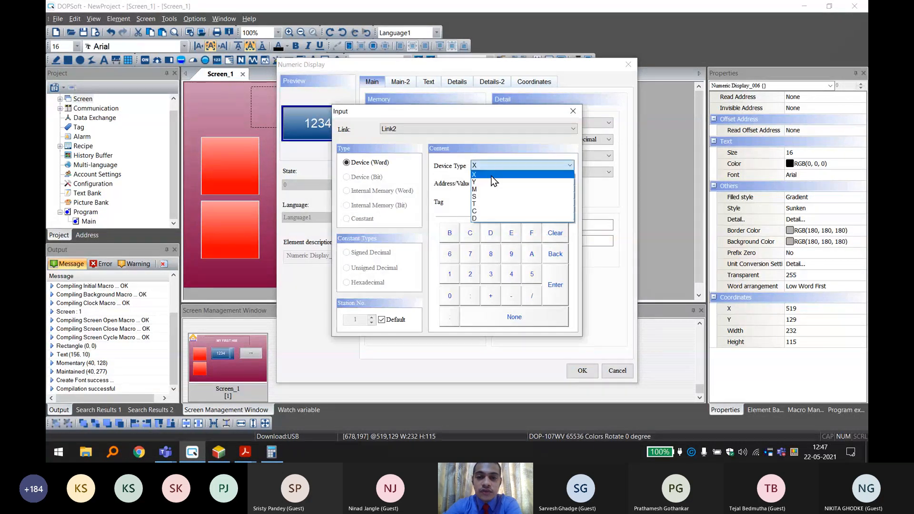
{"action": "left_click", "coordinate": [482, 198]}
{"action": "left_click", "coordinate": [490, 165]}
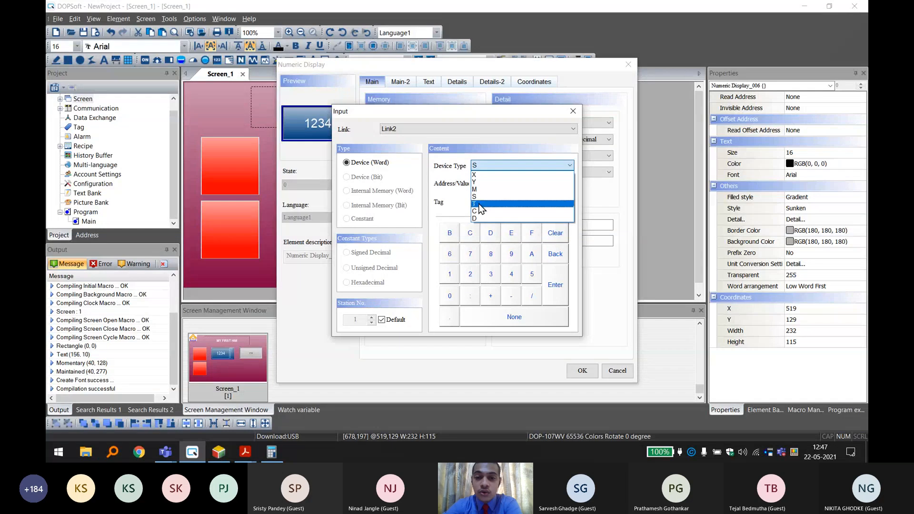
{"action": "left_click", "coordinate": [479, 205]}
{"action": "left_click", "coordinate": [484, 183]}
{"action": "type", "text": "0"}
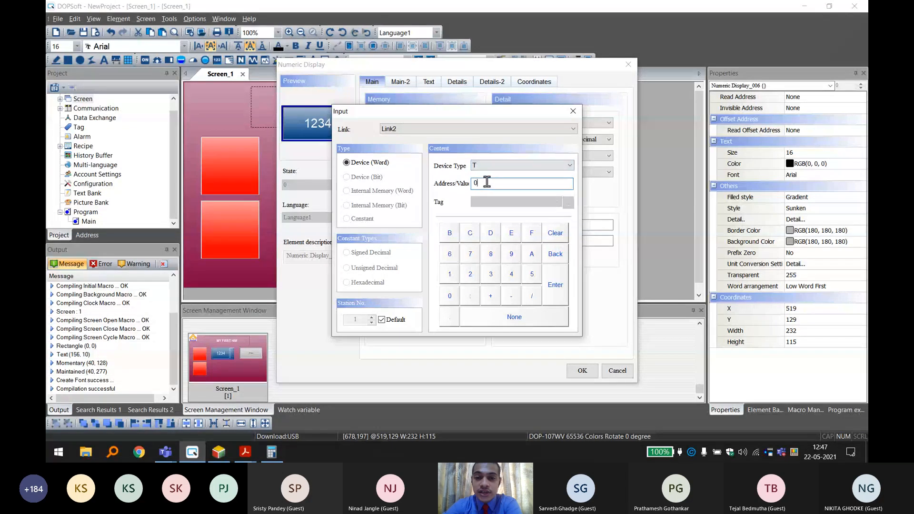
{"action": "left_click", "coordinate": [556, 275]}
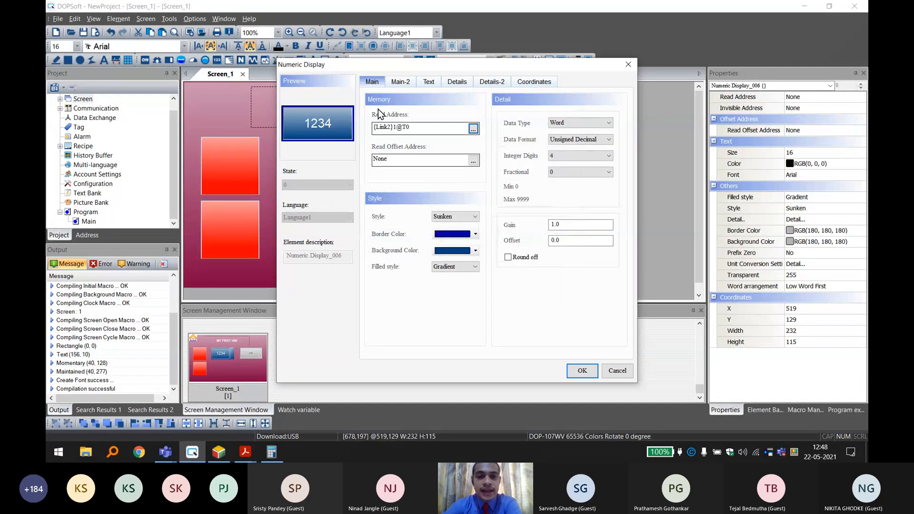
{"action": "left_click", "coordinate": [586, 371]}
{"action": "left_click", "coordinate": [561, 203]}
{"action": "left_click", "coordinate": [448, 163]}
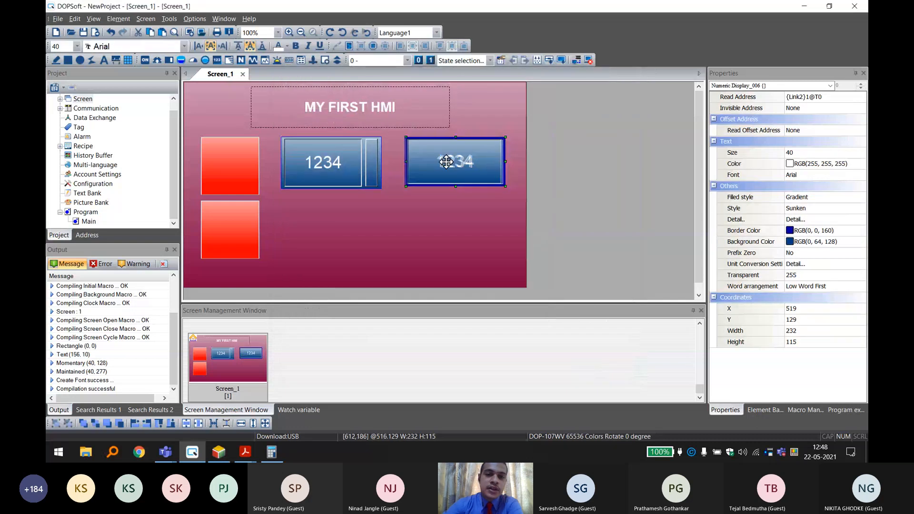
{"action": "left_click_drag", "start_coordinate": [446, 162], "coordinate": [445, 163]}
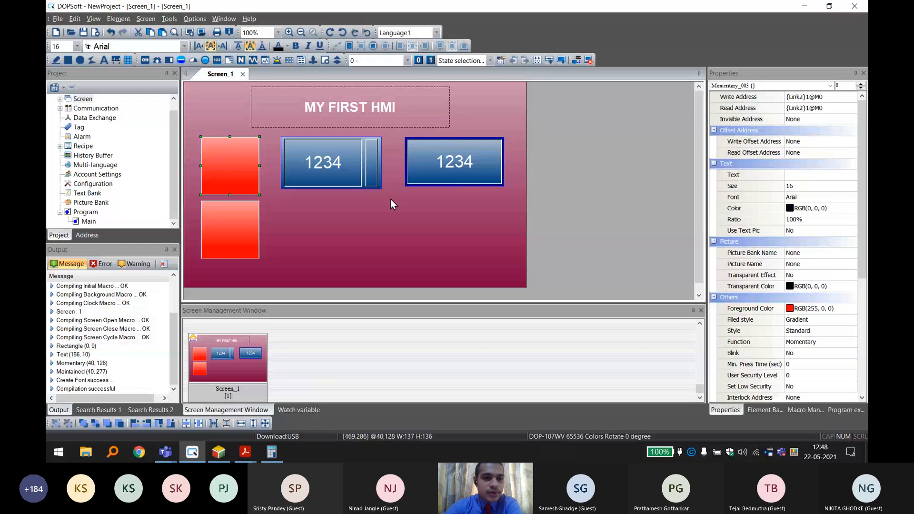
Delete the "MY FIRST HMI" title text from Screen_1.
{"action": "left_click", "coordinate": [362, 114]}
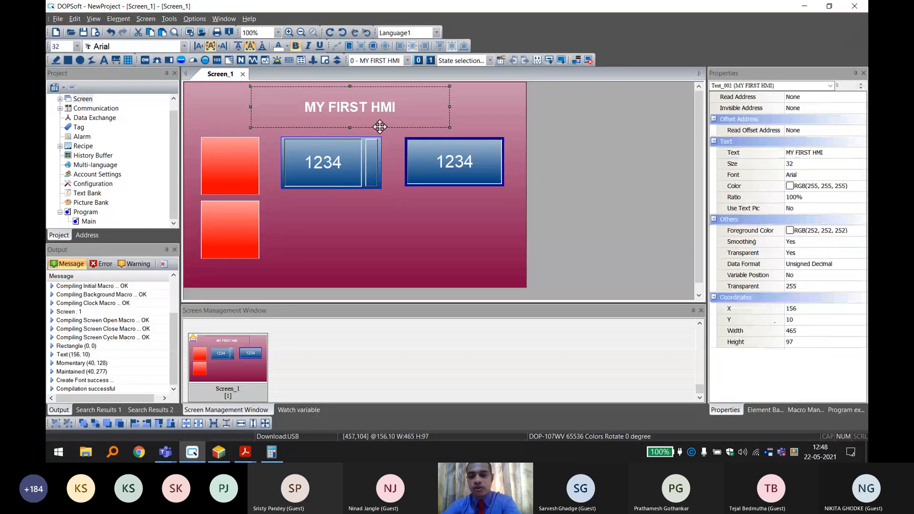
{"action": "key", "text": "Delete"}
{"action": "left_click", "coordinate": [316, 123]}
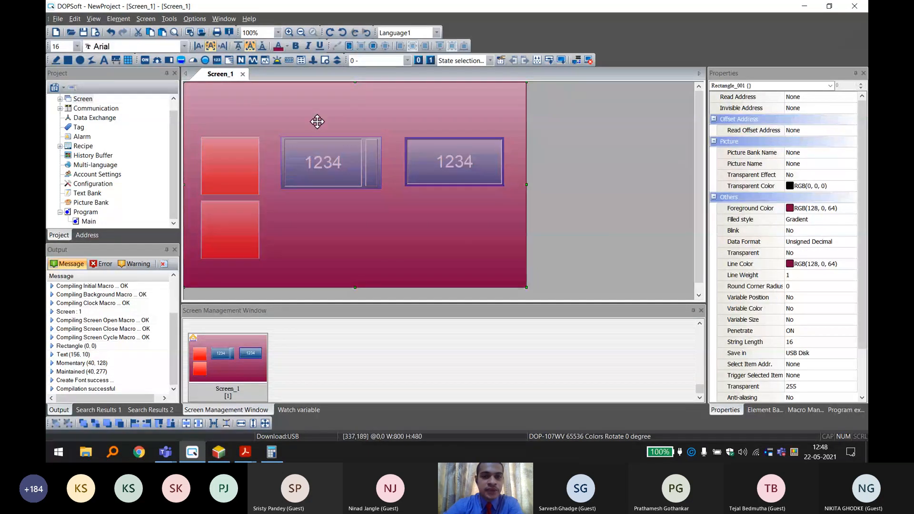
{"action": "left_click", "coordinate": [573, 162]}
Move the numeric entry and the numeric display up side by side near the HMI screen's upper edge.
{"action": "left_click", "coordinate": [331, 156]}
{"action": "left_click_drag", "start_coordinate": [332, 161], "coordinate": [327, 117]}
{"action": "left_click_drag", "start_coordinate": [472, 162], "coordinate": [448, 105]}
{"action": "left_click", "coordinate": [570, 180]}
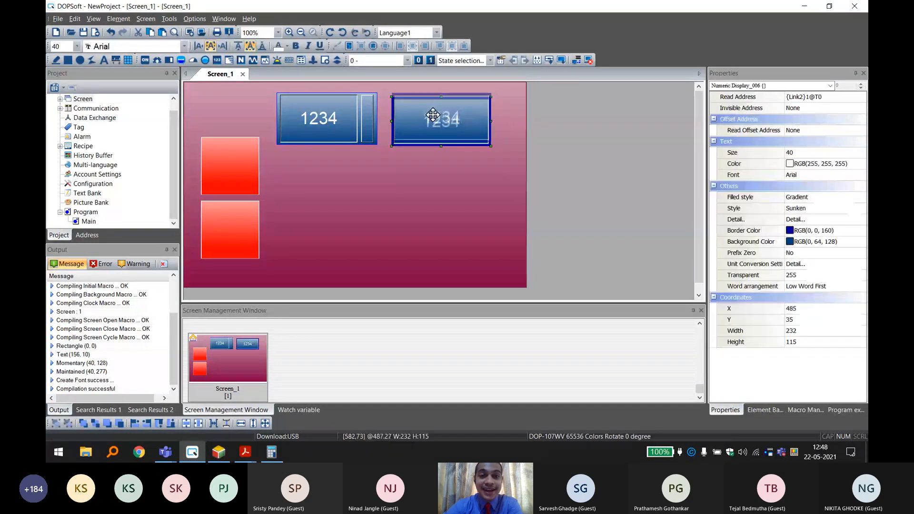
{"action": "left_click", "coordinate": [558, 165]}
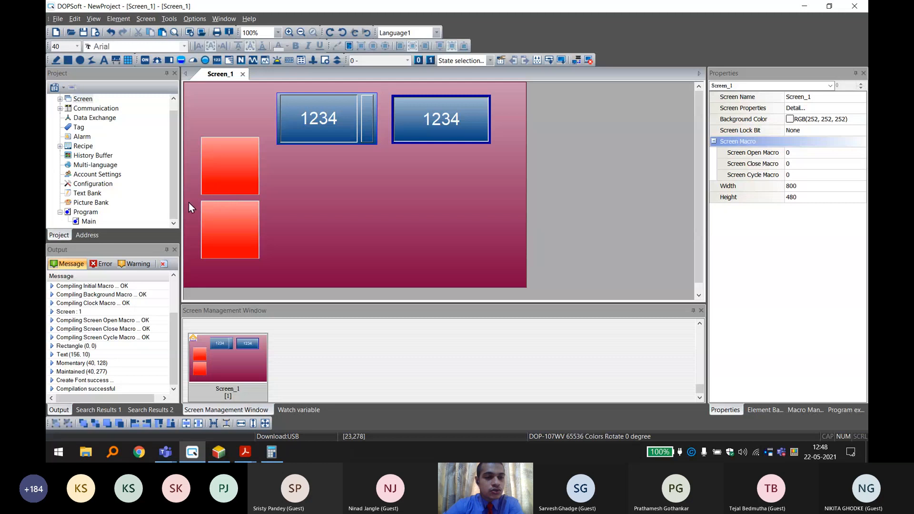
Place a Pipe(2) tank below the numeric elements at about X 320, Y 197 and narrow it to about 258 by 262.
{"action": "scroll", "coordinate": [130, 178], "scroll_direction": "up", "scroll_amount": 1}
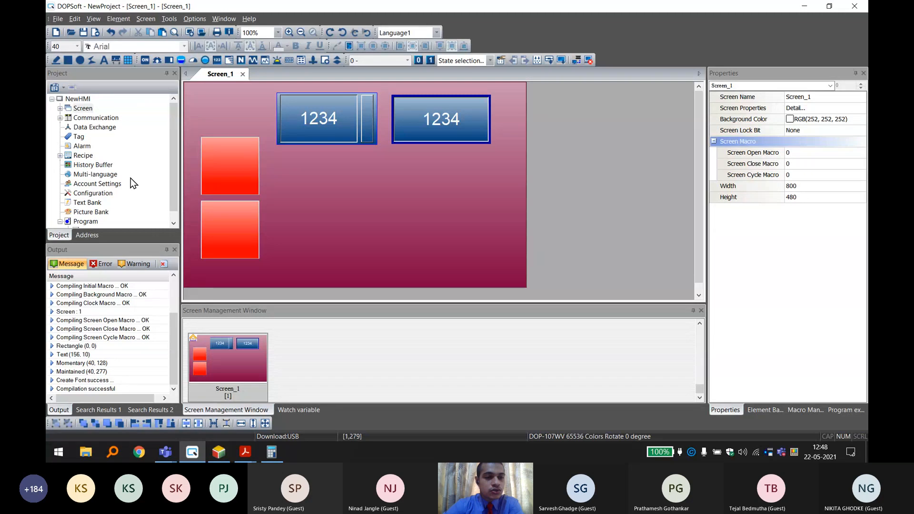
{"action": "left_click", "coordinate": [181, 60]}
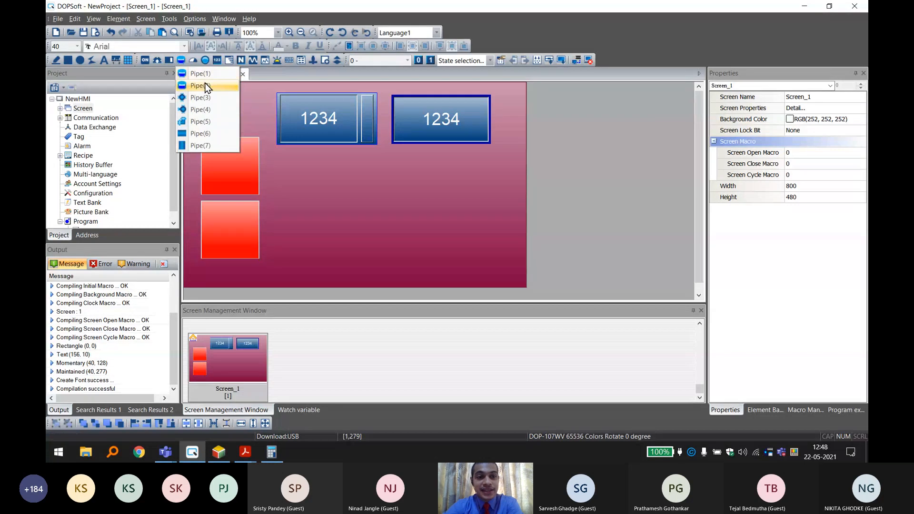
{"action": "left_click", "coordinate": [205, 85]}
{"action": "left_click_drag", "start_coordinate": [320, 233], "coordinate": [480, 282]}
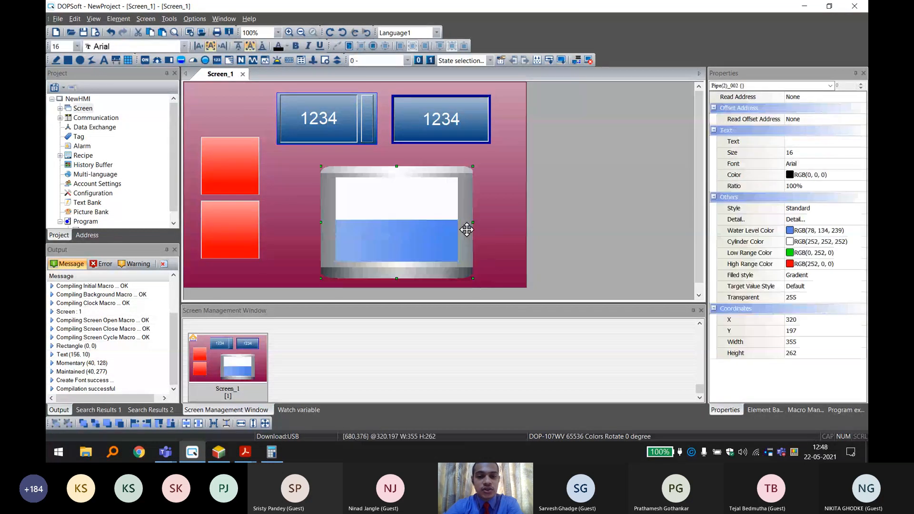
{"action": "left_click_drag", "start_coordinate": [400, 218], "coordinate": [431, 218]}
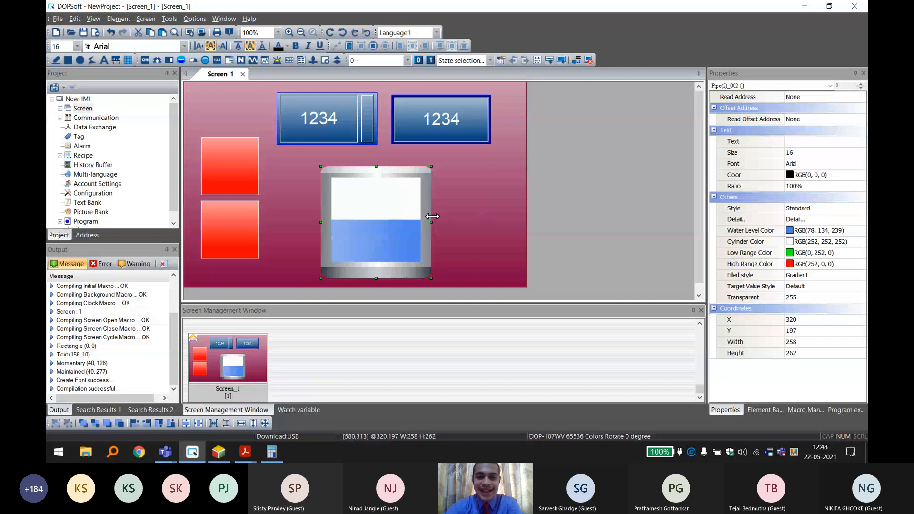
Move the Pipe(2) tank to about X 342, Y 177 beneath the two numeric elements.
{"action": "mouse_move", "coordinate": [379, 203]}
{"action": "left_mouse_down"}
{"action": "mouse_move", "coordinate": [376, 195]}
{"action": "mouse_move", "coordinate": [388, 194]}
{"action": "left_mouse_up"}
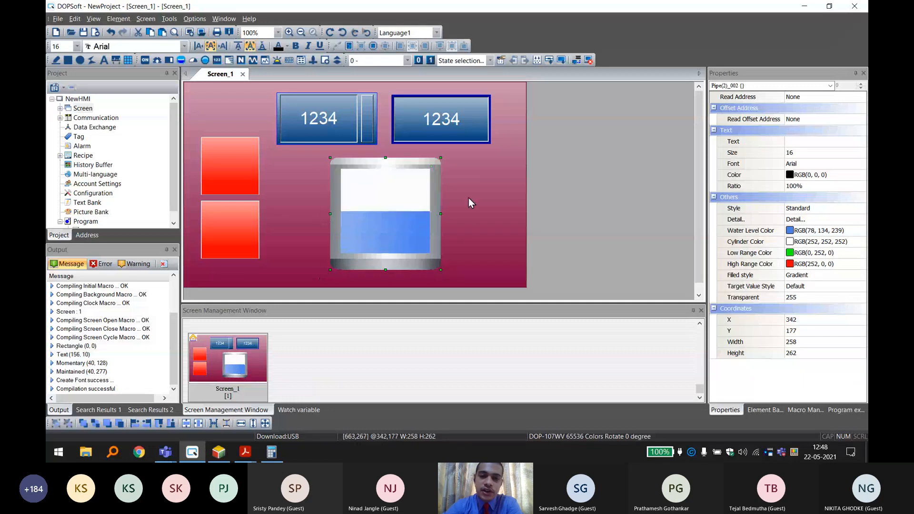
{"action": "left_click", "coordinate": [469, 198]}
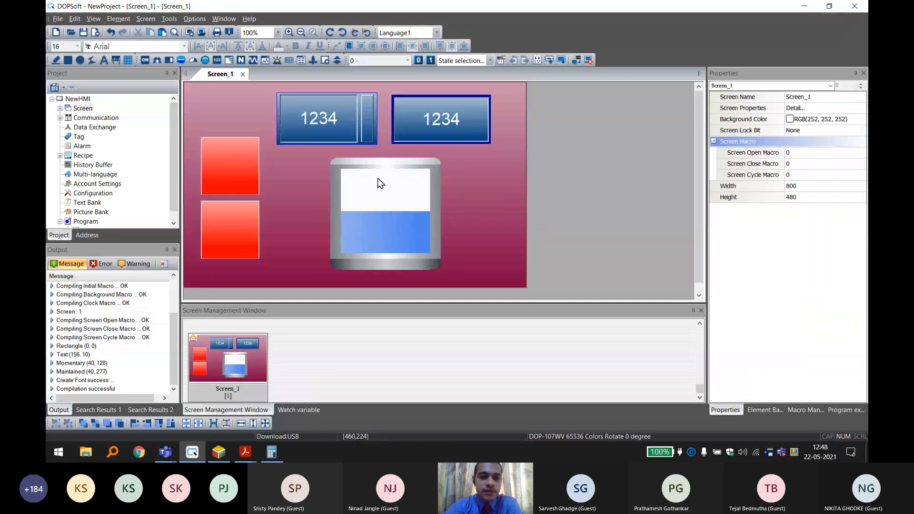
{"action": "left_click", "coordinate": [386, 214]}
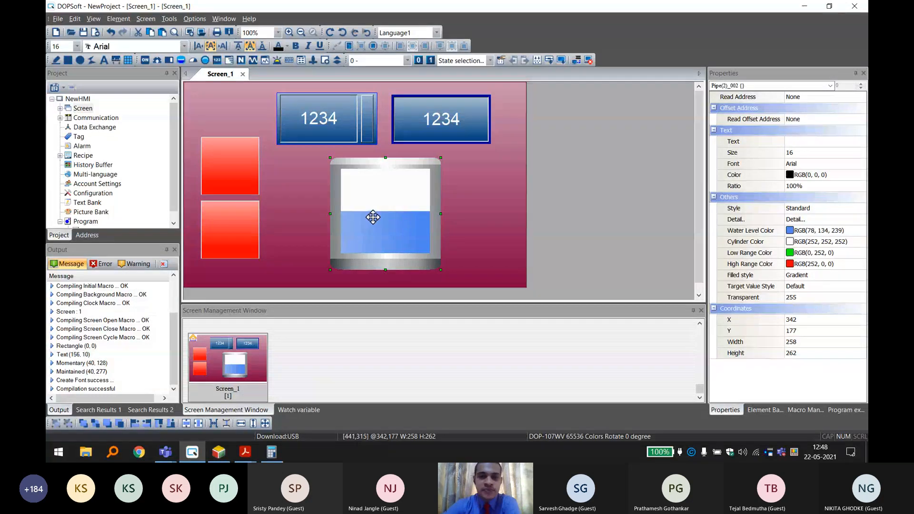
Set the tank's read address to device T0 on Link2.
{"action": "double_click", "coordinate": [387, 200]}
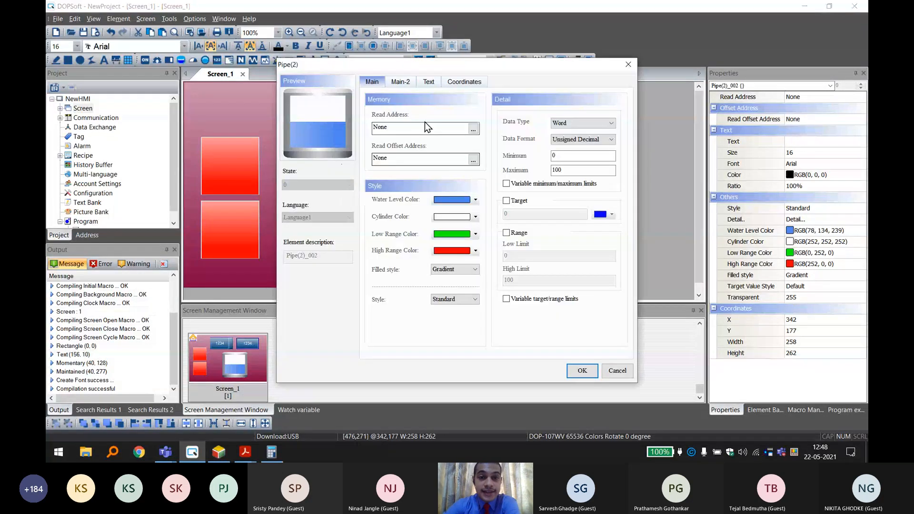
{"action": "left_click", "coordinate": [425, 122]}
{"action": "left_click", "coordinate": [499, 164]}
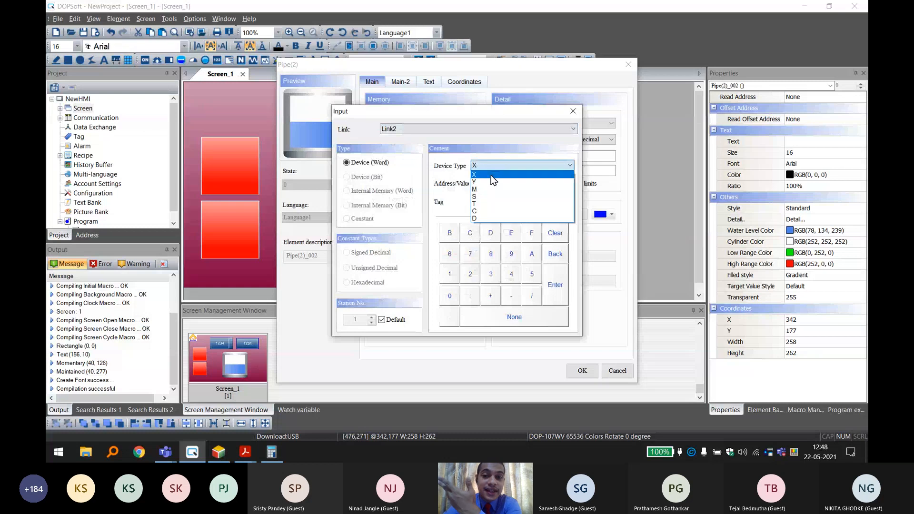
{"action": "left_click", "coordinate": [481, 204]}
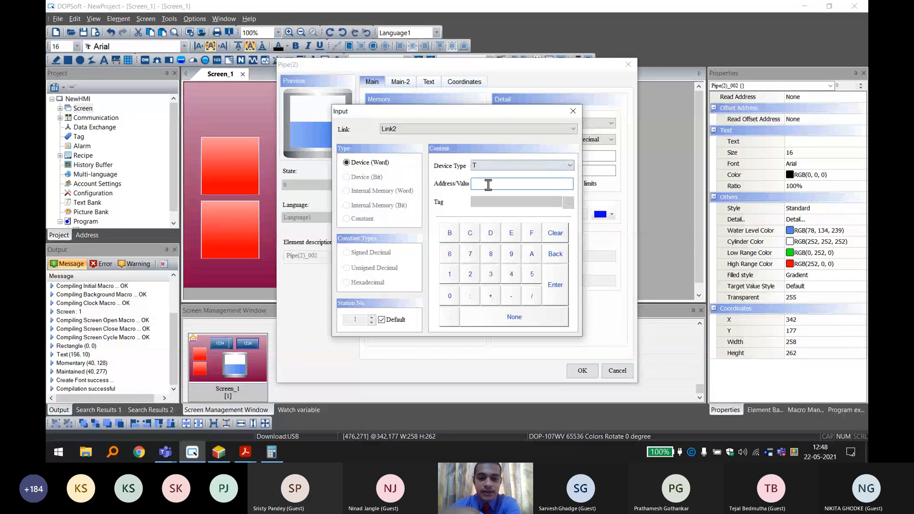
{"action": "type", "text": "0"}
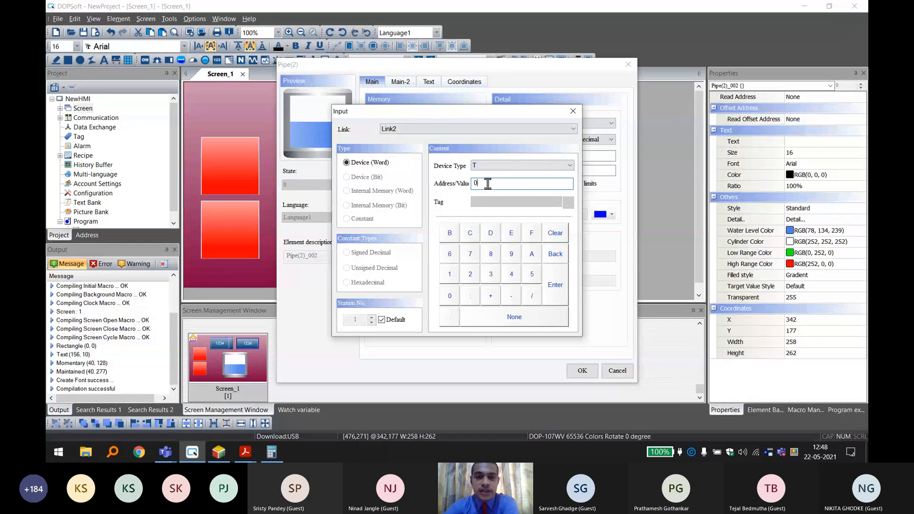
{"action": "left_click", "coordinate": [556, 285]}
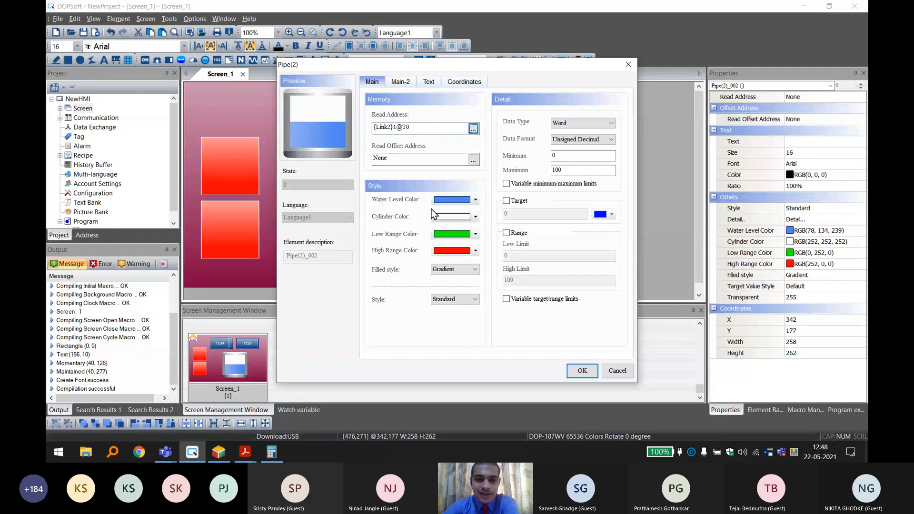
Enable the tank's range with a low limit of 20 and a high limit of 80, and apply the settings.
{"action": "left_click", "coordinate": [507, 233]}
{"action": "left_click", "coordinate": [523, 254]}
{"action": "left_click_drag", "start_coordinate": [518, 258], "coordinate": [497, 259]}
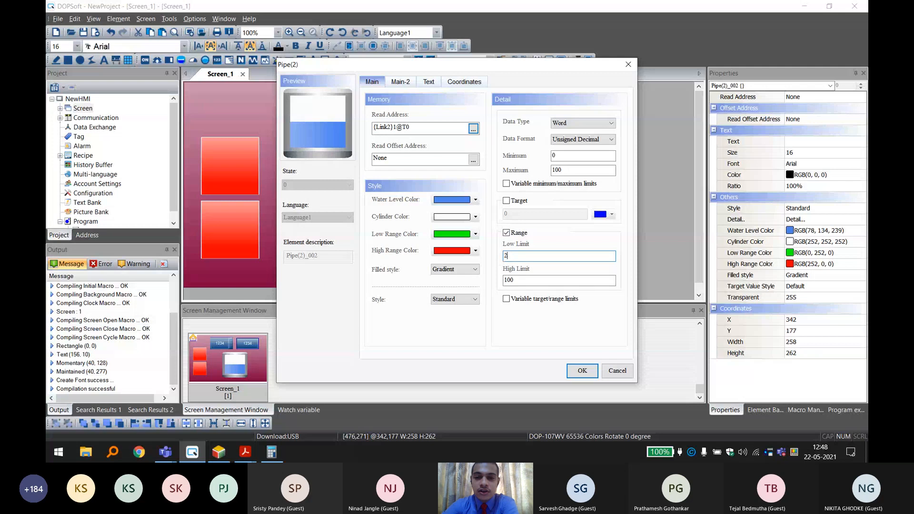
{"action": "type", "text": "20"}
{"action": "key", "text": "Tab"}
{"action": "type", "text": "80"}
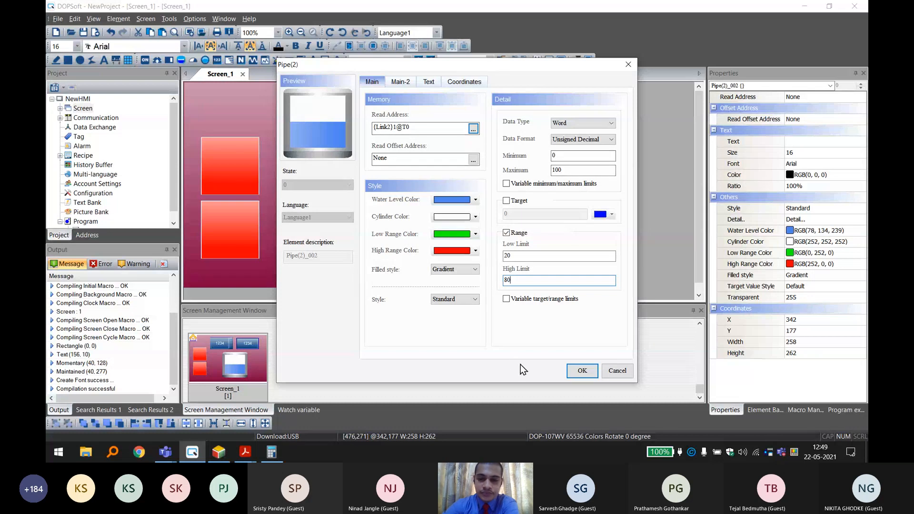
{"action": "left_click", "coordinate": [582, 371]}
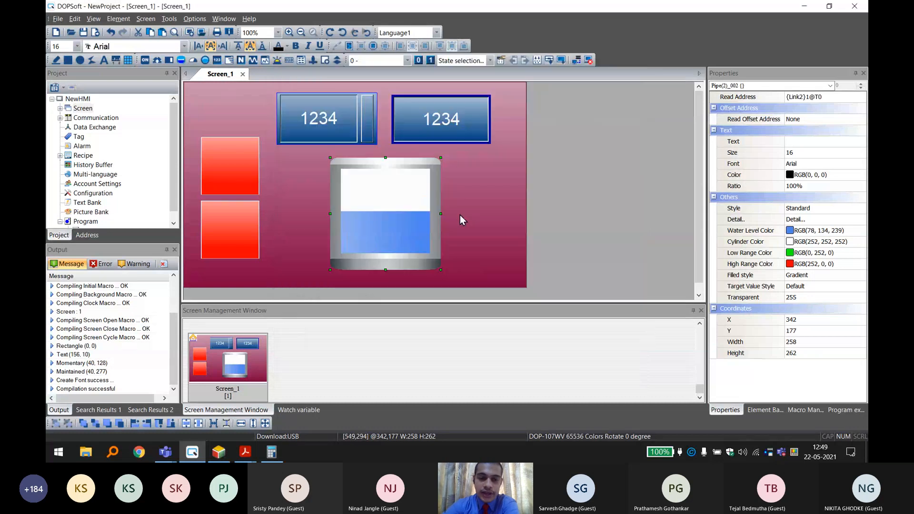
Recheck the tank's settings, then run the HMI project in the offline emulator and place its window beside the ladder program.
{"action": "double_click", "coordinate": [402, 200]}
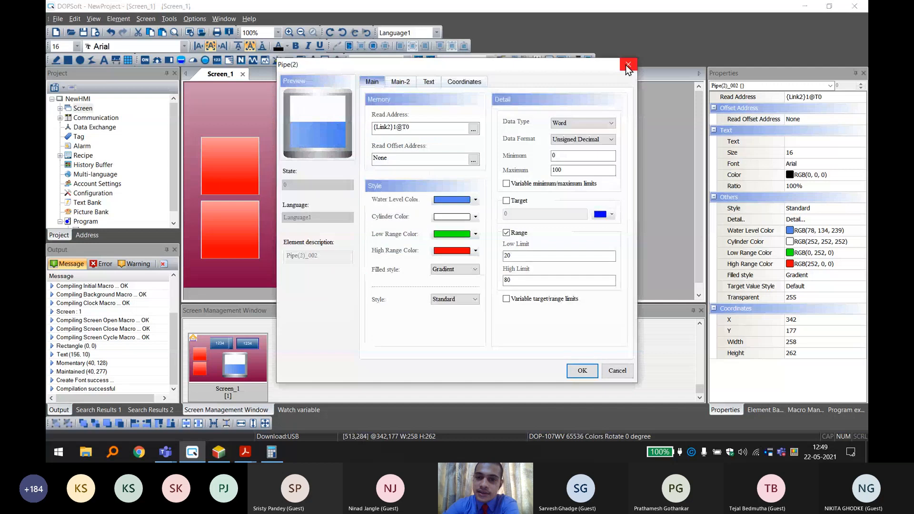
{"action": "left_click", "coordinate": [627, 66]}
{"action": "left_click", "coordinate": [570, 168]}
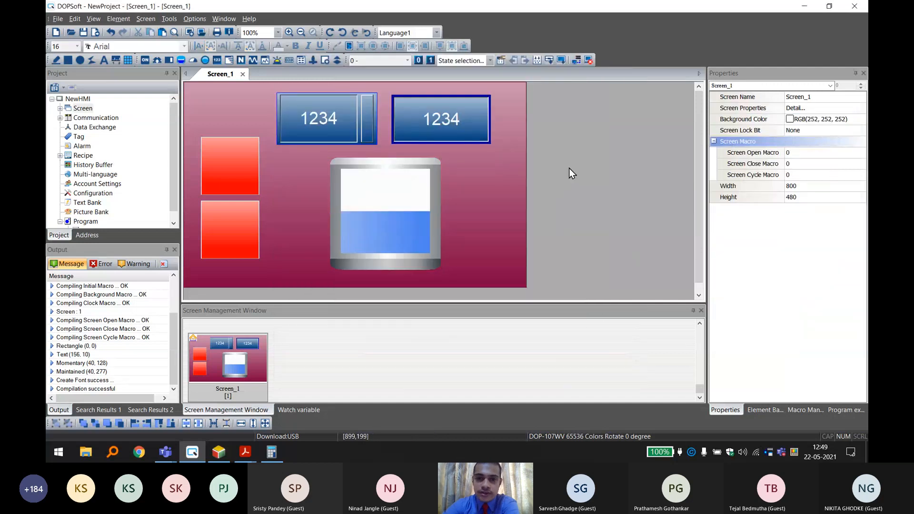
{"action": "left_click", "coordinate": [590, 61]}
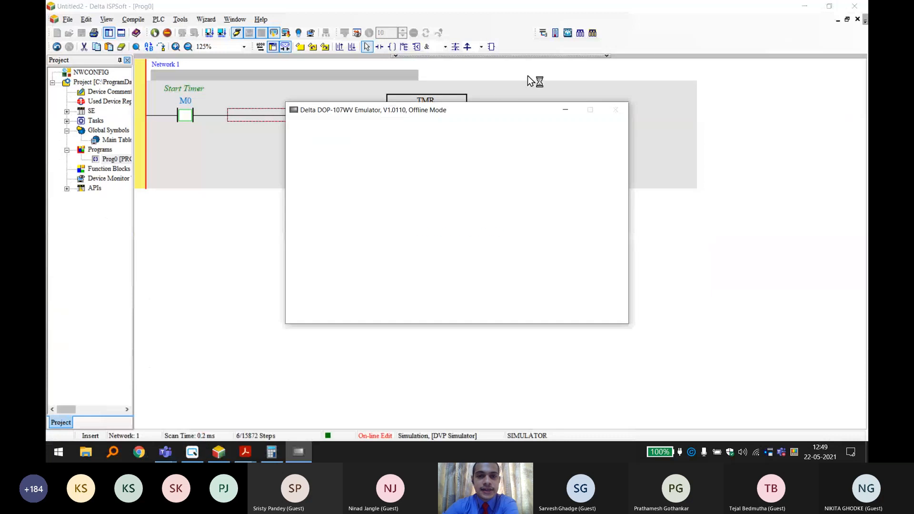
{"action": "left_click_drag", "start_coordinate": [385, 113], "coordinate": [581, 58]}
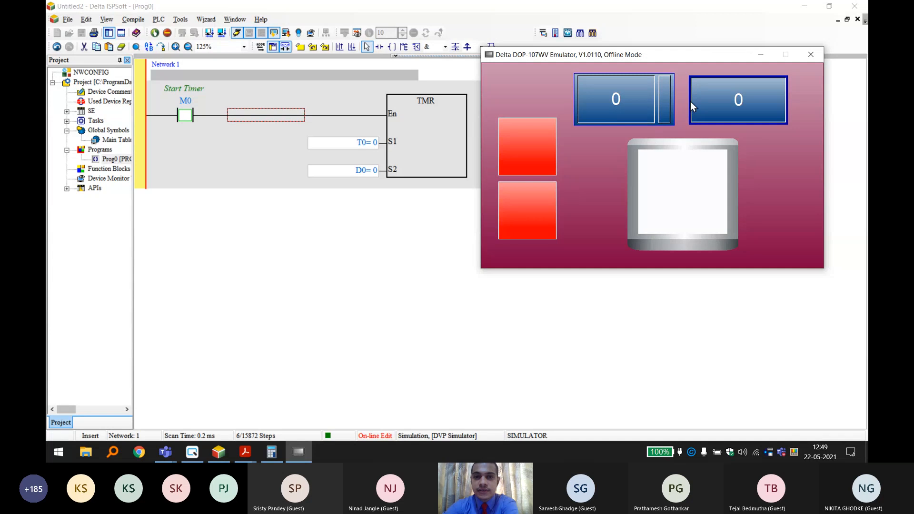
Update the simulated PLC with the online-edited timer program in ISPSoft and dismiss the completion message.
{"action": "left_click", "coordinate": [286, 33]}
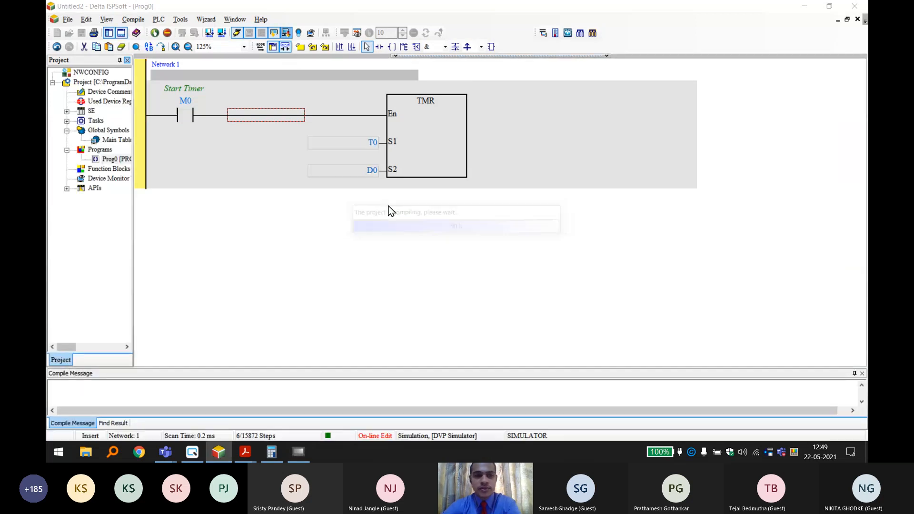
{"action": "key", "text": "Return"}
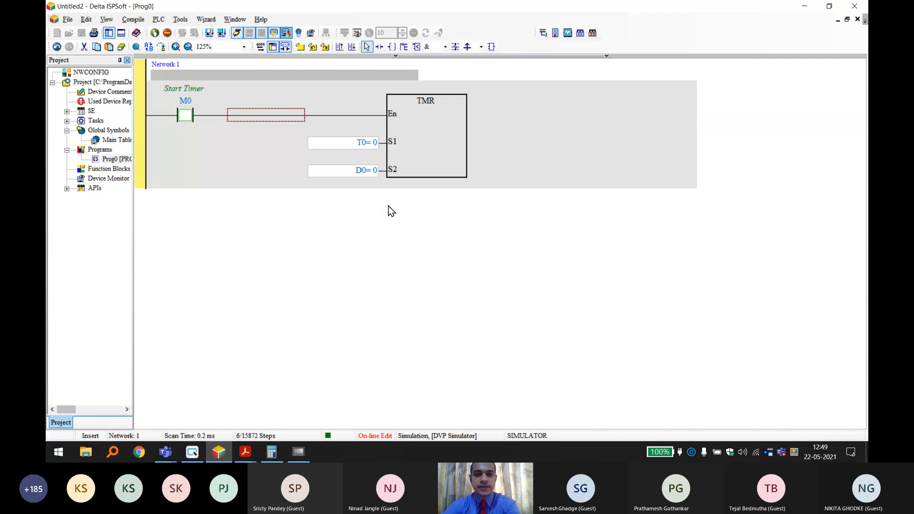
{"action": "mouse_move", "coordinate": [291, 456]}
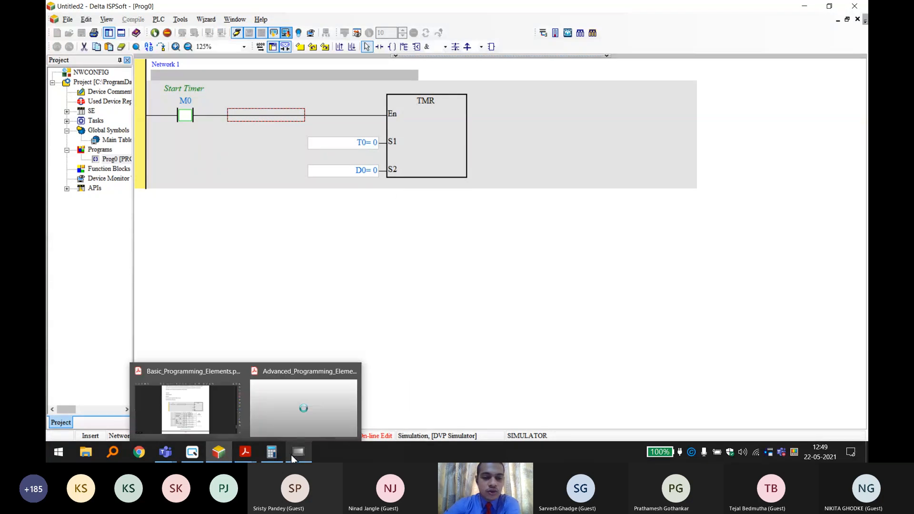
{"action": "left_click", "coordinate": [349, 419]}
{"action": "left_click", "coordinate": [424, 324]}
{"action": "left_click", "coordinate": [444, 263]}
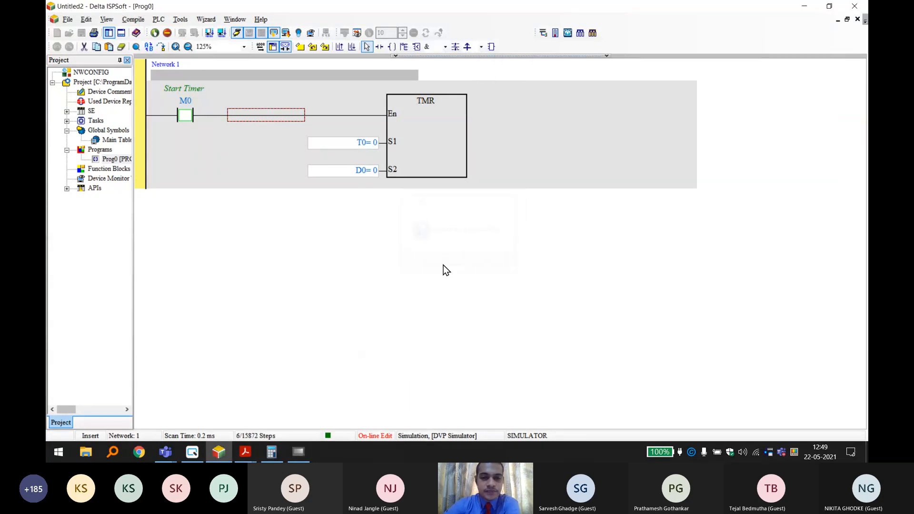
{"action": "left_click", "coordinate": [297, 455]}
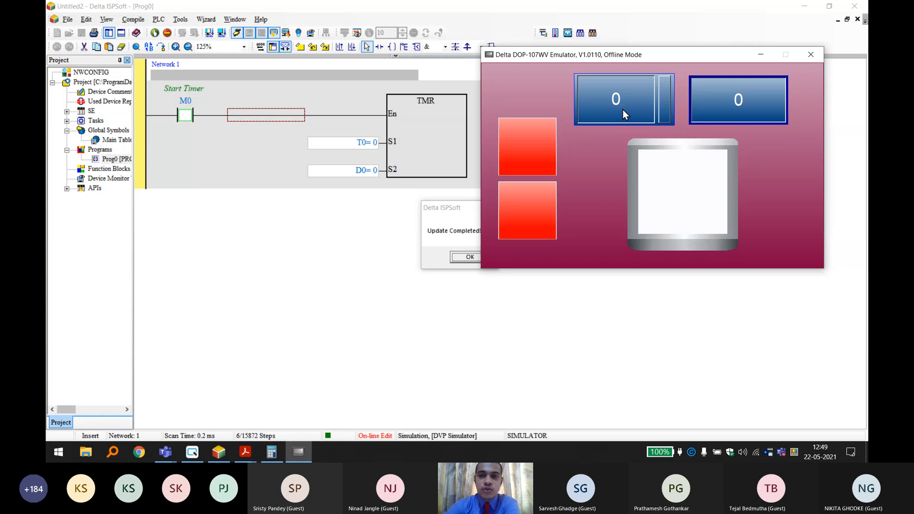
{"action": "left_click", "coordinate": [438, 183]}
{"action": "left_click", "coordinate": [466, 256]}
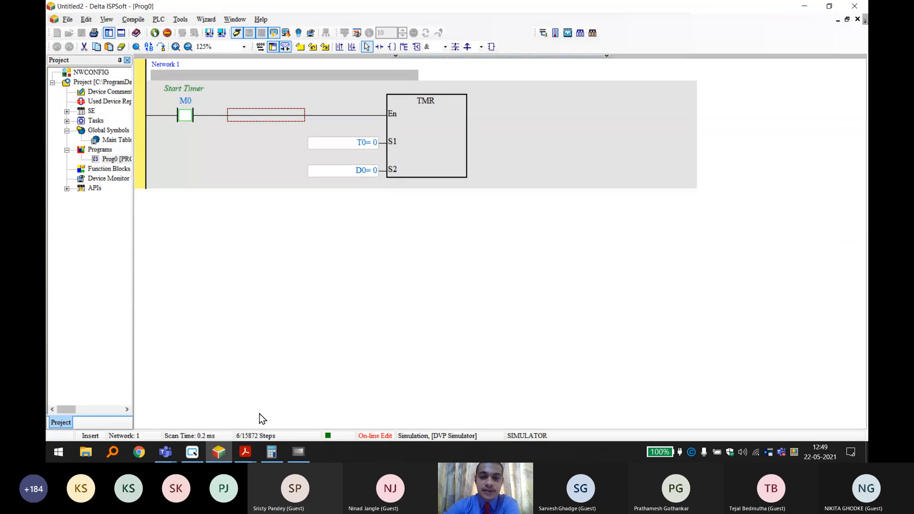
Return to the HMI emulator, try the upper button, and enter 100 as the D0 timer preset.
{"action": "left_click", "coordinate": [298, 452]}
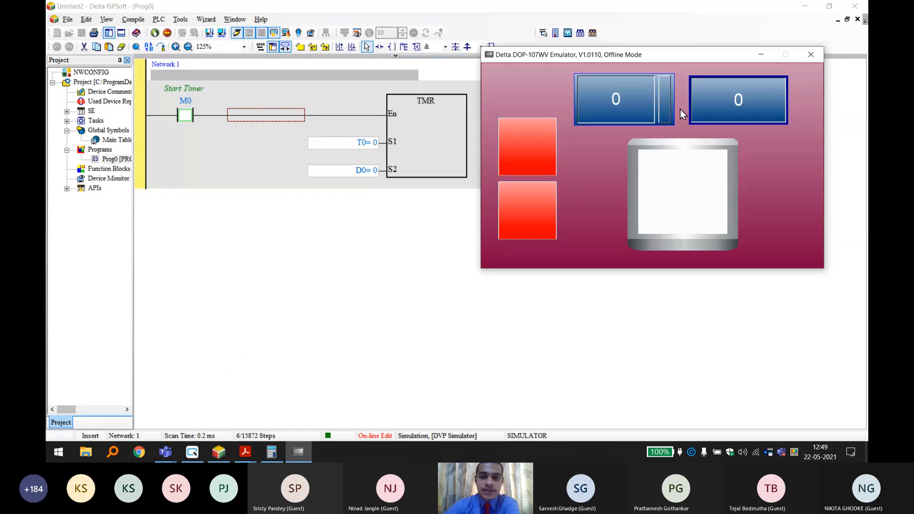
{"action": "left_click", "coordinate": [536, 144]}
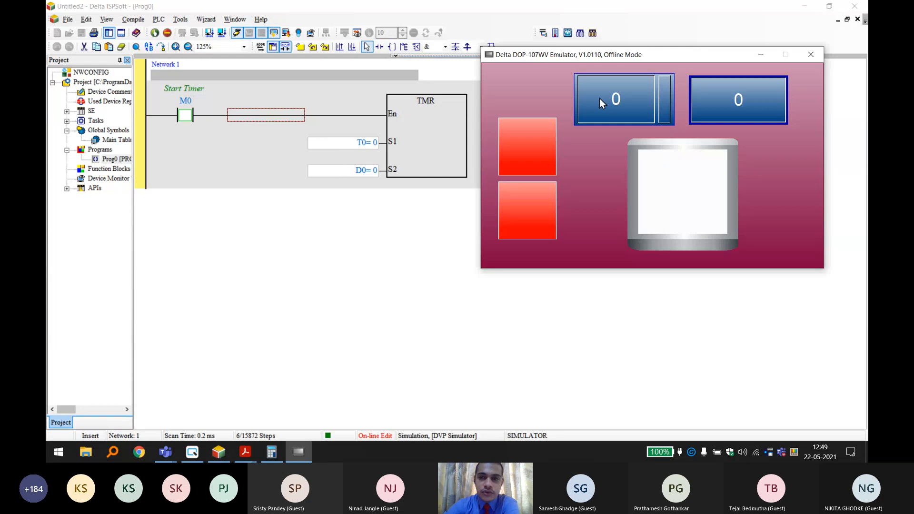
{"action": "left_click", "coordinate": [616, 104]}
{"action": "type", "text": "1"}
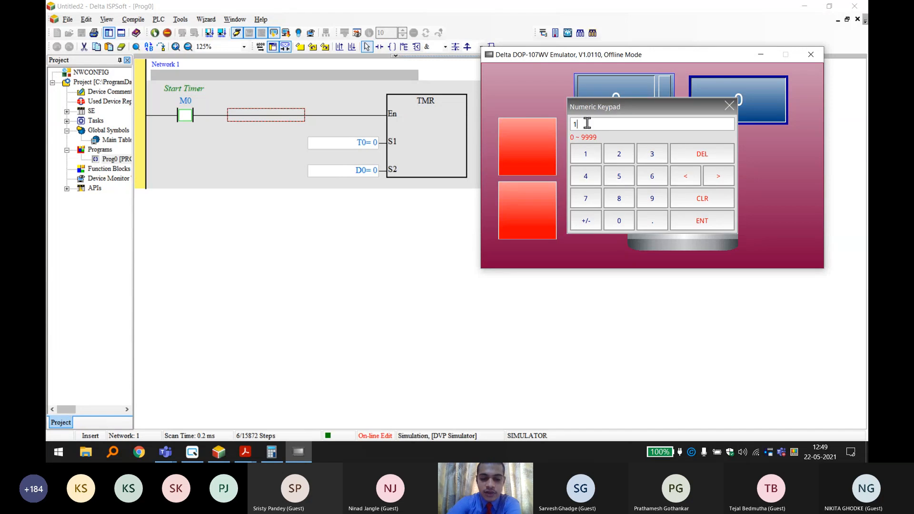
{"action": "type", "text": "00"}
{"action": "key", "text": "Return"}
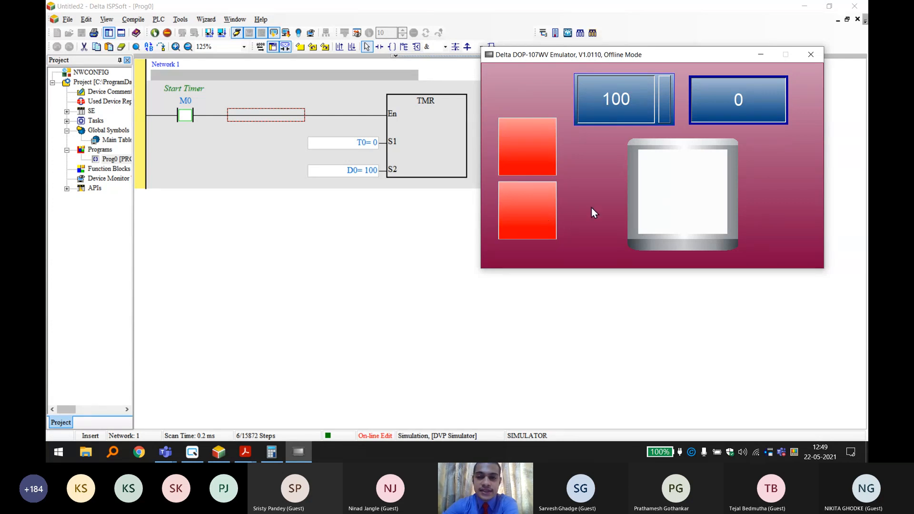
Switch the emulator's lower button on and off repeatedly to run and reset timer T0 and test the tank's filling and range colours.
{"action": "left_click", "coordinate": [520, 200]}
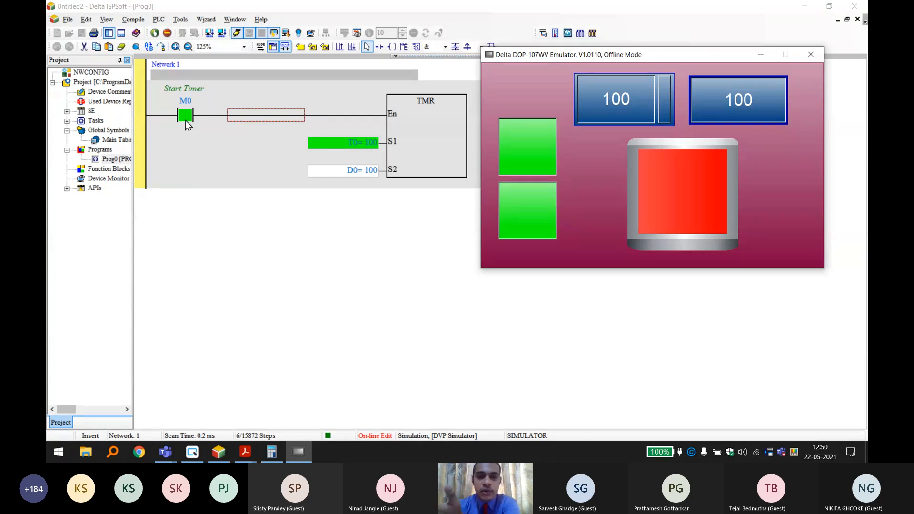
{"action": "left_click", "coordinate": [550, 205]}
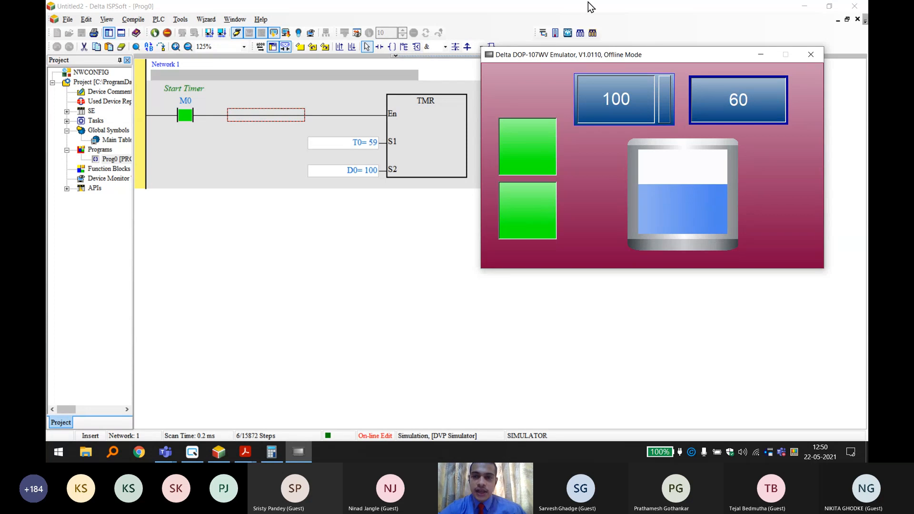
{"action": "left_click_drag", "start_coordinate": [582, 54], "coordinate": [598, 55]}
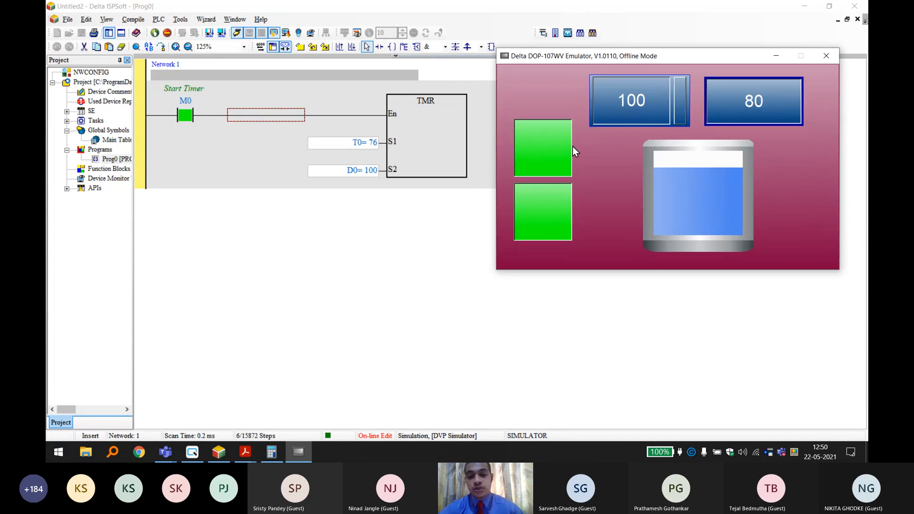
{"action": "left_click", "coordinate": [542, 214]}
{"action": "left_click", "coordinate": [542, 215]}
{"action": "left_click", "coordinate": [542, 216]}
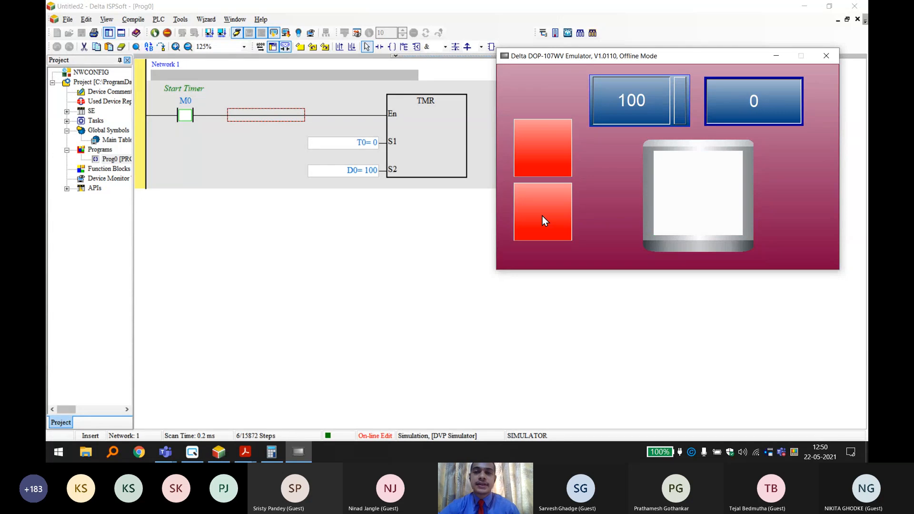
{"action": "left_click", "coordinate": [542, 216]}
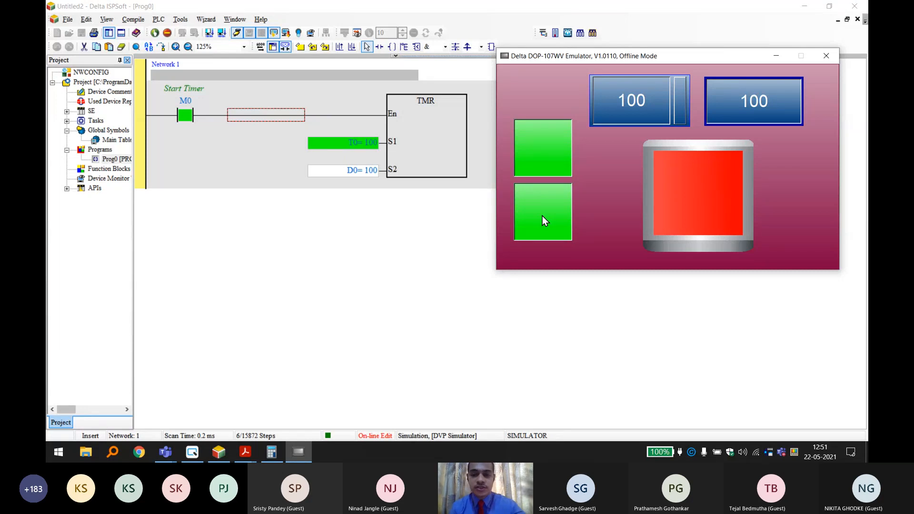
{"action": "left_click", "coordinate": [542, 216]}
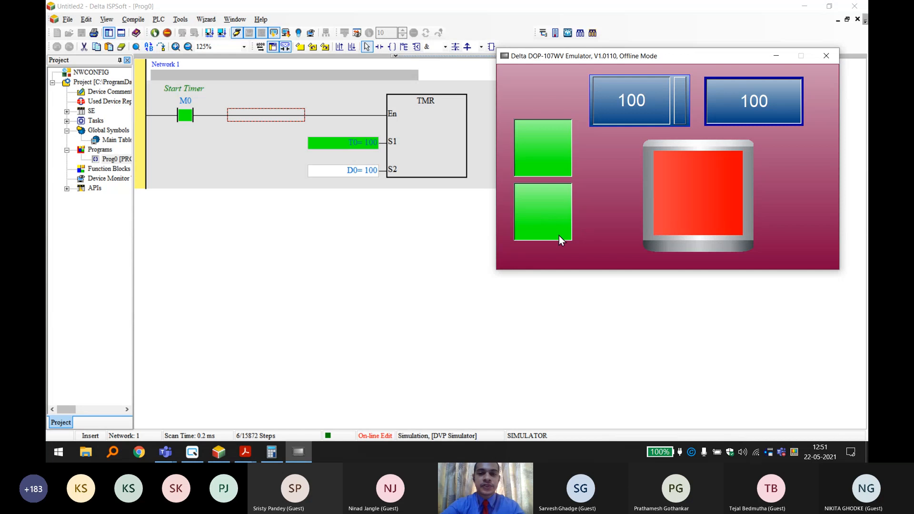
Close the HMI emulator and minimize DOPSoft and ISPSoft to show the desktop.
{"action": "left_click", "coordinate": [826, 57]}
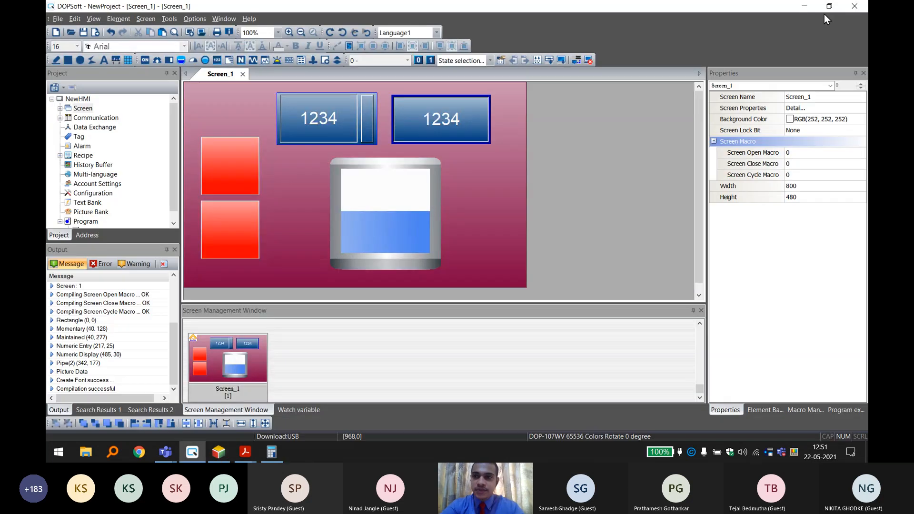
{"action": "left_click", "coordinate": [805, 10]}
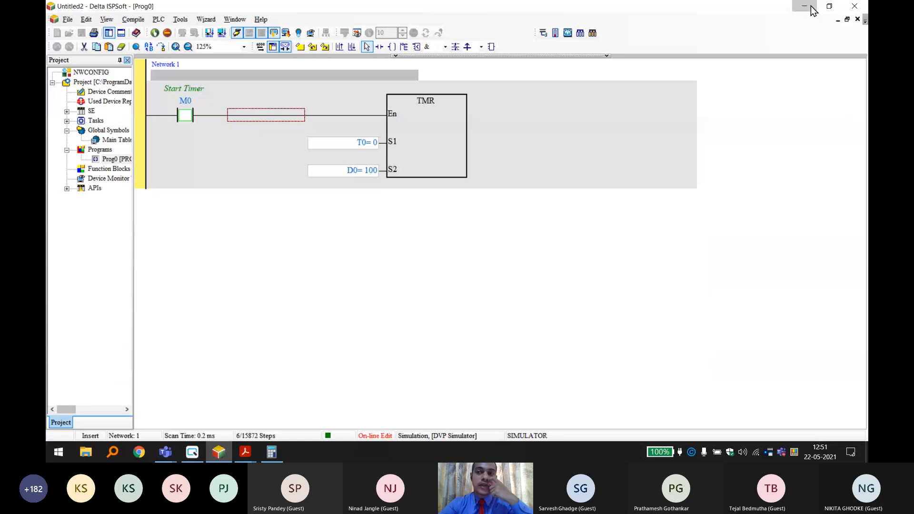
{"action": "left_click", "coordinate": [804, 7]}
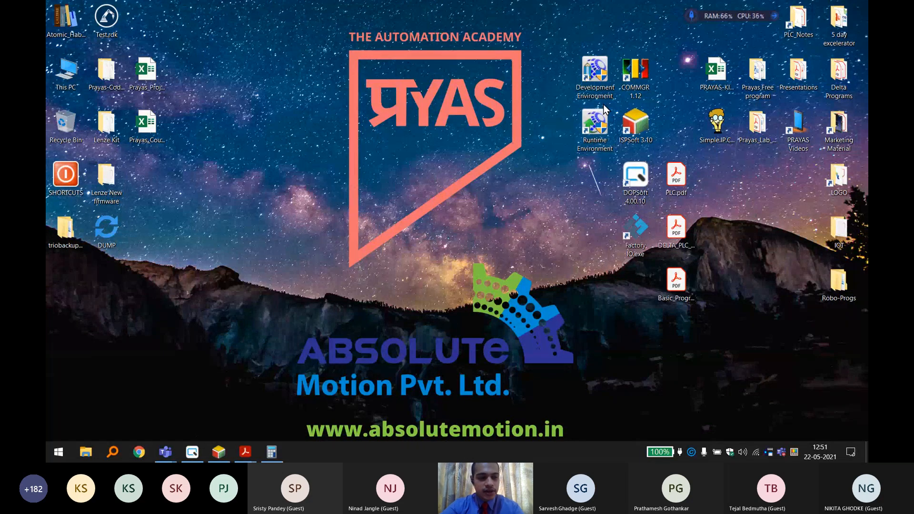
{"action": "left_click", "coordinate": [540, 95]}
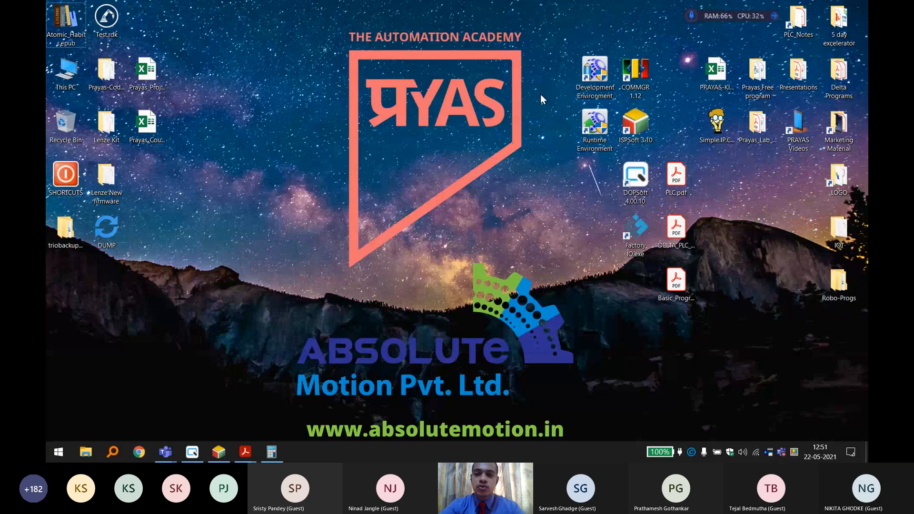
Refresh the desktop, launch the DIAView Development Environment and open DemoProject.
{"action": "right_click", "coordinate": [541, 94]}
{"action": "left_click", "coordinate": [552, 116]}
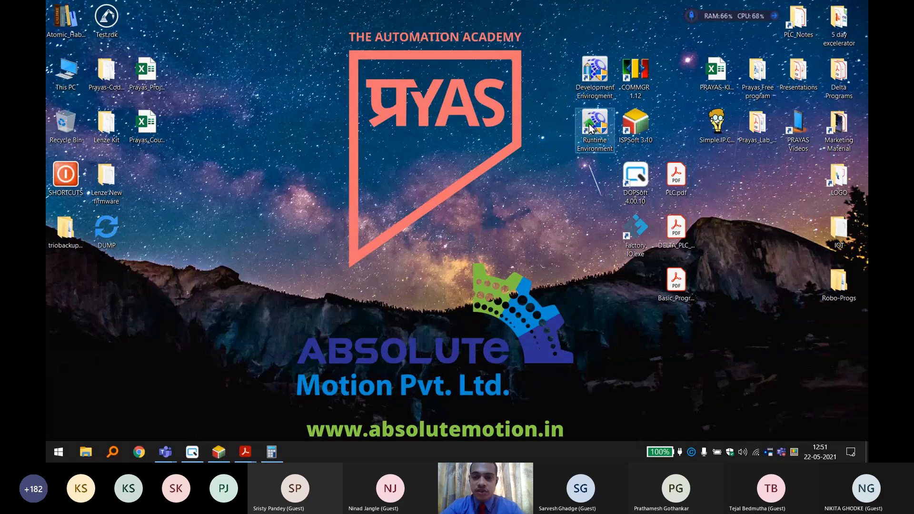
{"action": "double_click", "coordinate": [594, 89]}
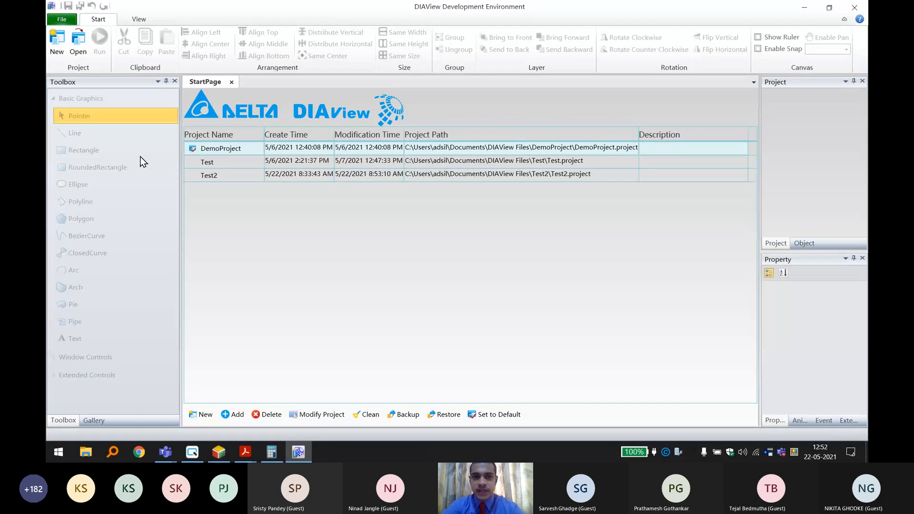
{"action": "double_click", "coordinate": [237, 149]}
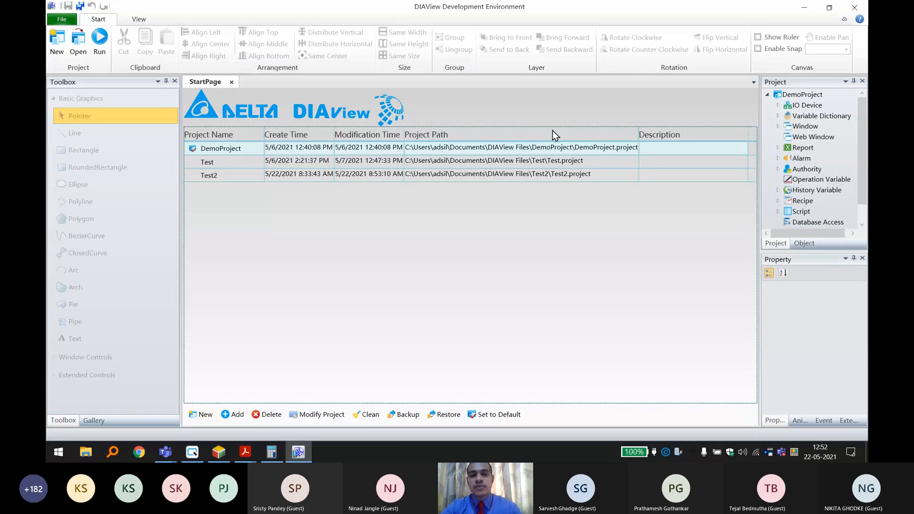
Check DemoProject's IO device list, and run the project in the 2-hour presentation mode without a dongle key.
{"action": "left_click", "coordinate": [779, 106]}
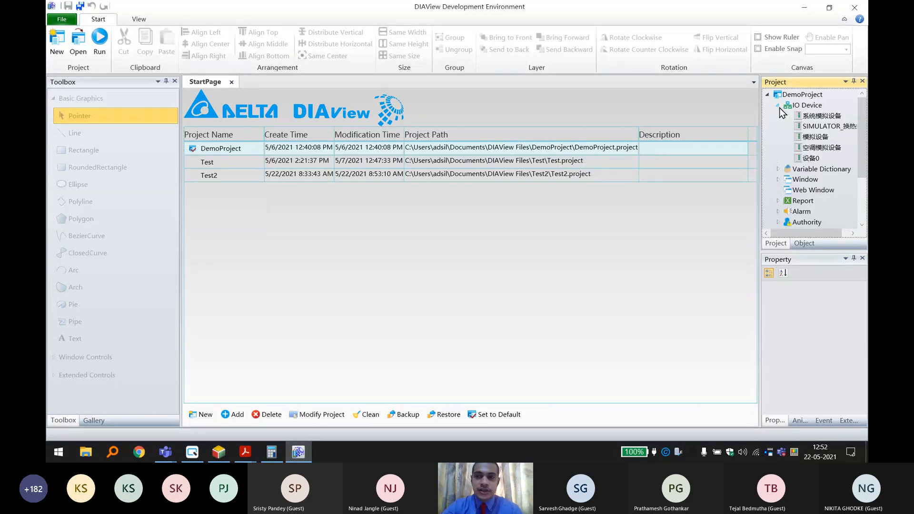
{"action": "left_click", "coordinate": [778, 106]}
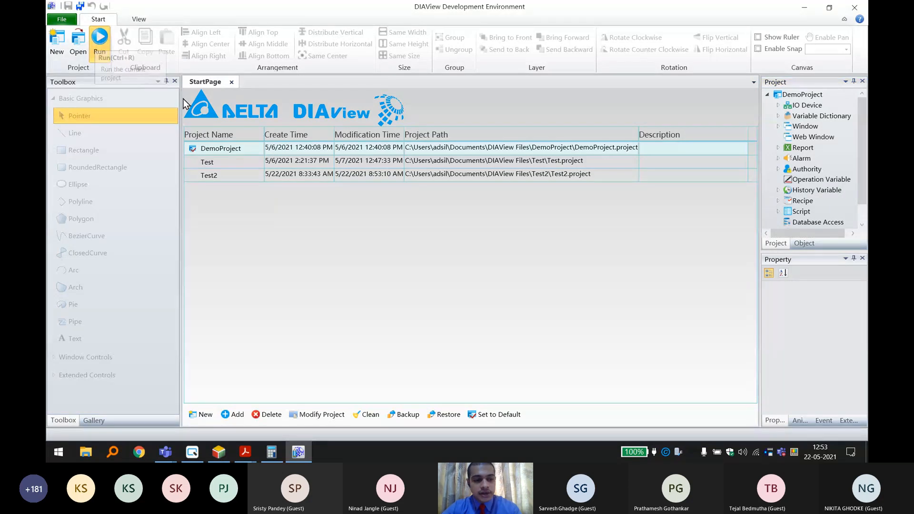
{"action": "left_click", "coordinate": [99, 43]}
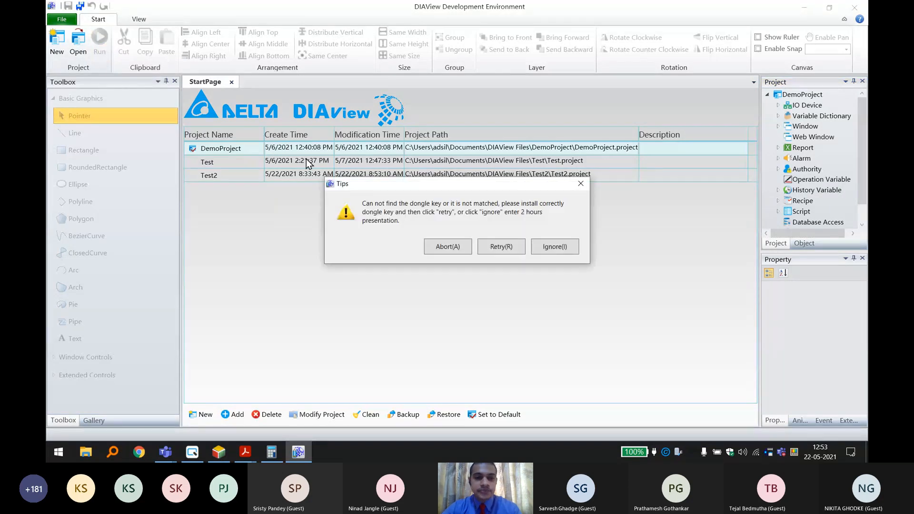
{"action": "left_click", "coordinate": [556, 247]}
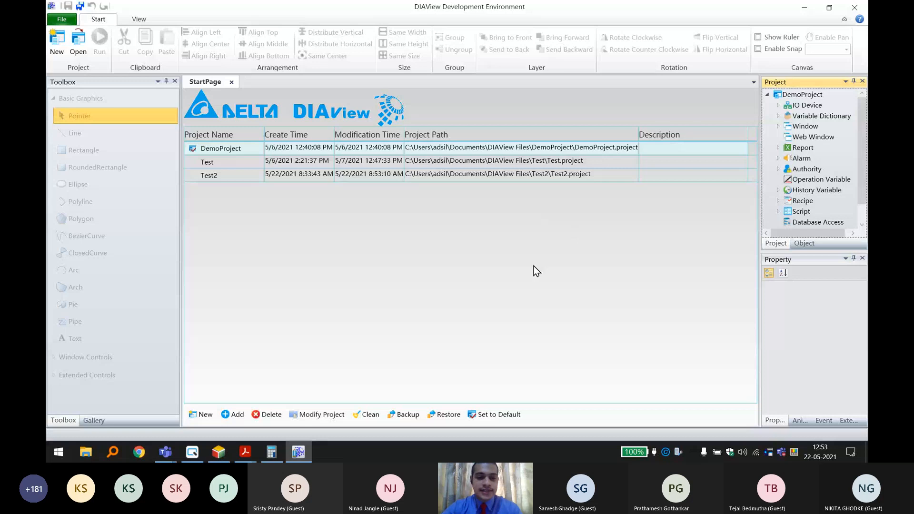